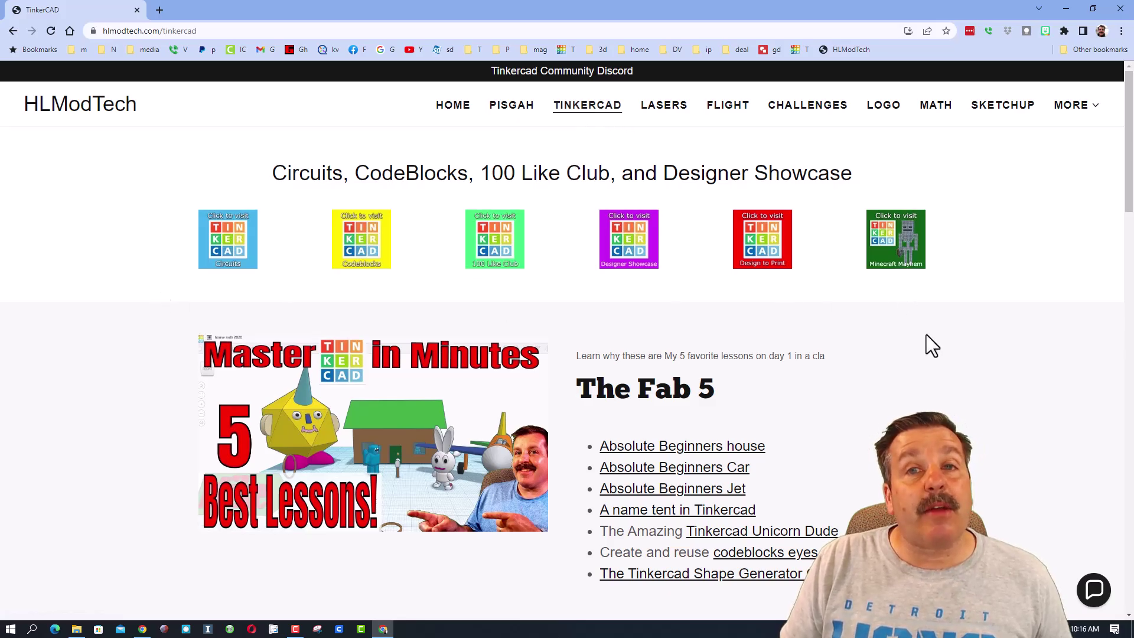
Step: Open and close the contact chat on the HLModTech page, and view the Tinkercad Community Discord
click(1097, 594)
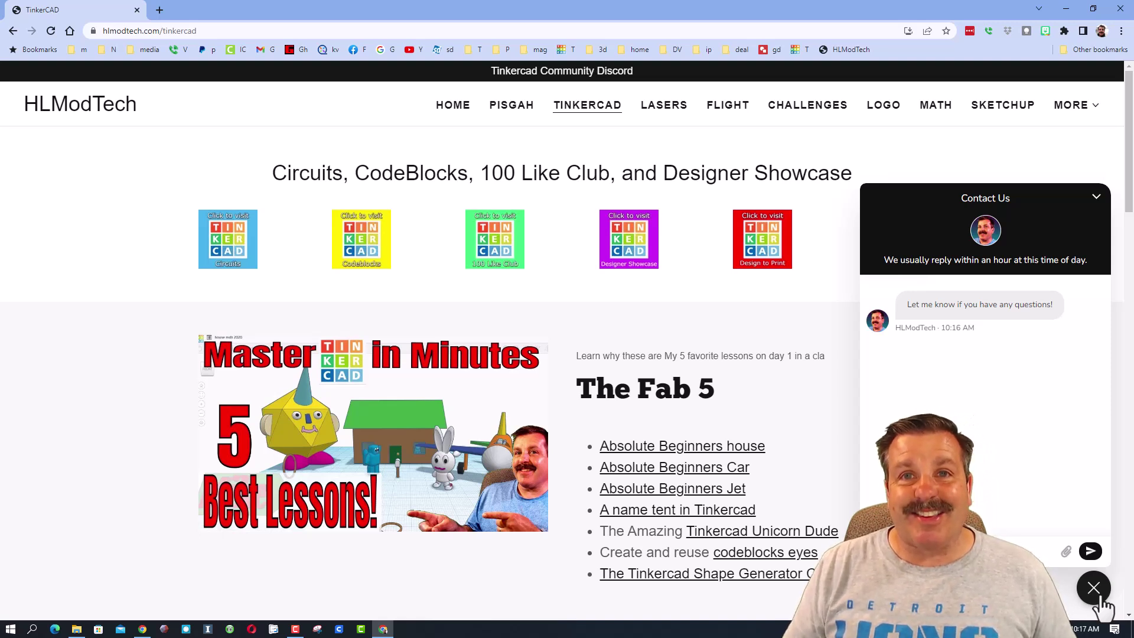
click(1092, 588)
click(454, 75)
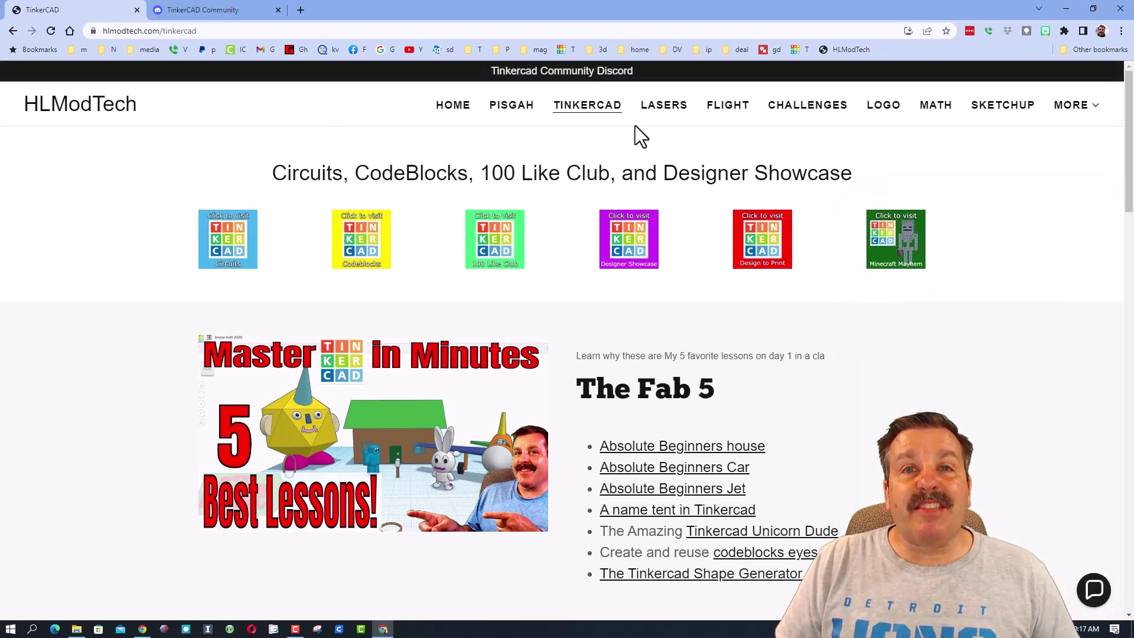
click(194, 9)
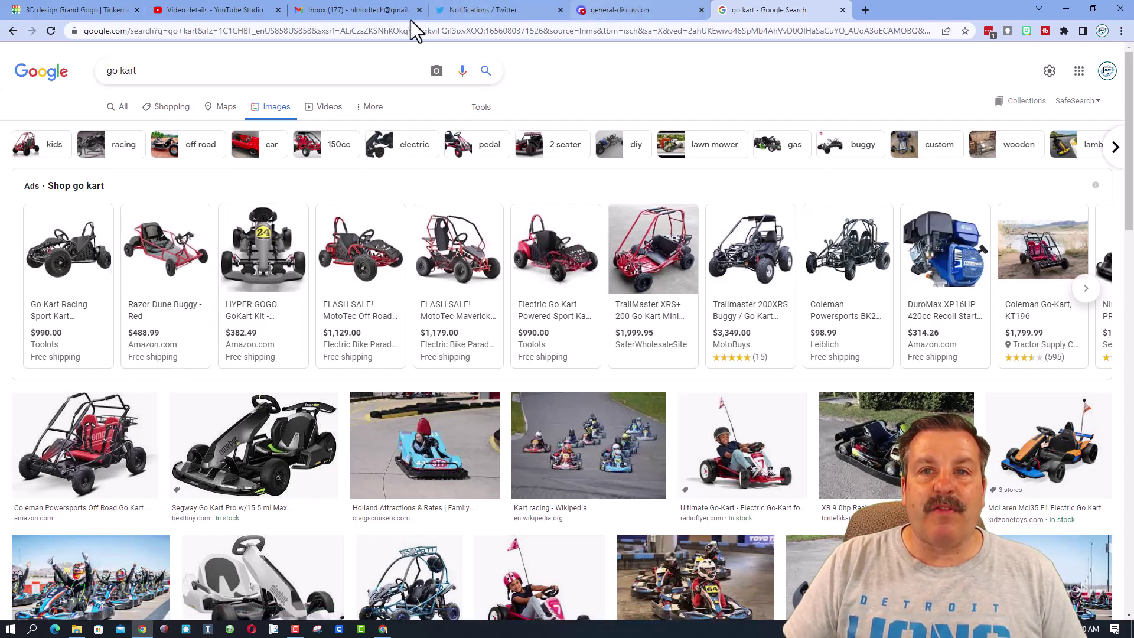
Step: Switch to the Tinkercad go kart design and place a Bent Pipe from the Shape Generators on the workplane
click(105, 11)
click(1021, 160)
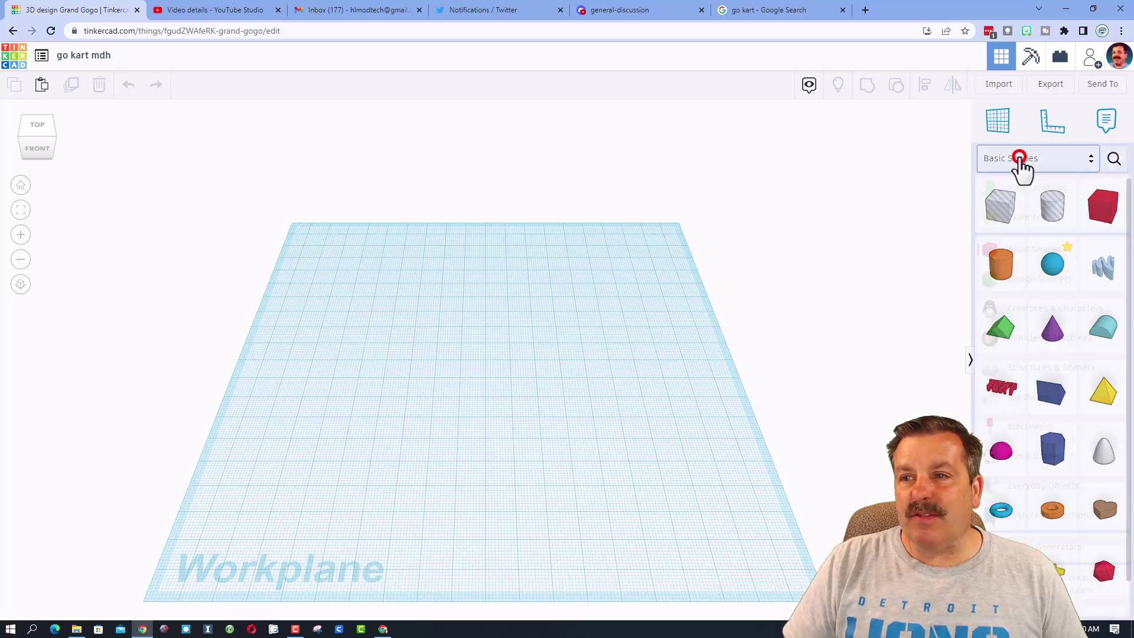
click(1027, 506)
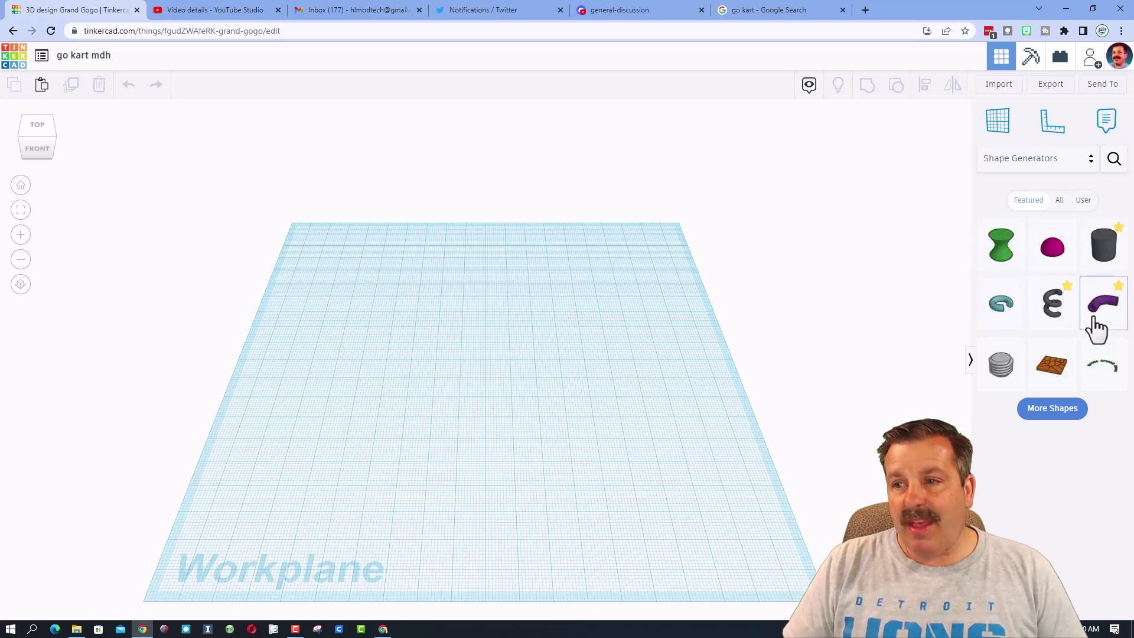
click(387, 332)
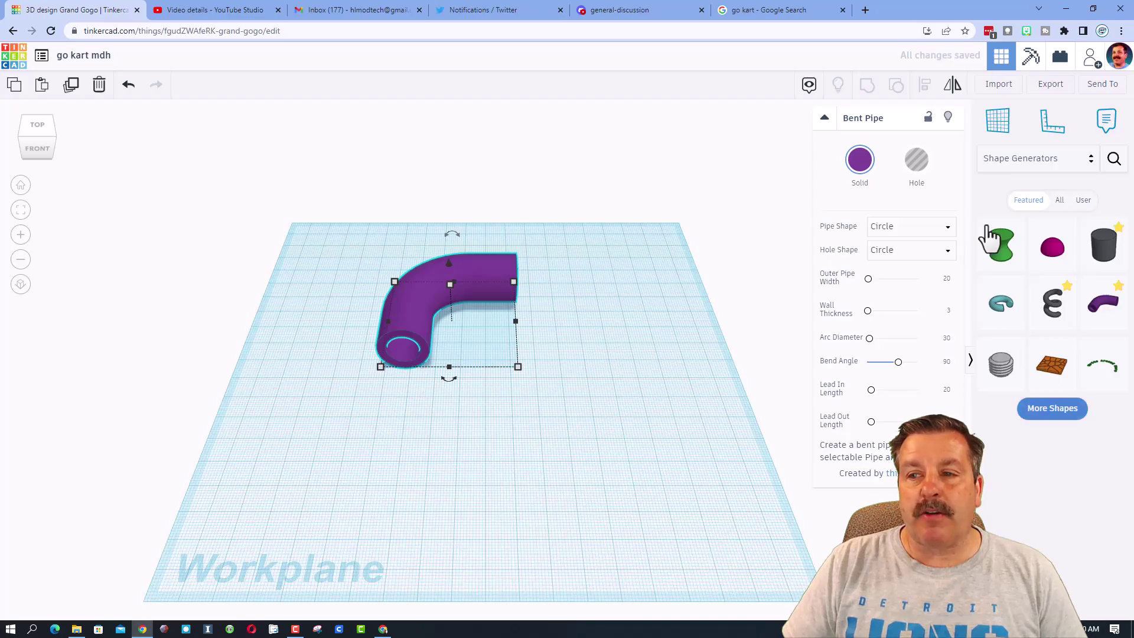
Step: Browse all shape generators and search them for "pipe"
click(1058, 200)
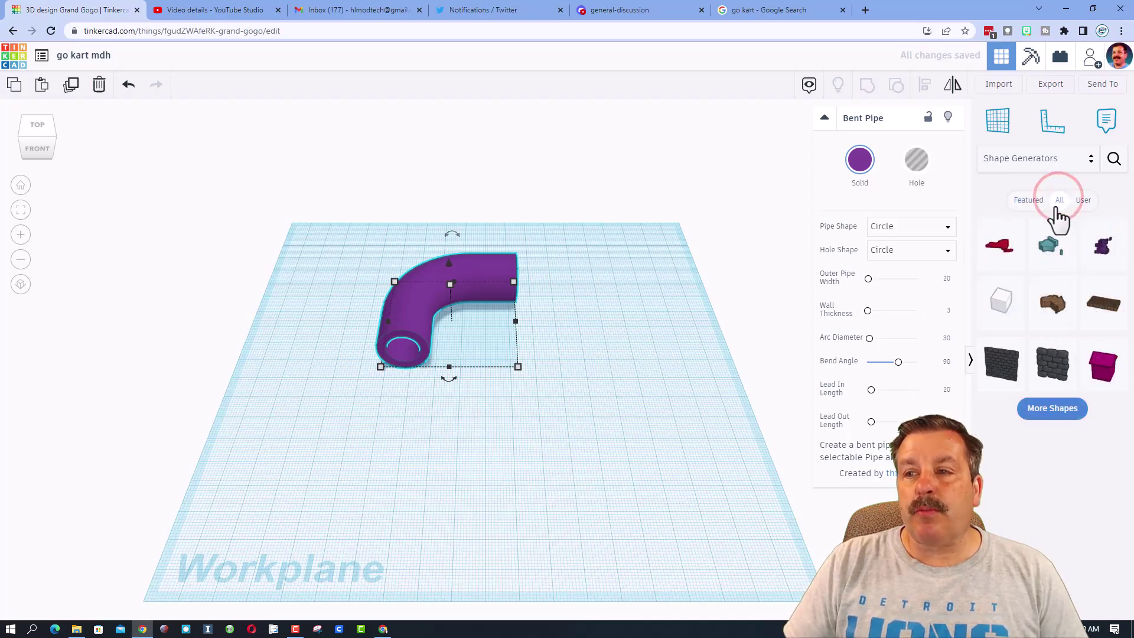
click(1048, 416)
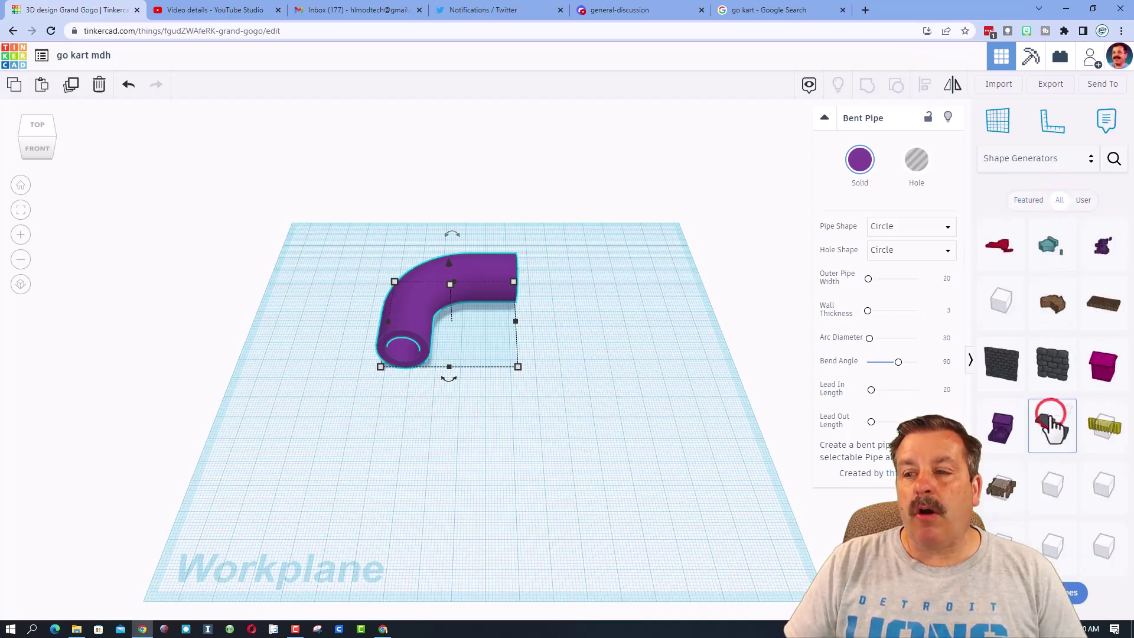
click(1113, 162)
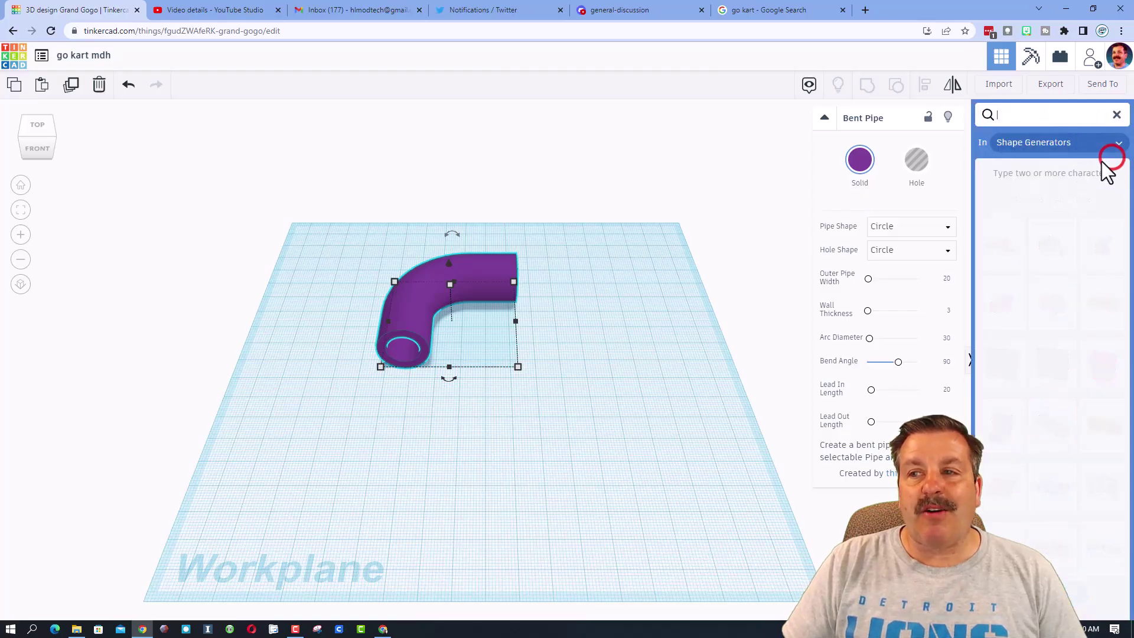
click(1022, 120)
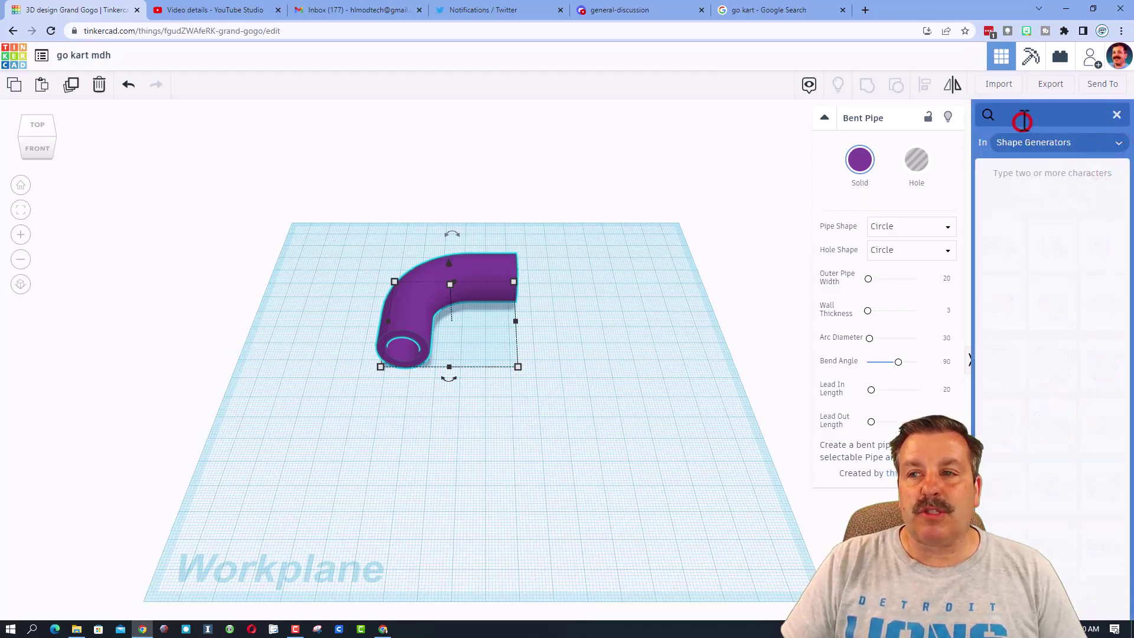
text(pipe)
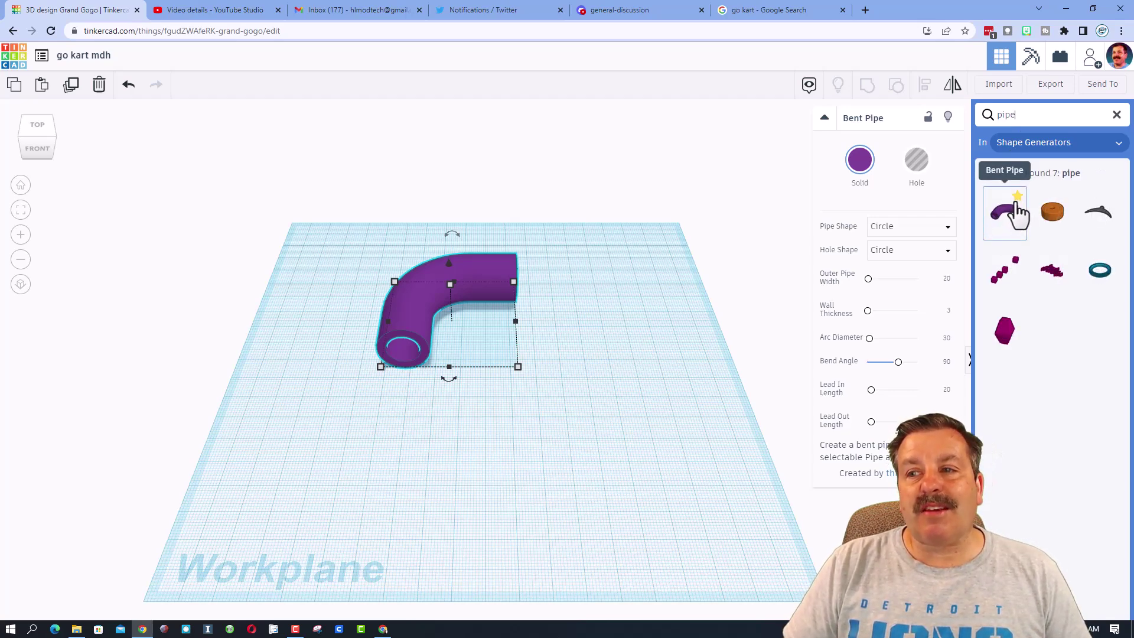
Step: Clear the shape search and show the Favorites collection of the shapes library
click(1116, 115)
click(1013, 170)
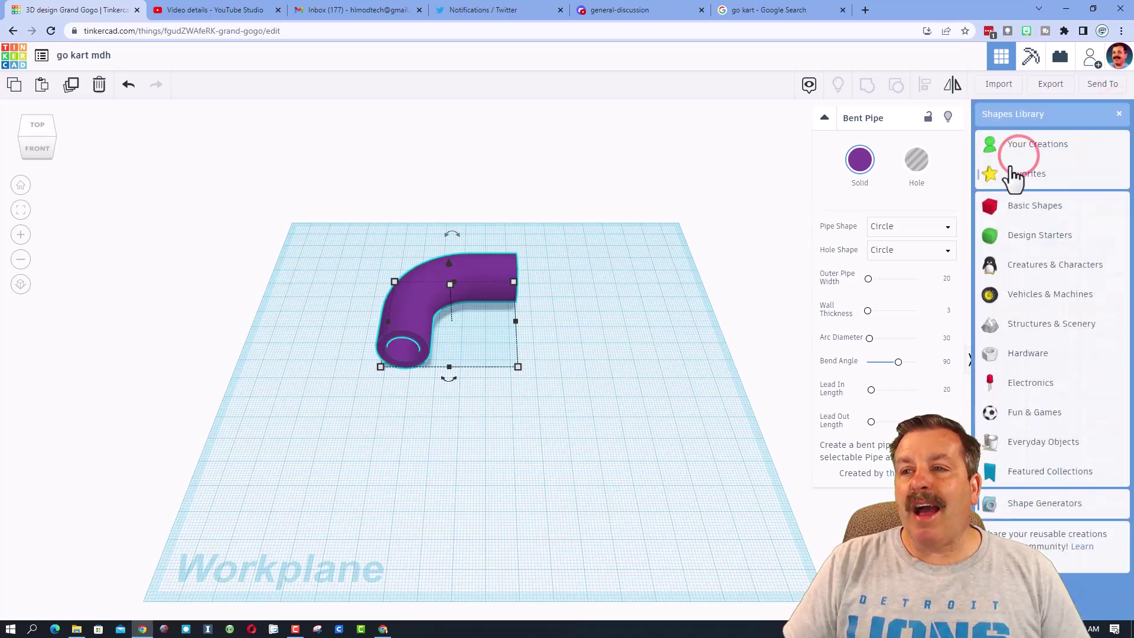
click(1011, 175)
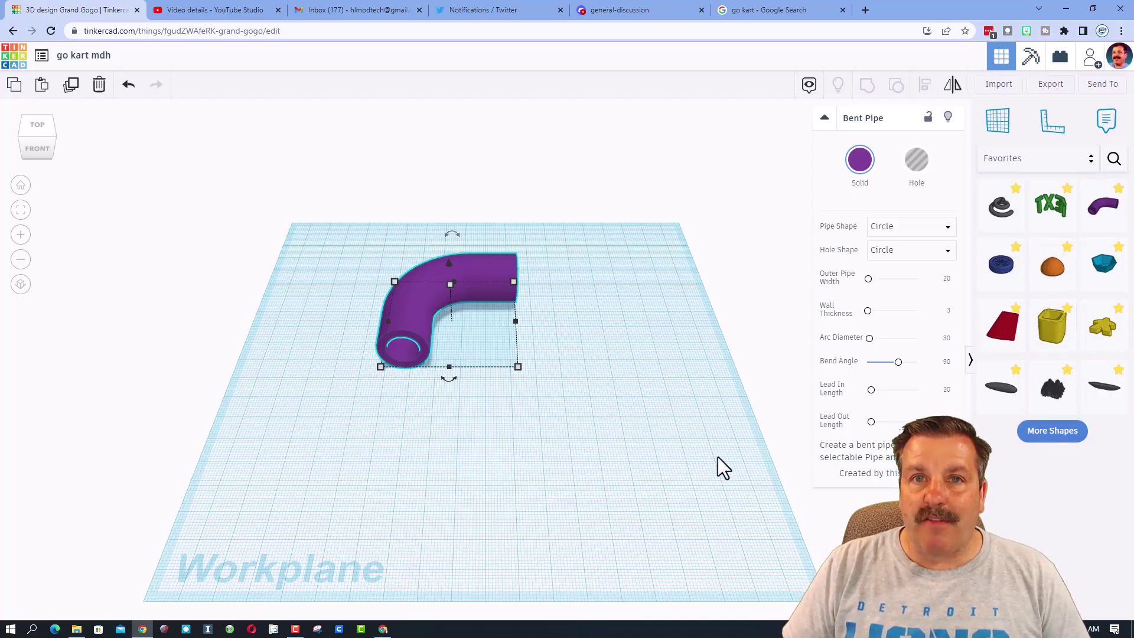
Step: Move the bent pipe toward the workplane's right edge and set its outer pipe width to 4
drag(502, 296, 739, 320)
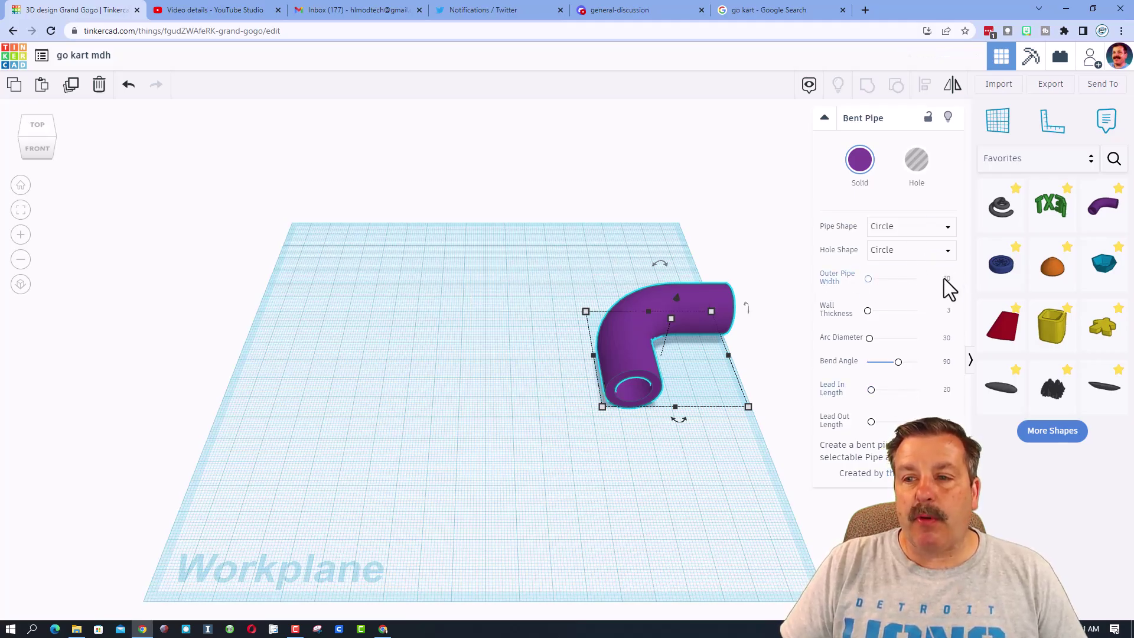
text(4)
key(Return)
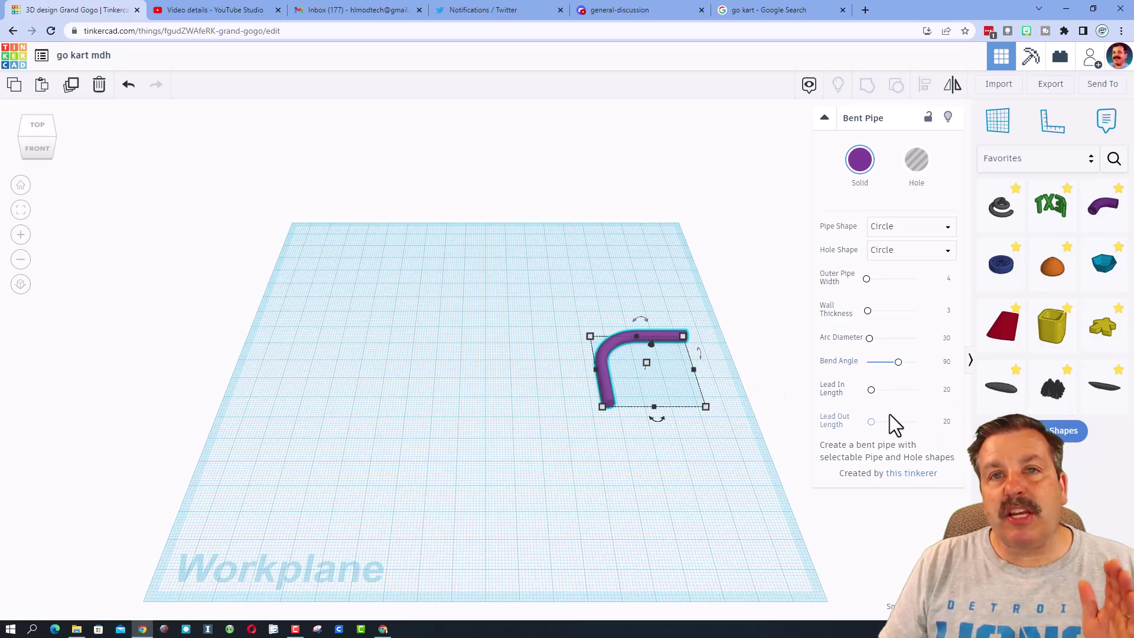
Step: Set the bent pipe's lead-in length to 10 and its lead-out length to 35
click(947, 390)
text(10)
key(Return)
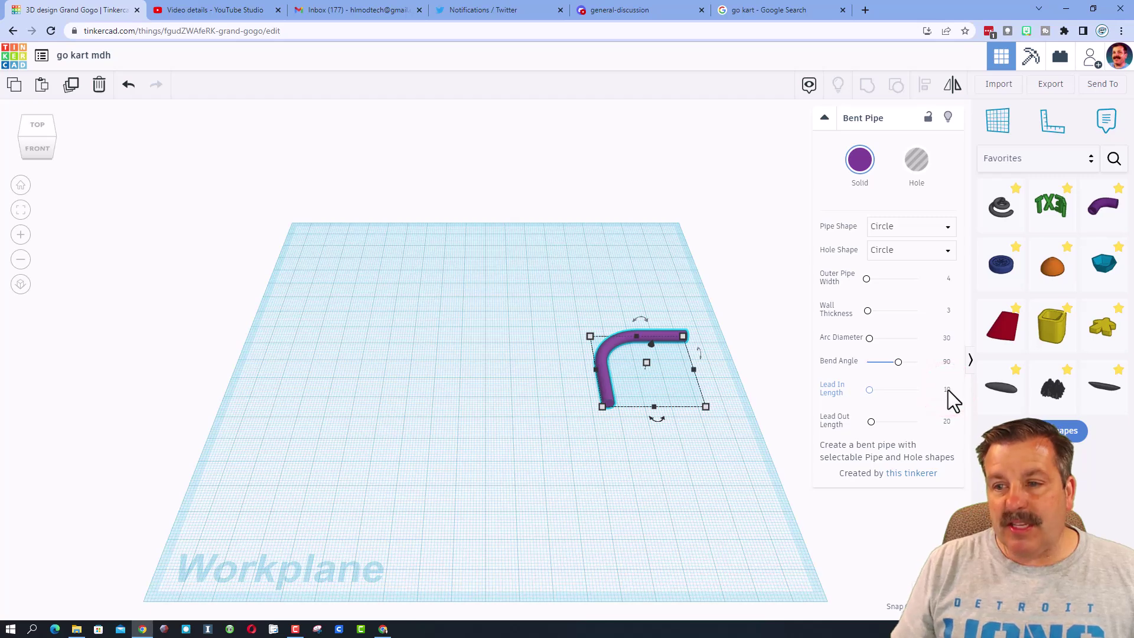
click(945, 422)
text(35)
key(Return)
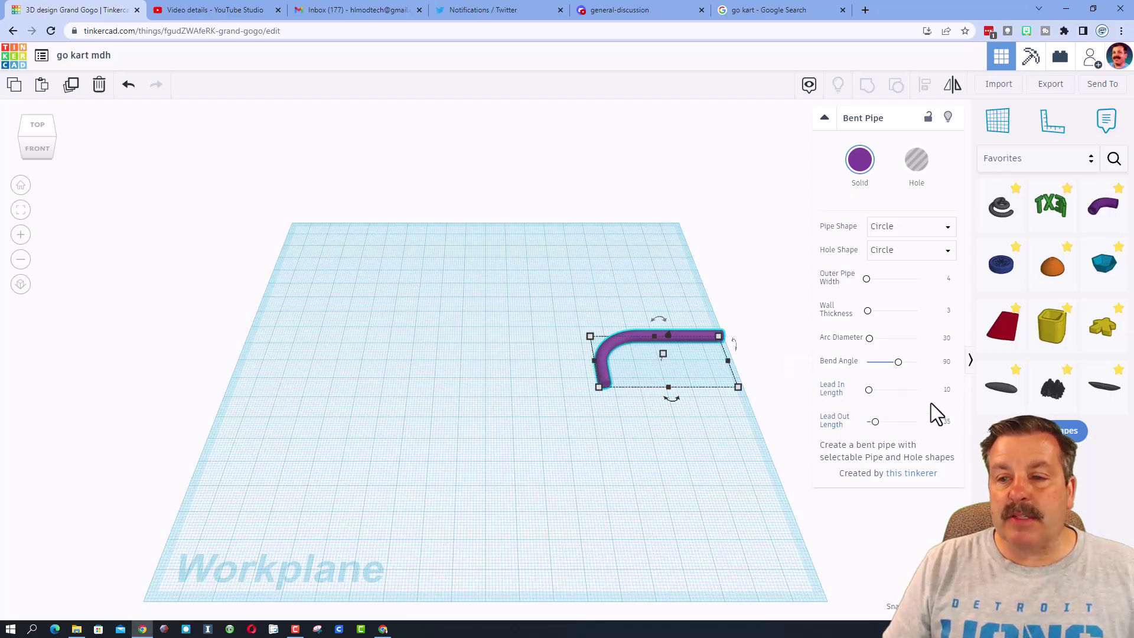
Step: Set the bent pipe's lead-in length to 35 and lead-out length to 10, and move it toward the workplane's centre
click(947, 390)
text(35)
key(Return)
text(10)
key(Return)
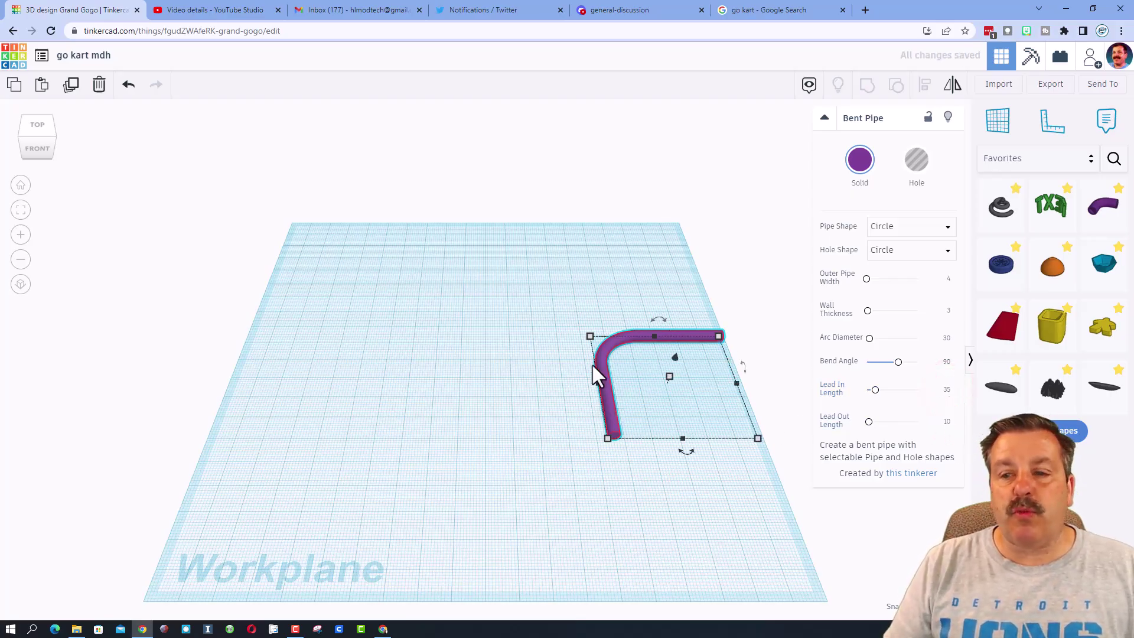
drag(614, 415, 434, 383)
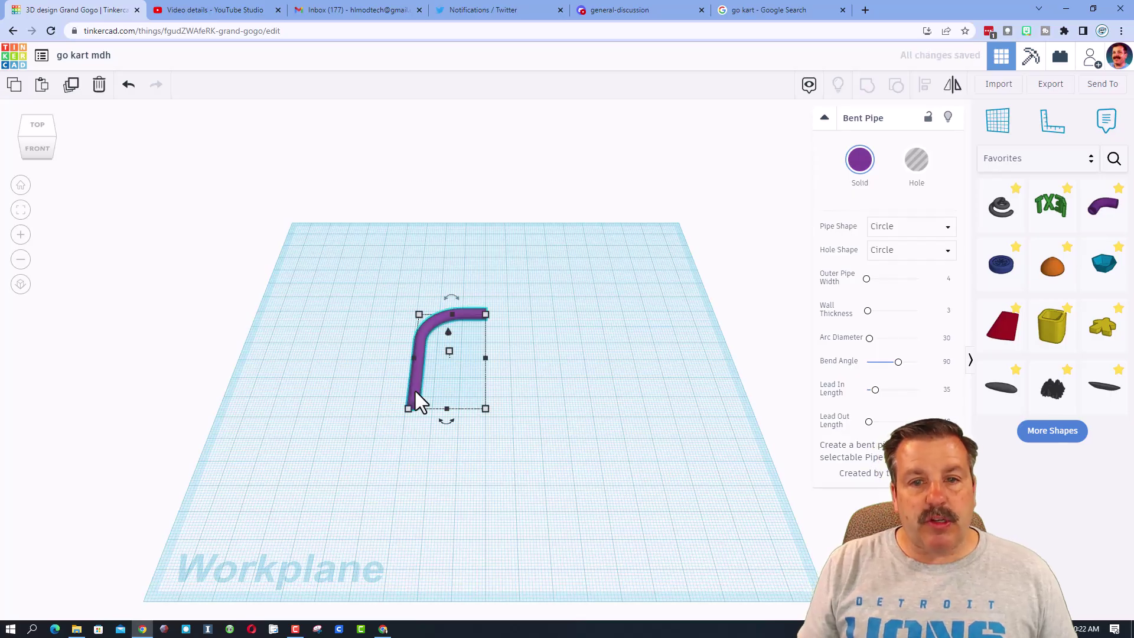
Step: Duplicate the bent pipe and mirror the copy left to right
click(944, 88)
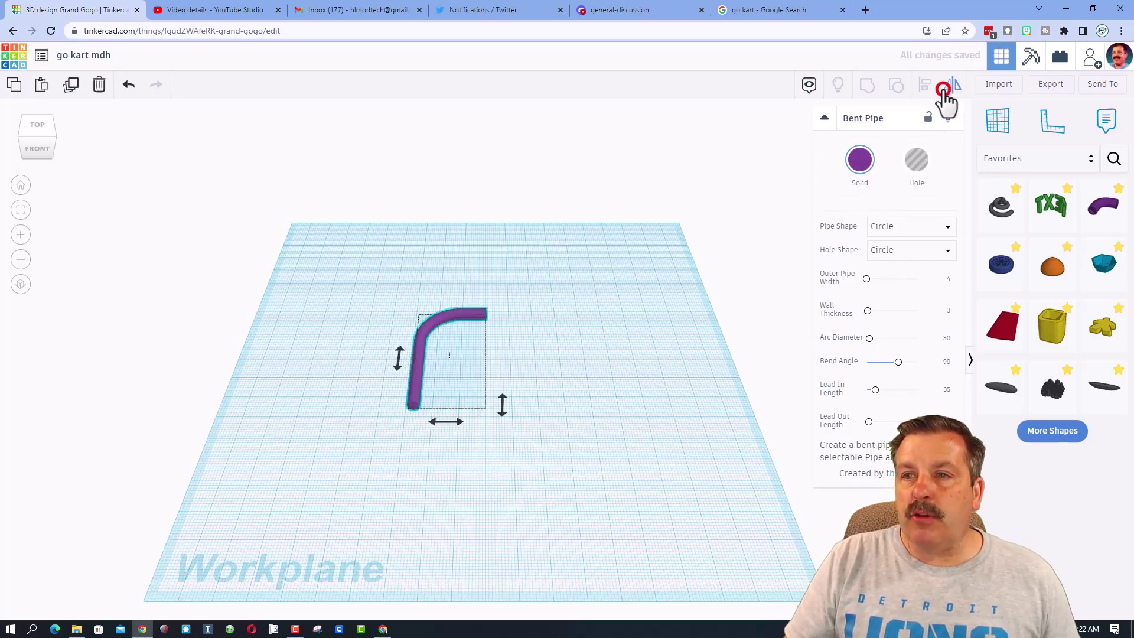
click(453, 421)
click(565, 389)
right_drag(565, 389, 463, 293)
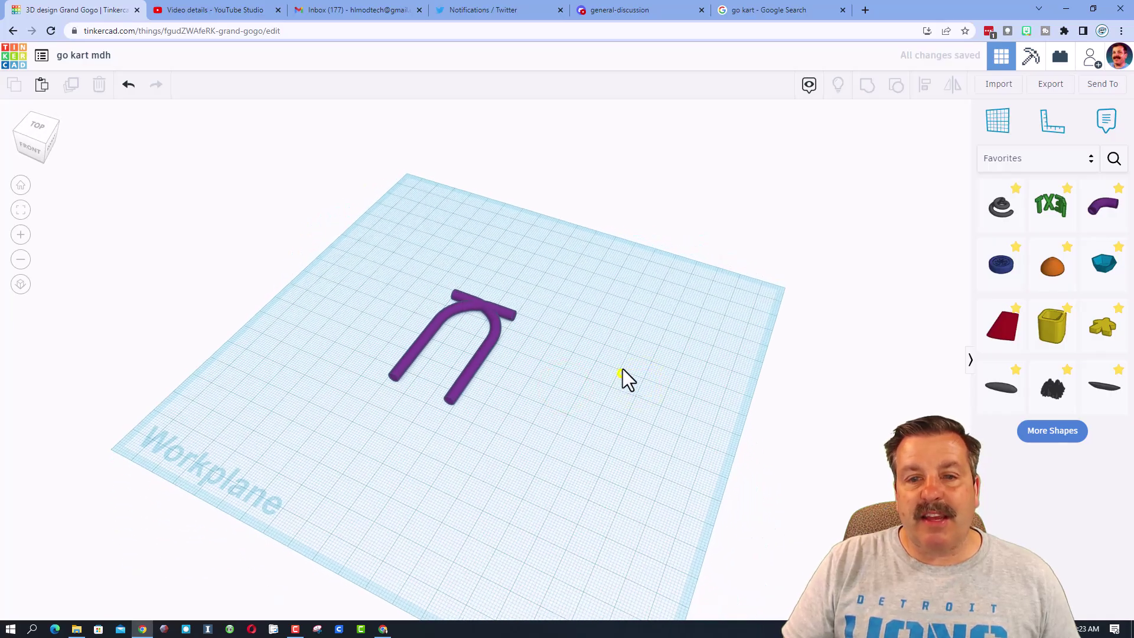
Step: Drop the mirrored pipe onto a temporary workplane set on the original pipe's short end, and restore the default workplane
click(976, 131)
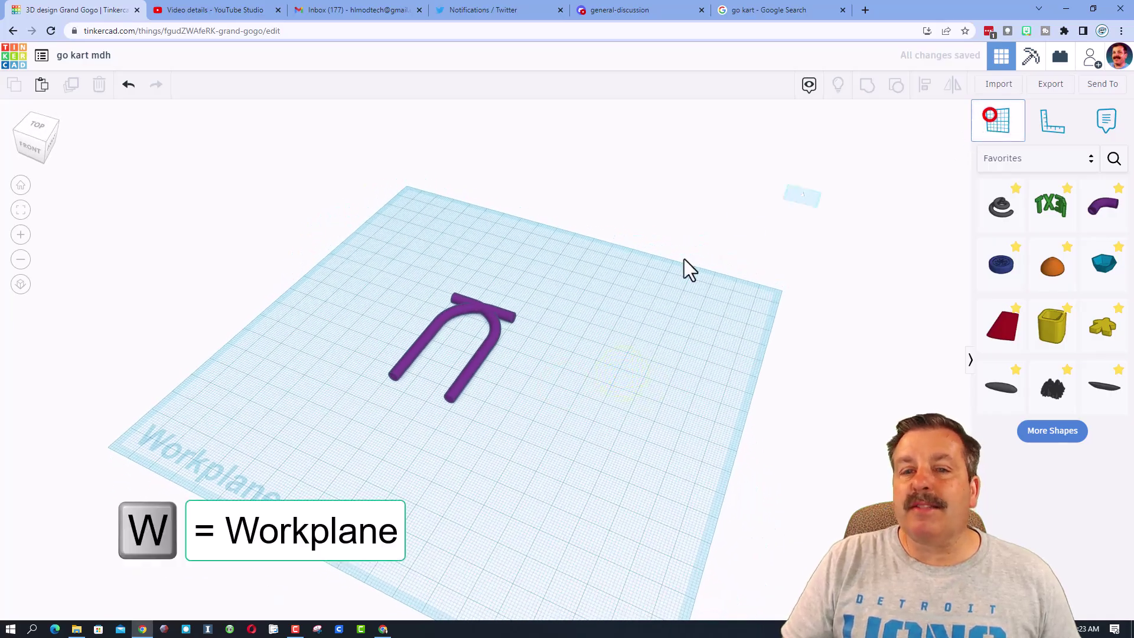
click(512, 320)
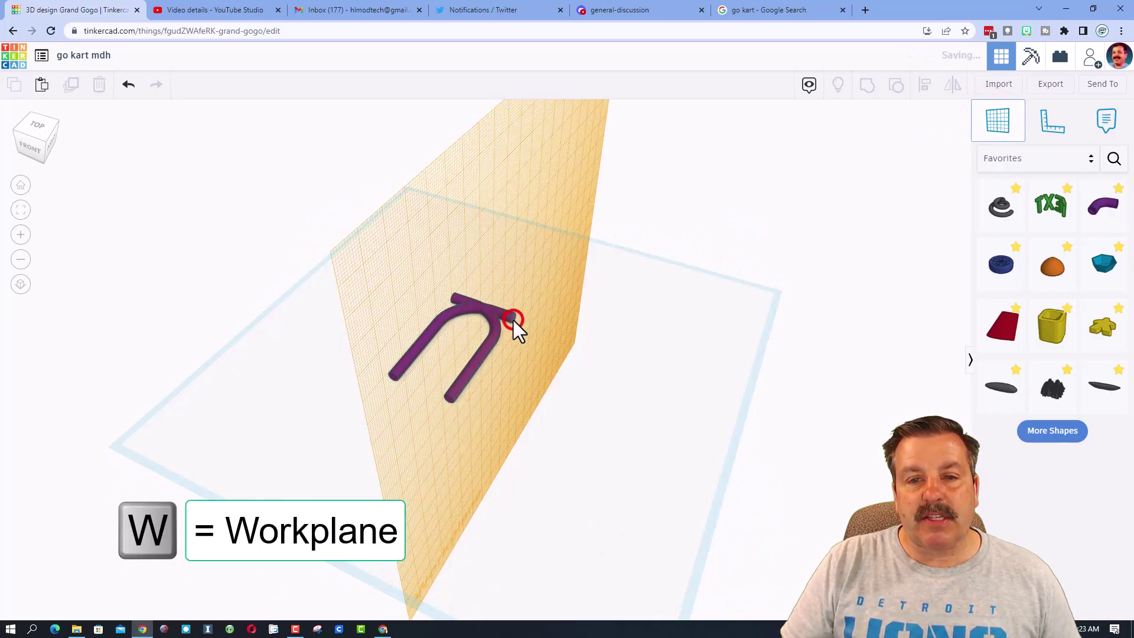
click(488, 351)
key(d)
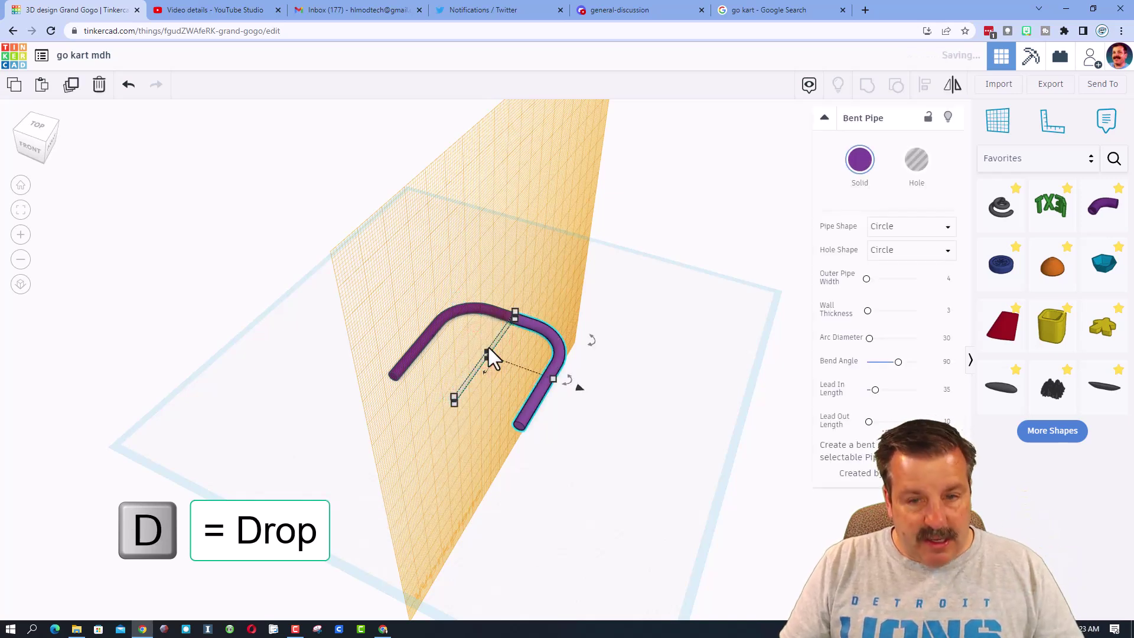
click(412, 400)
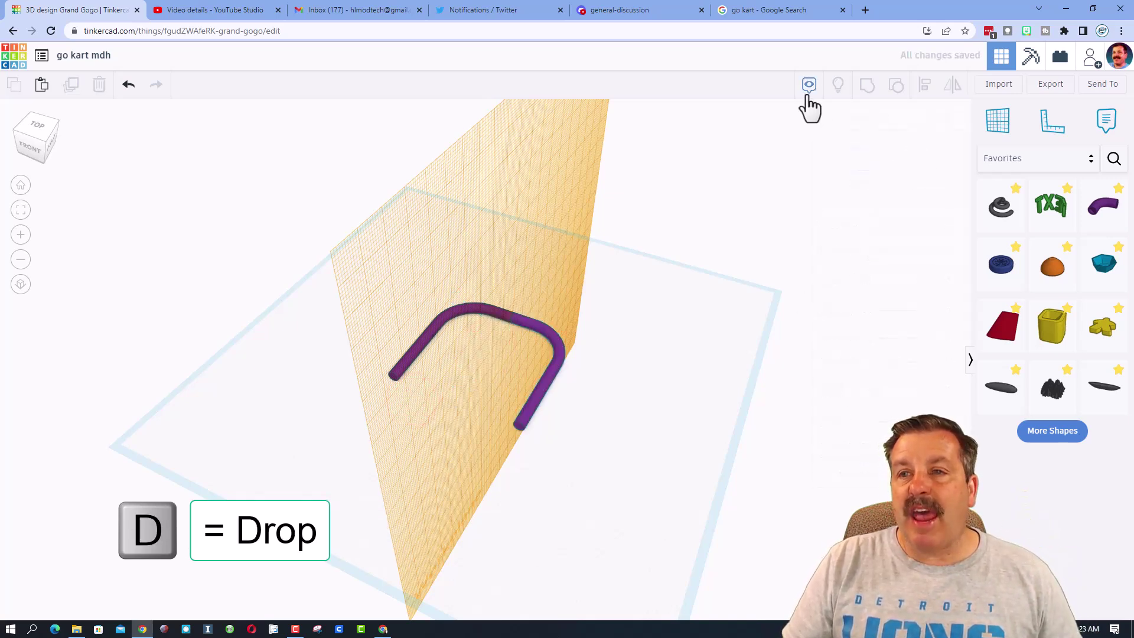
click(995, 127)
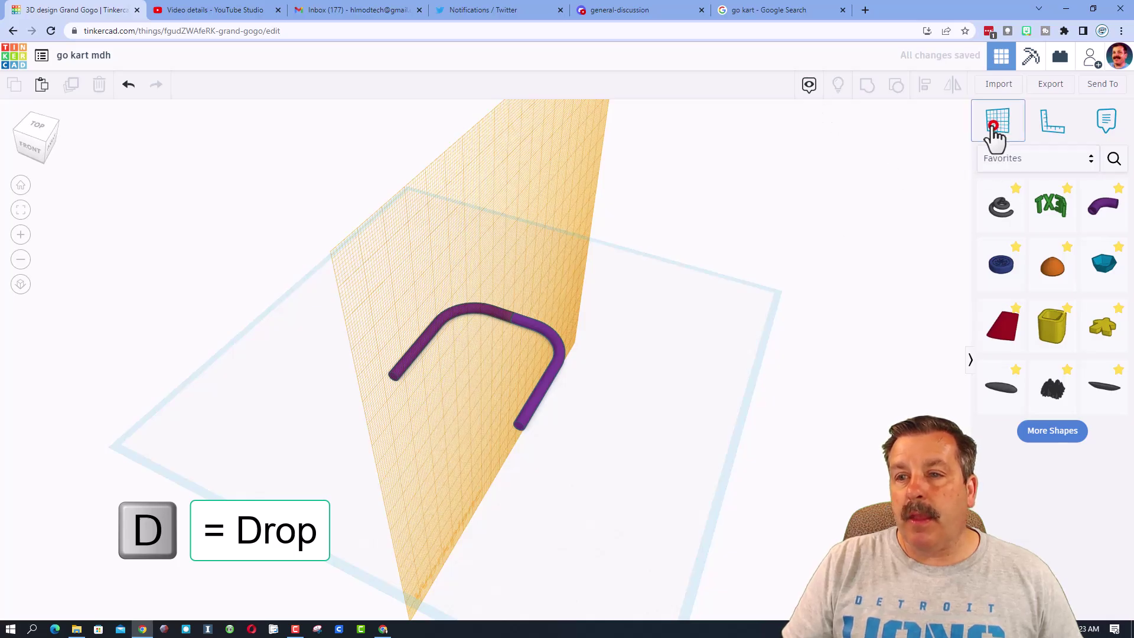
click(770, 351)
Step: Colour both bent pipes dark grey and group them into one U-shaped piece
right_drag(661, 428, 761, 431)
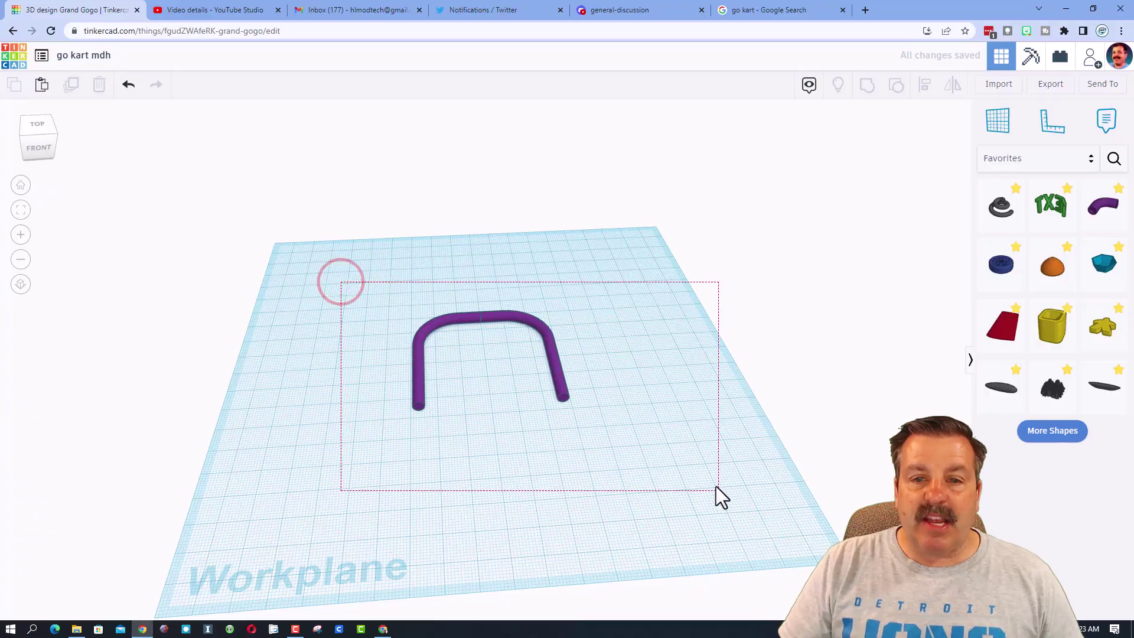
drag(715, 488, 717, 489)
click(859, 162)
click(1081, 268)
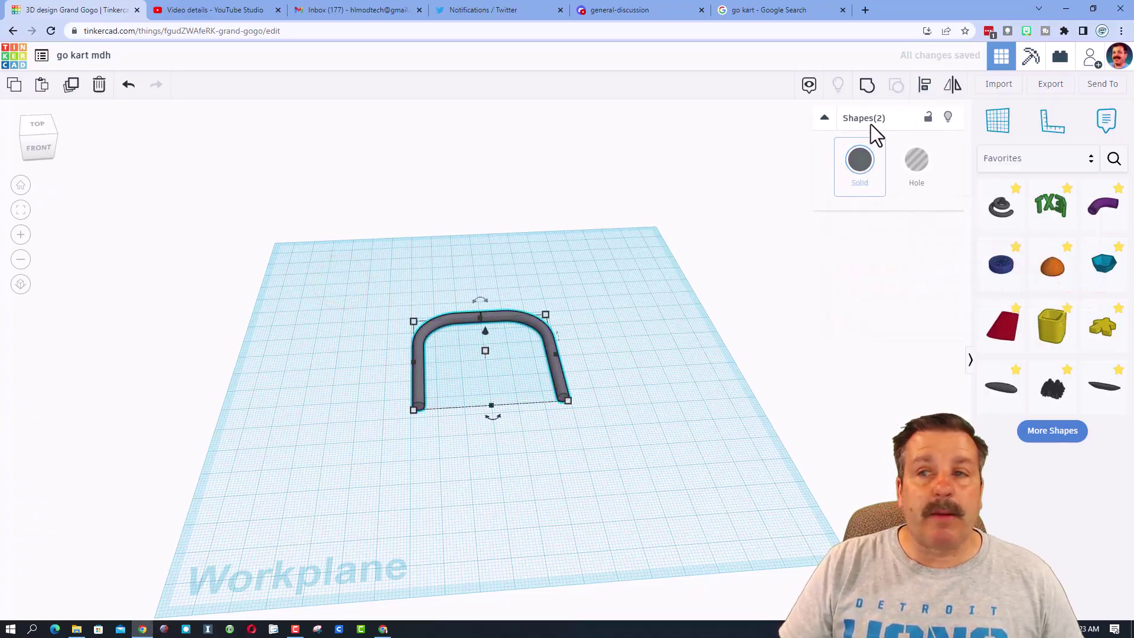
click(867, 86)
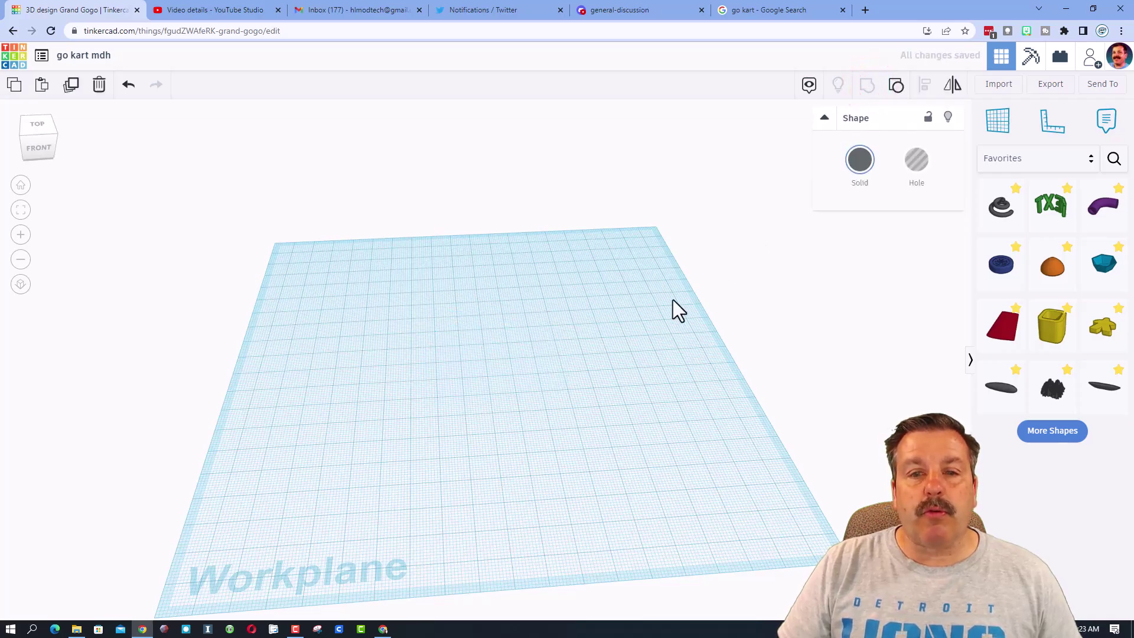
Step: Duplicate the U-shaped piece and mirror the copy front to back
right_drag(690, 333, 597, 319)
key(ctrl+d)
drag(539, 388, 566, 351)
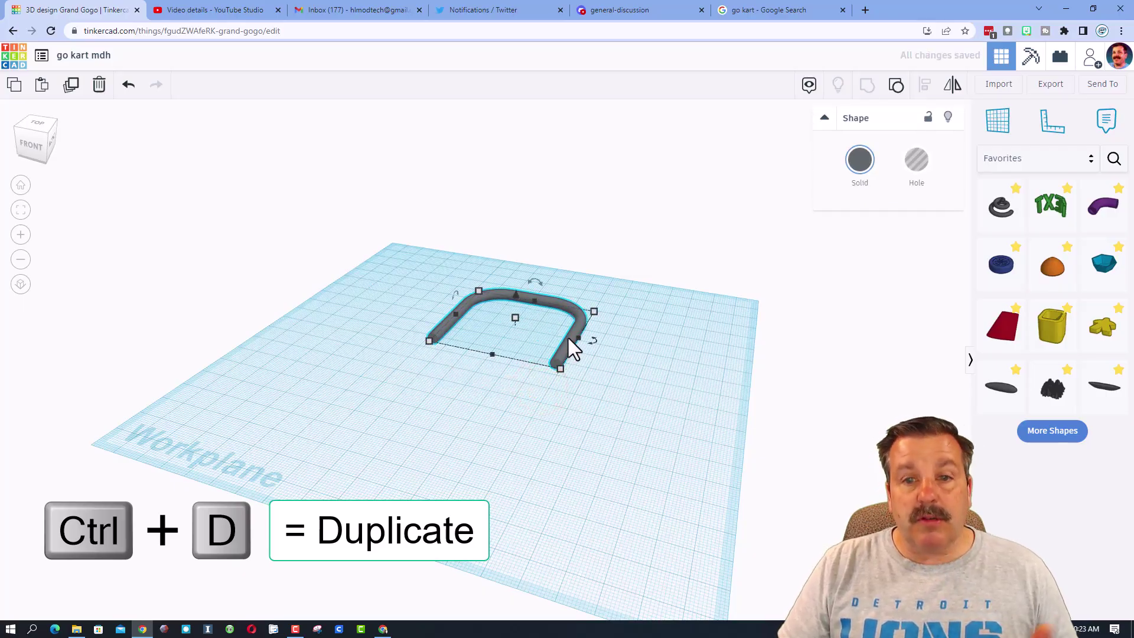
click(438, 313)
click(697, 366)
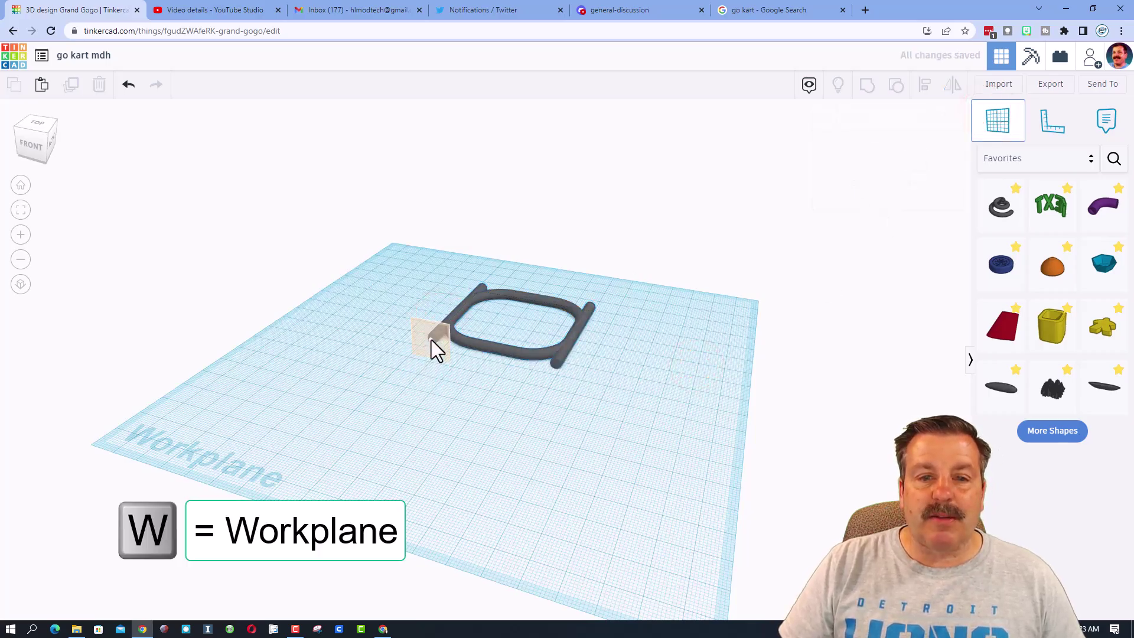
Step: Set a workplane on the end of the original U-shaped piece's leg and drop the mirrored piece onto it
click(431, 339)
click(480, 344)
key(d)
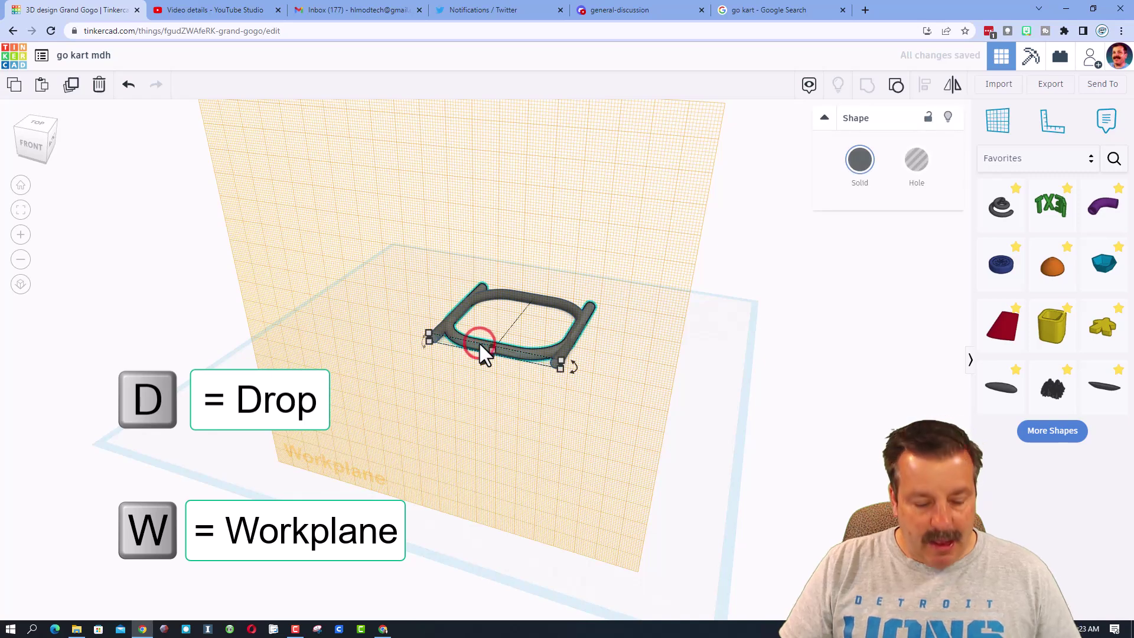
key(d)
Step: Group the two U-shaped halves into one closed rounded frame
click(654, 398)
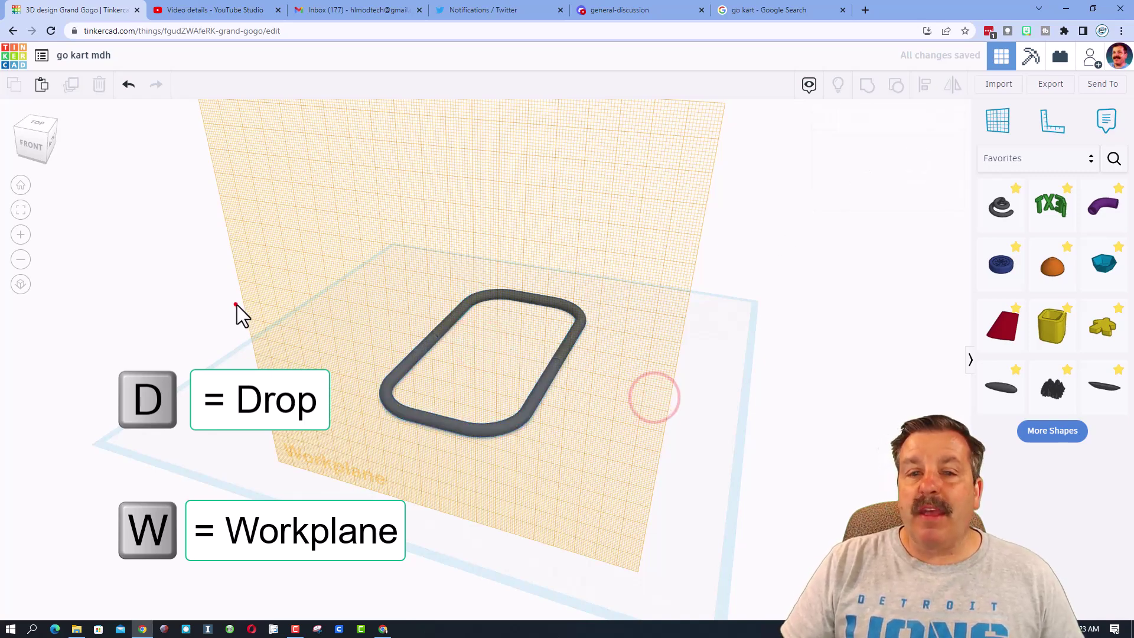
drag(430, 372, 585, 461)
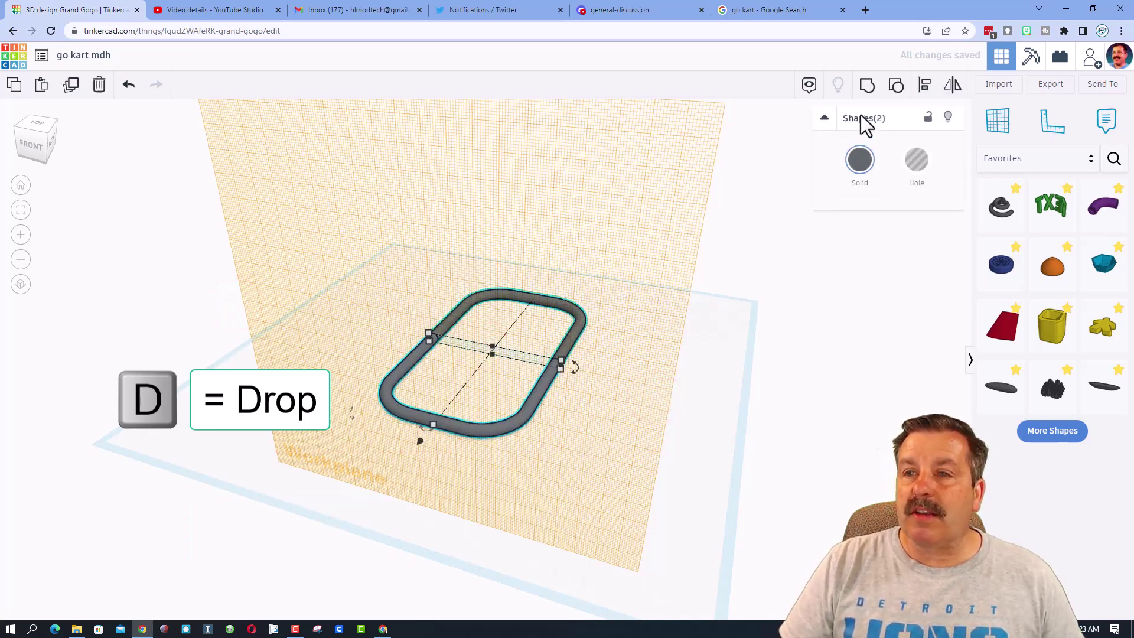
click(866, 86)
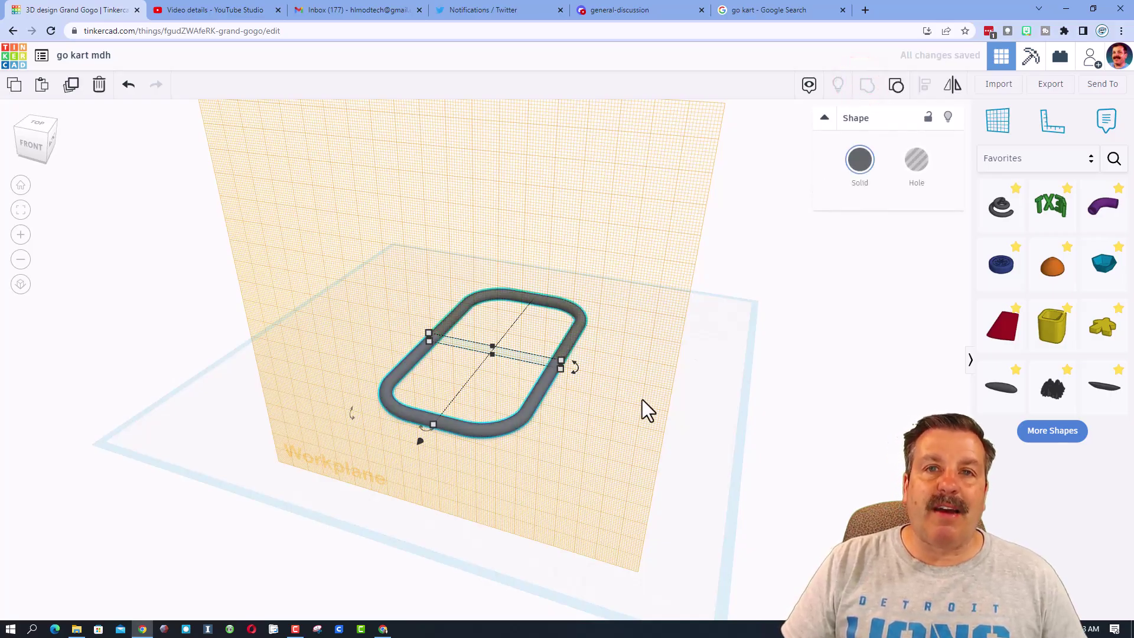
Step: Return the workplane to the base grid and add a bent pipe beside the frame with an outer pipe width of 2
click(1003, 126)
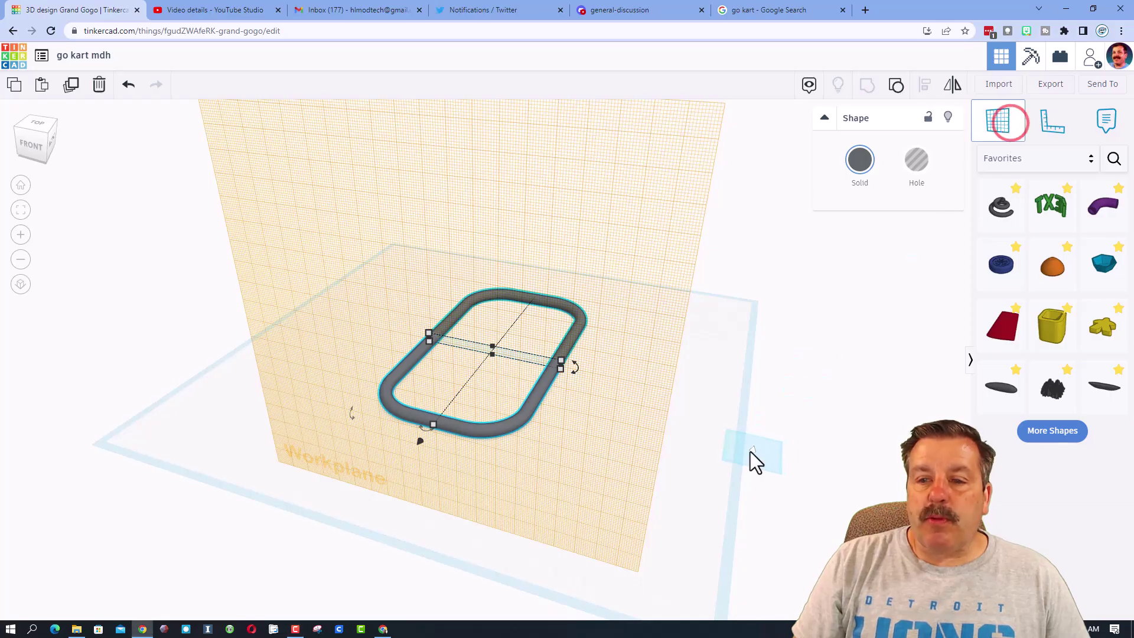
click(750, 451)
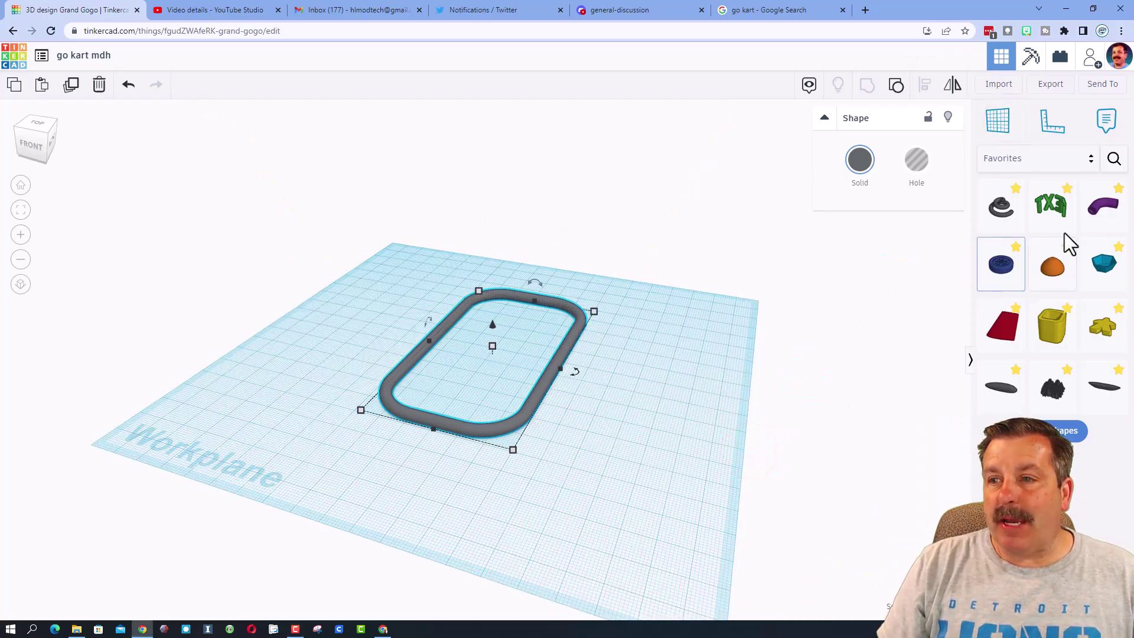
drag(1099, 206, 562, 420)
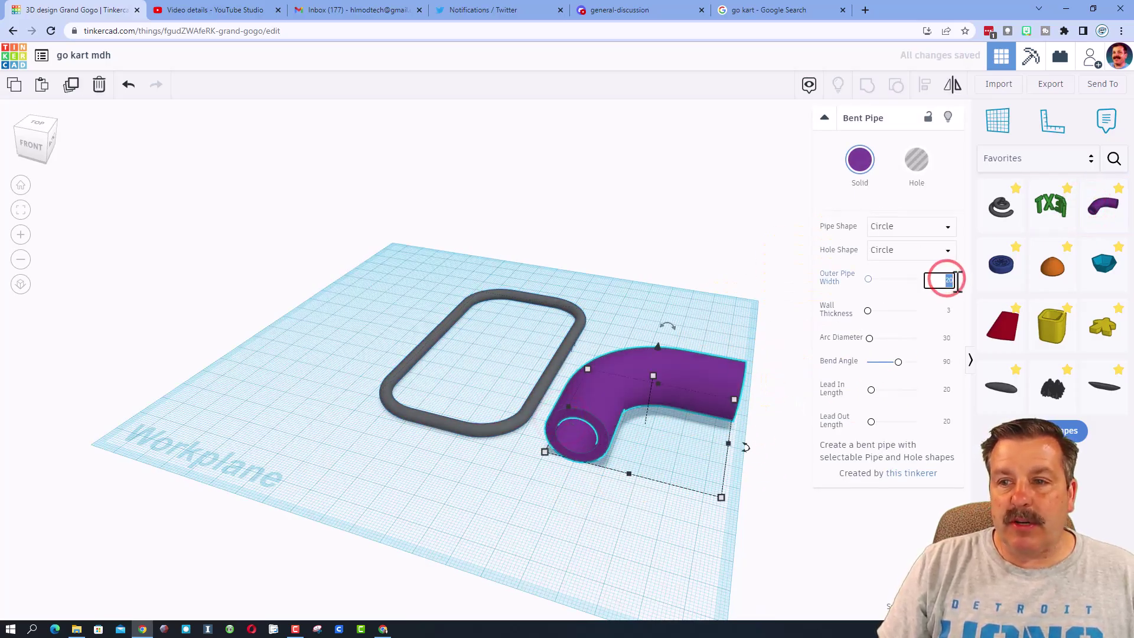
text(2)
key(Return)
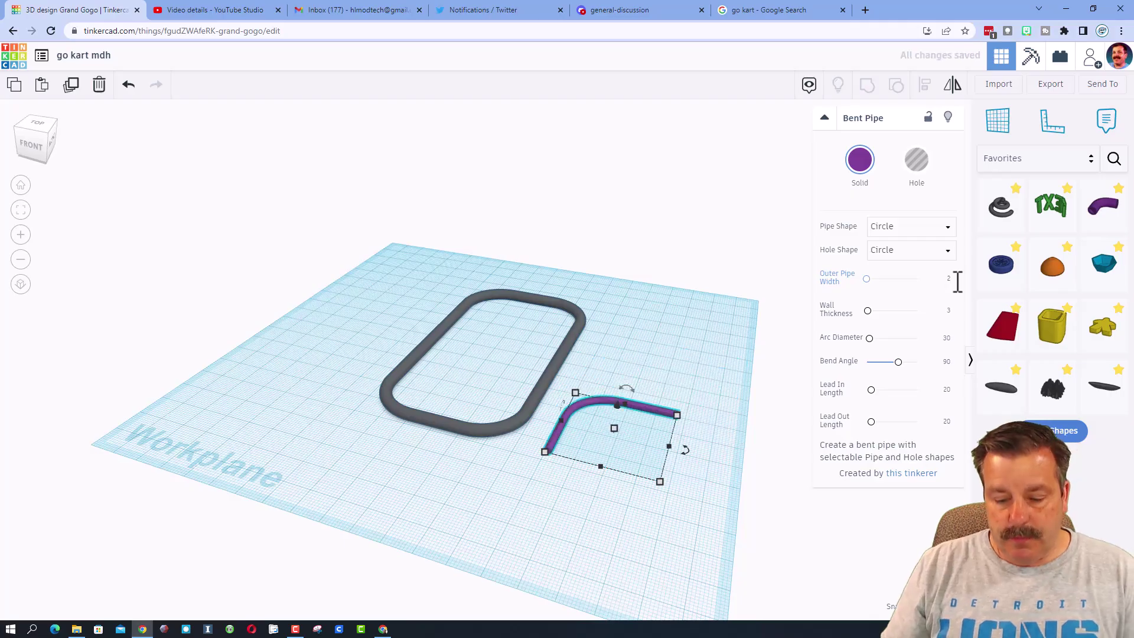
Step: Set the new bent pipe's lead-in length to 5 and its lead-out length to 15
click(945, 390)
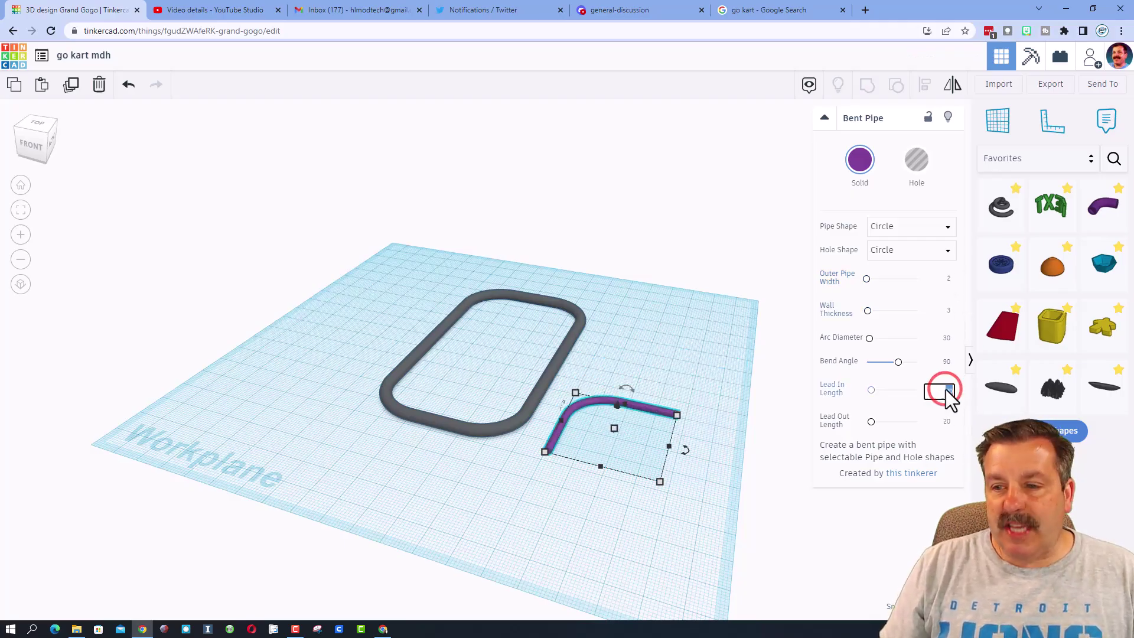
text(5)
click(945, 423)
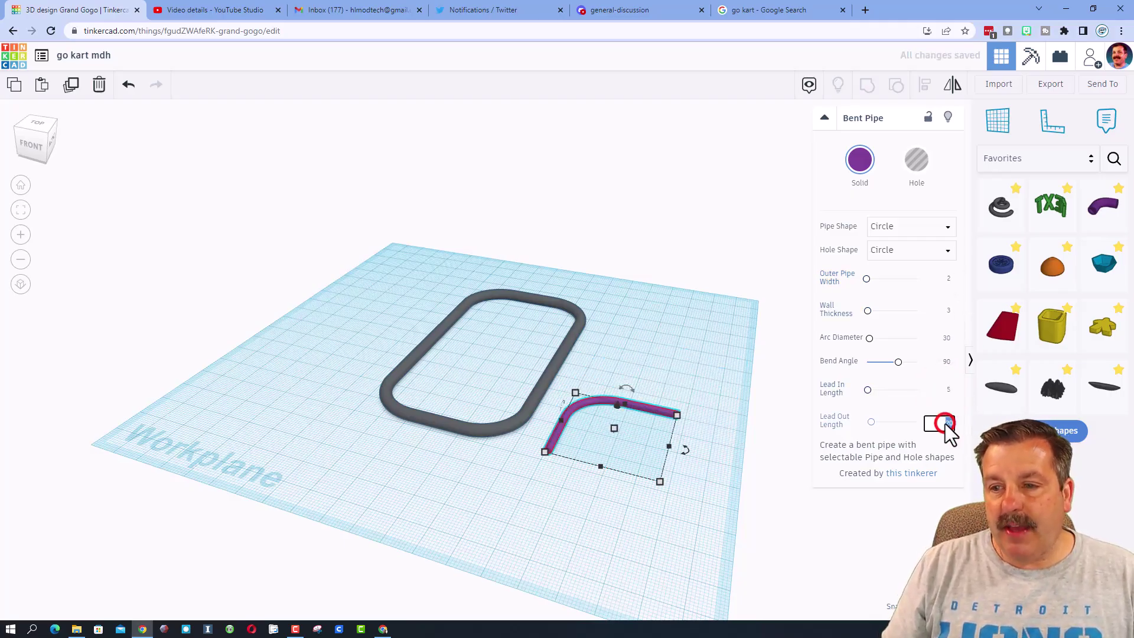
text(15)
key(Return)
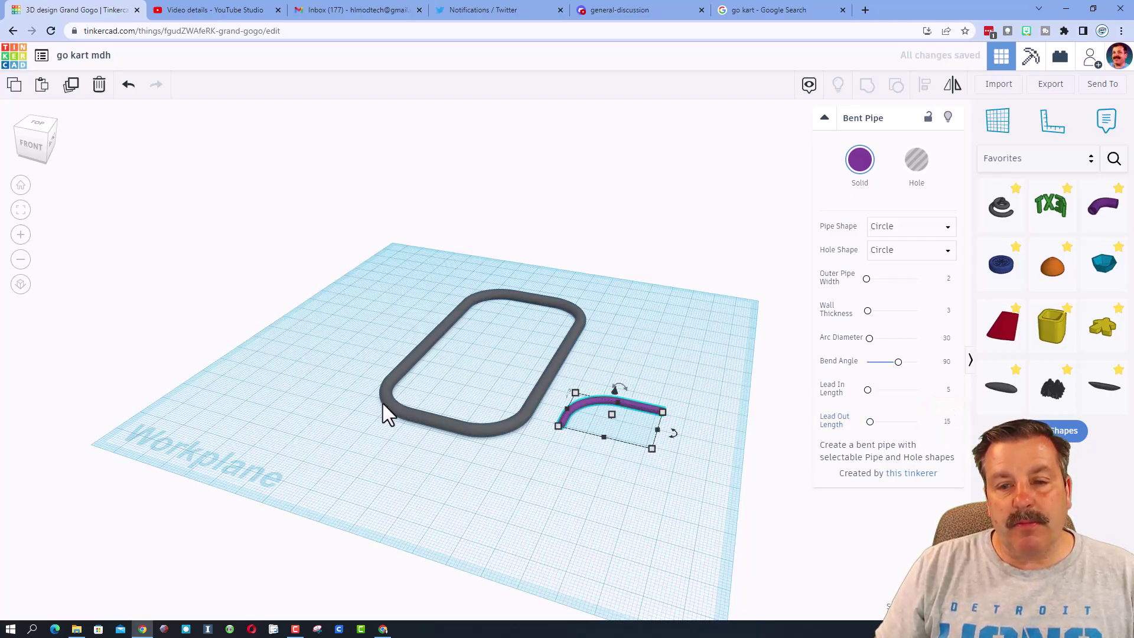
Step: Shorten the thin bent pipe's lead-out length to 10 and colour the pipe light grey
click(643, 404)
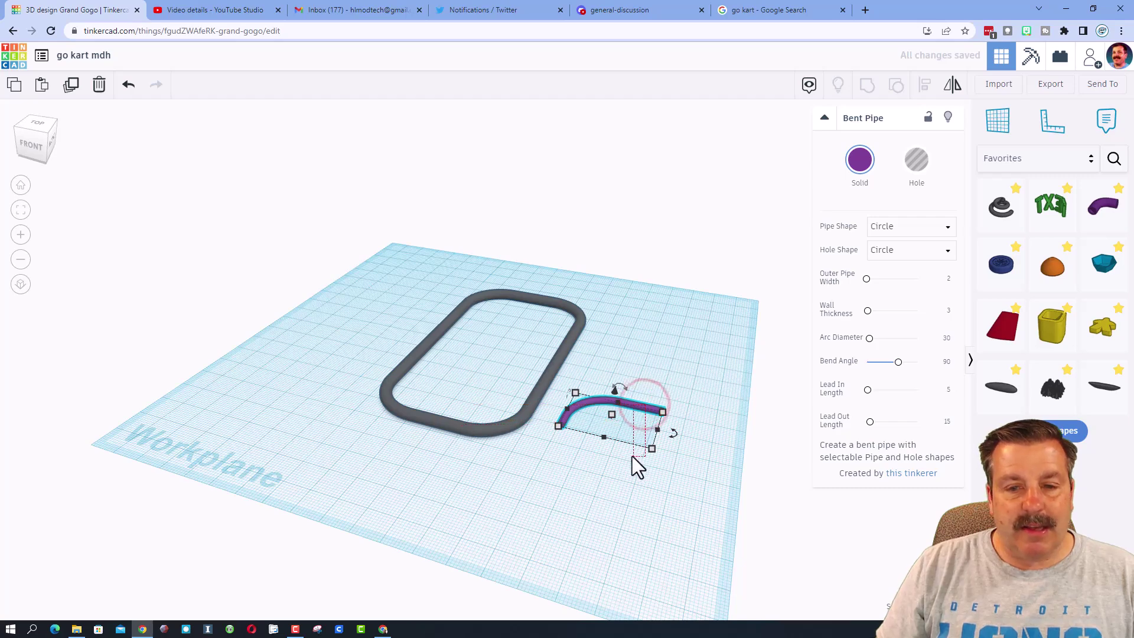
click(649, 416)
click(646, 410)
click(948, 421)
text(10)
key(Return)
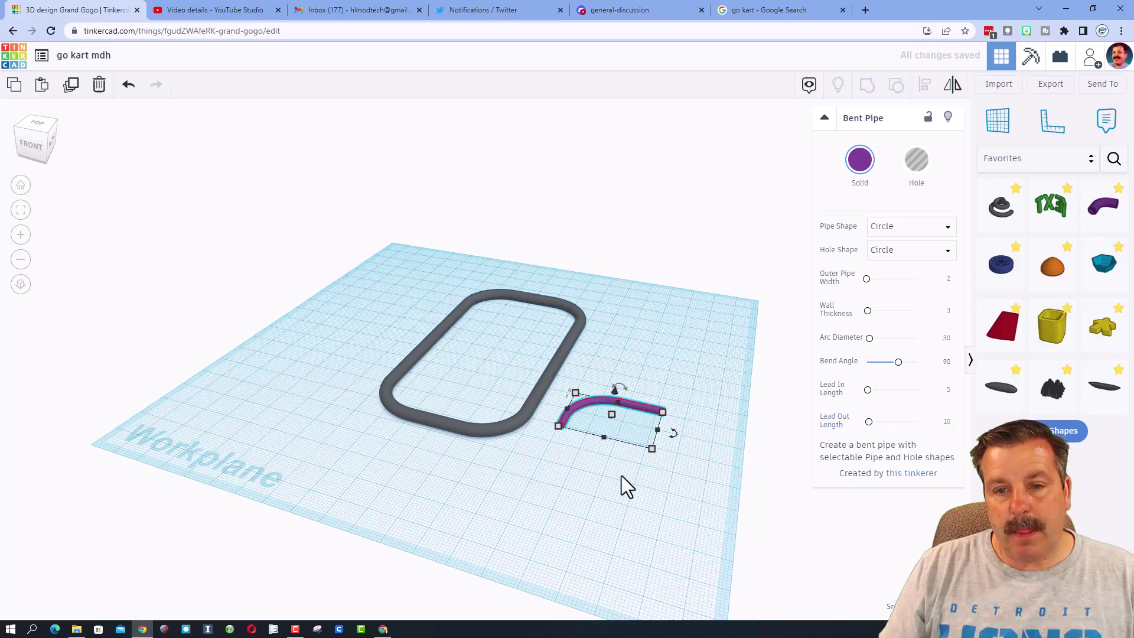
click(860, 160)
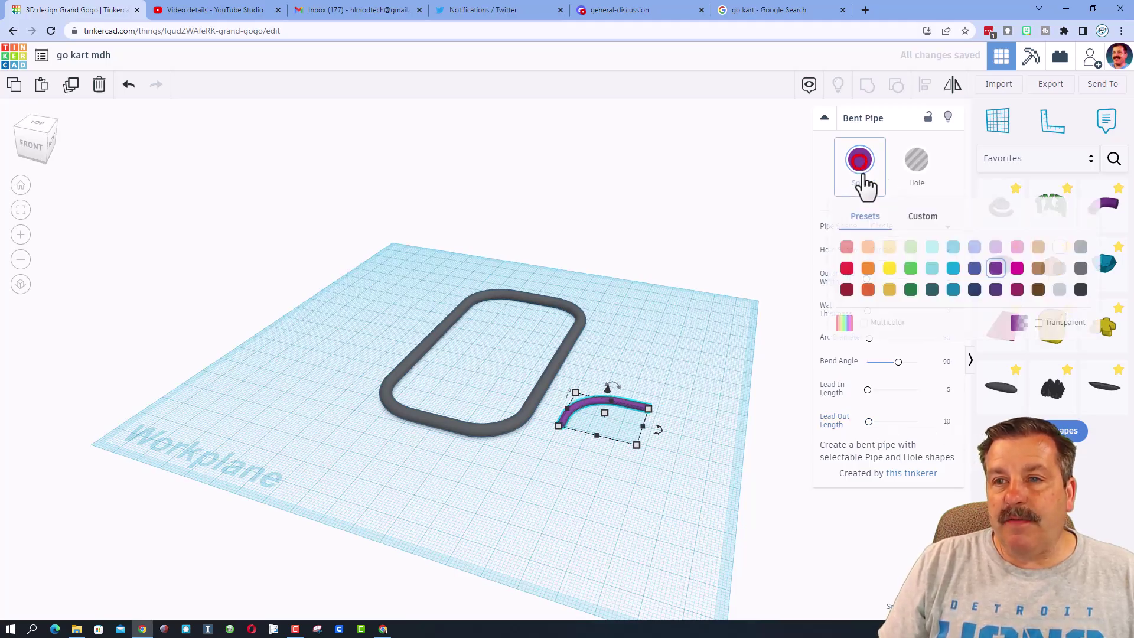
click(1061, 289)
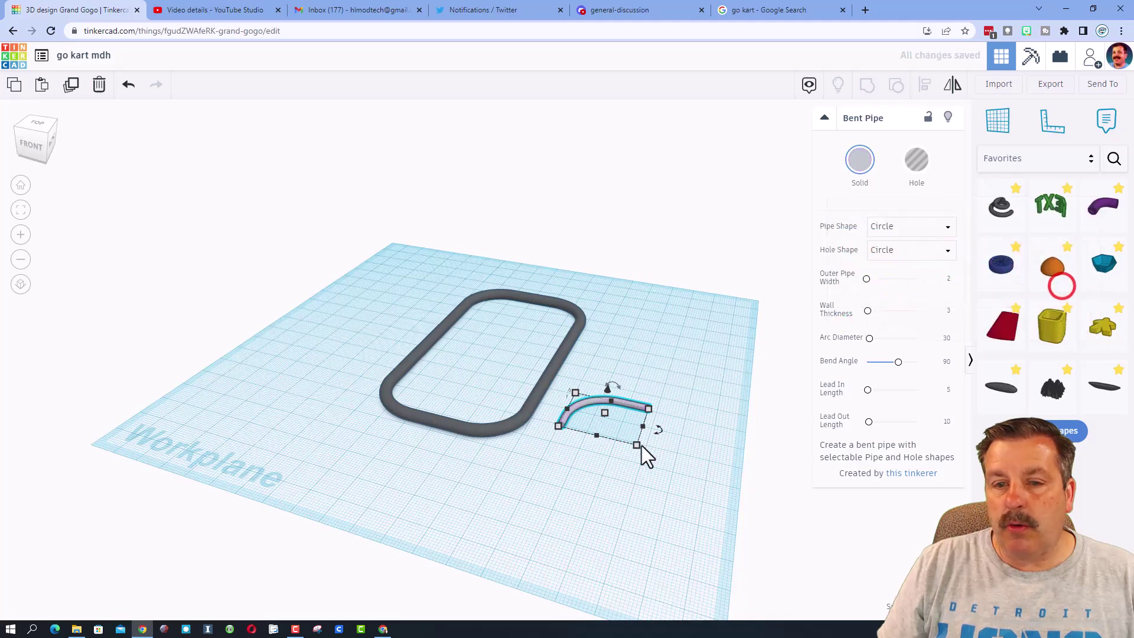
Step: Duplicate the light grey bent pipe and set a workplane on the end face of its longer lead-out leg
click(601, 410)
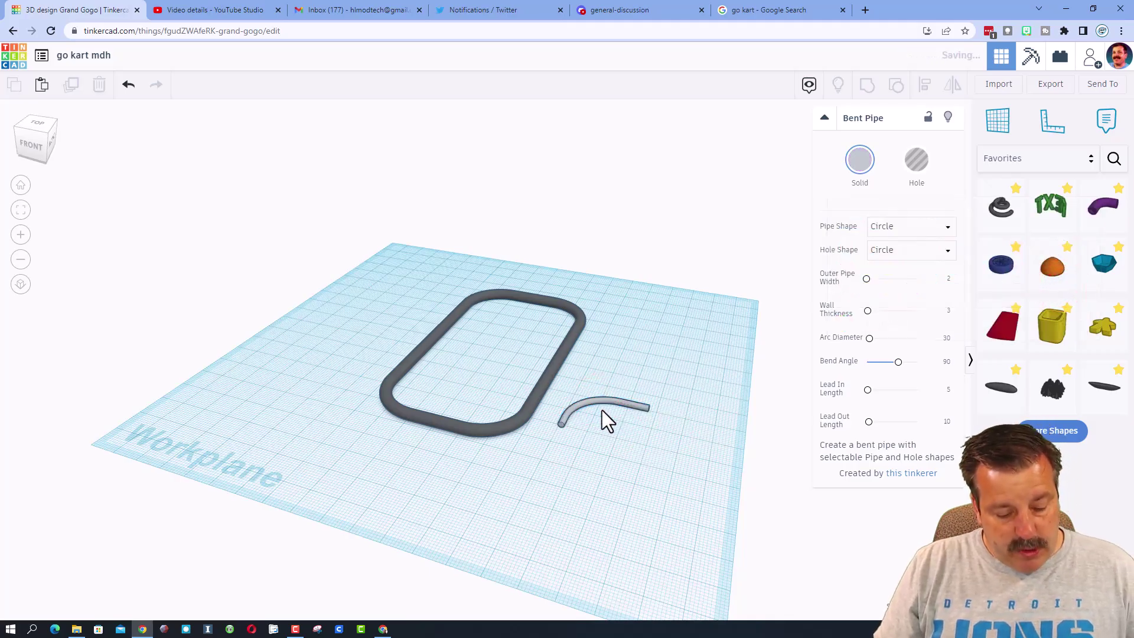
right_drag(656, 427, 582, 412)
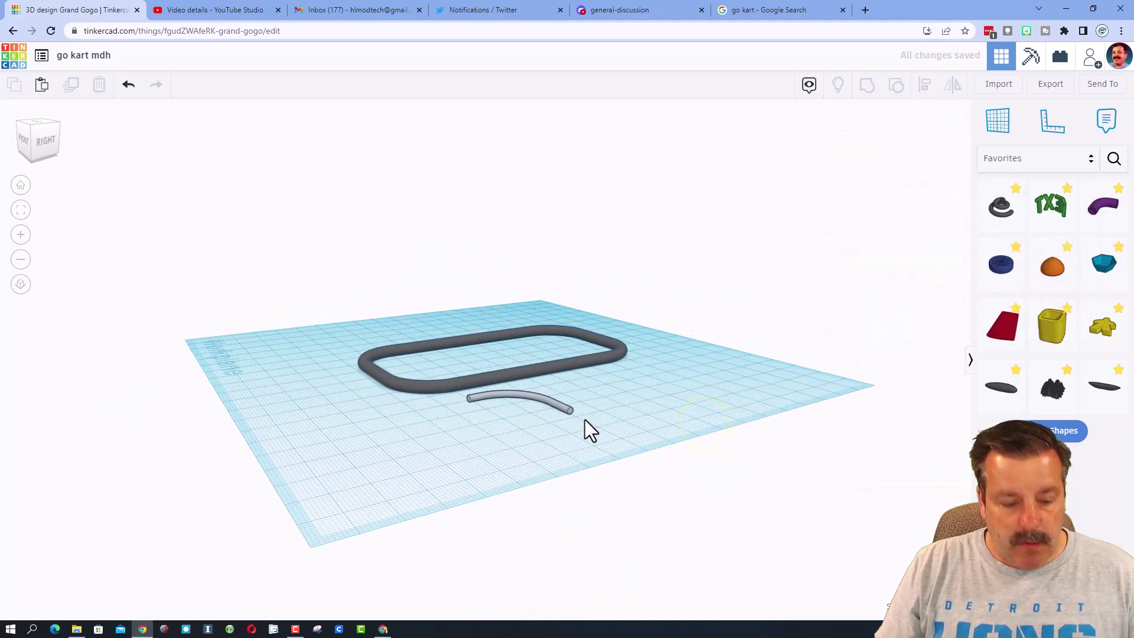
key(w)
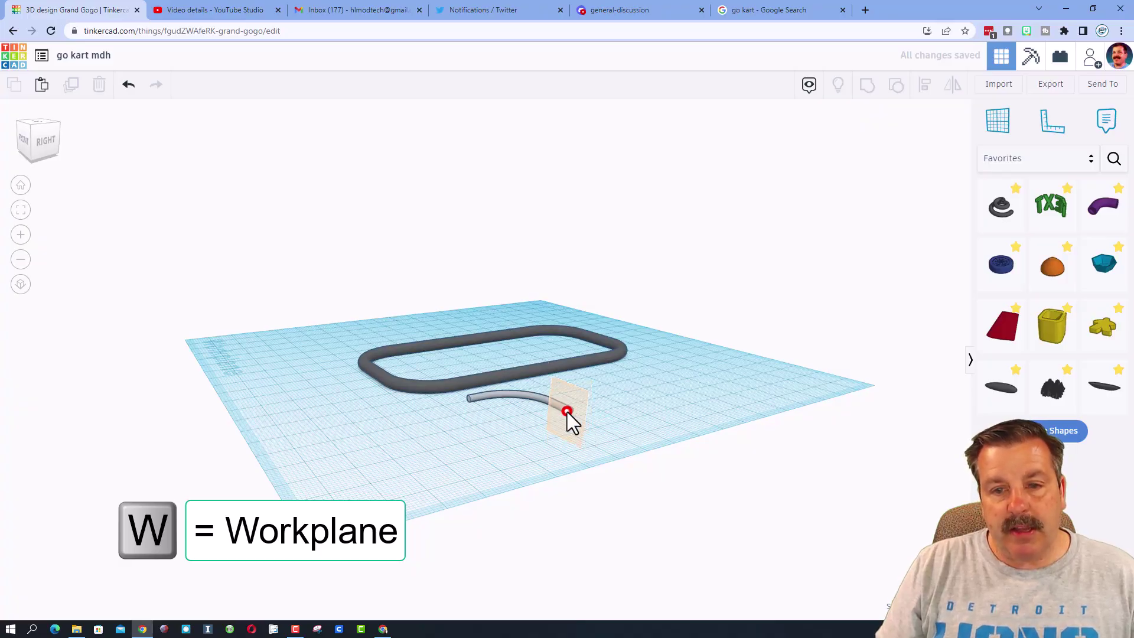
click(568, 412)
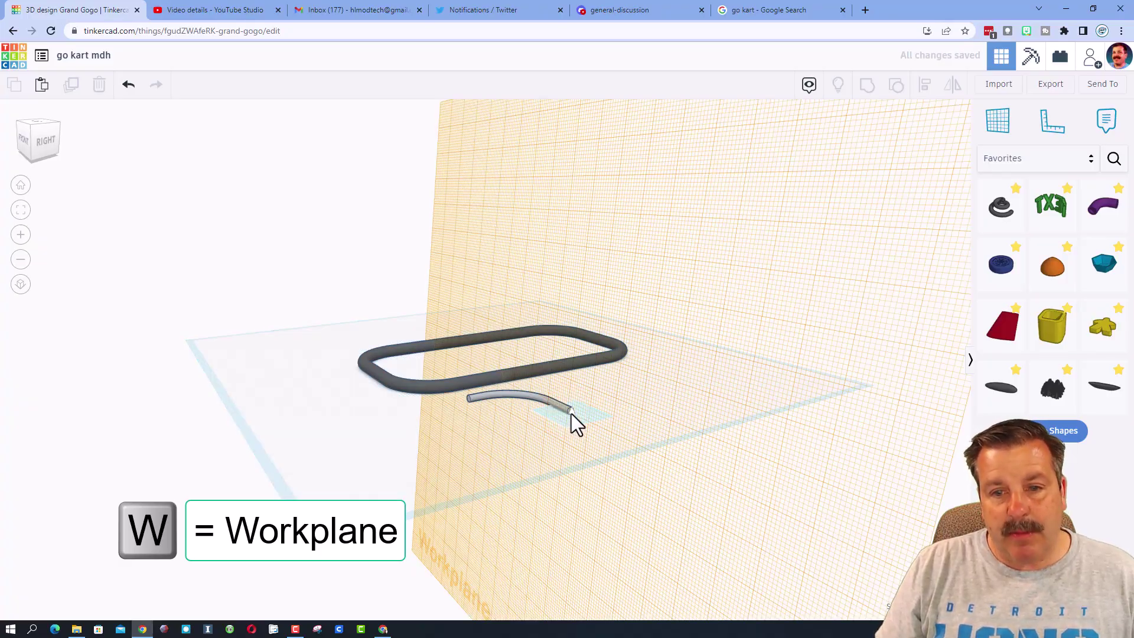
click(570, 412)
key(d)
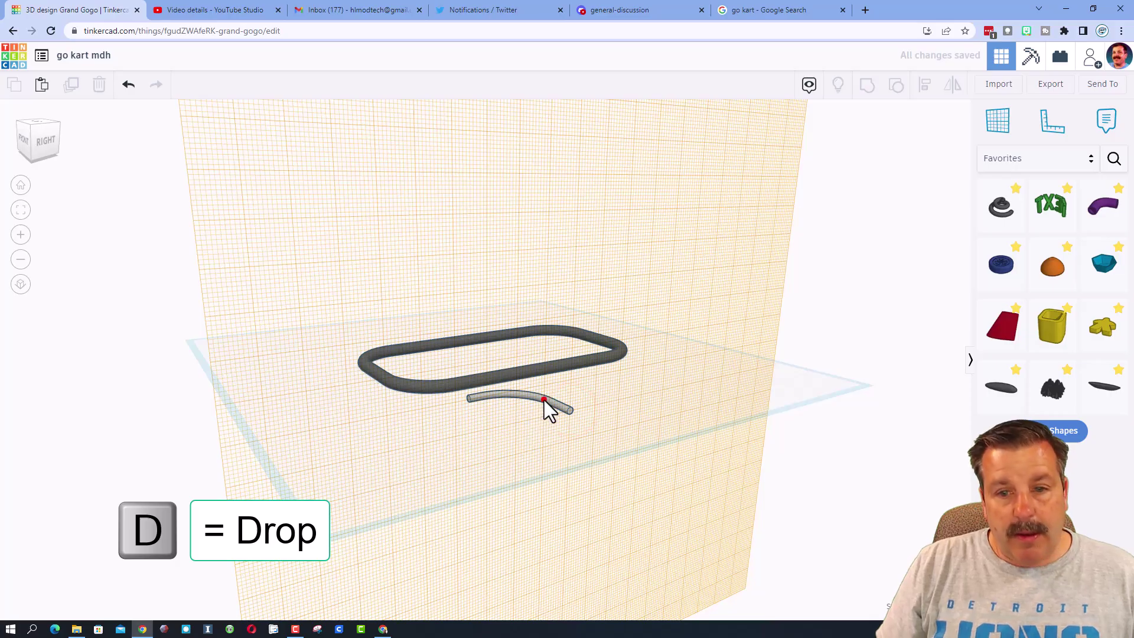
Step: Mirror the duplicate pipe and drop it onto the workplane so it joins the original end to end as an arch
click(544, 402)
drag(544, 400, 611, 417)
click(951, 84)
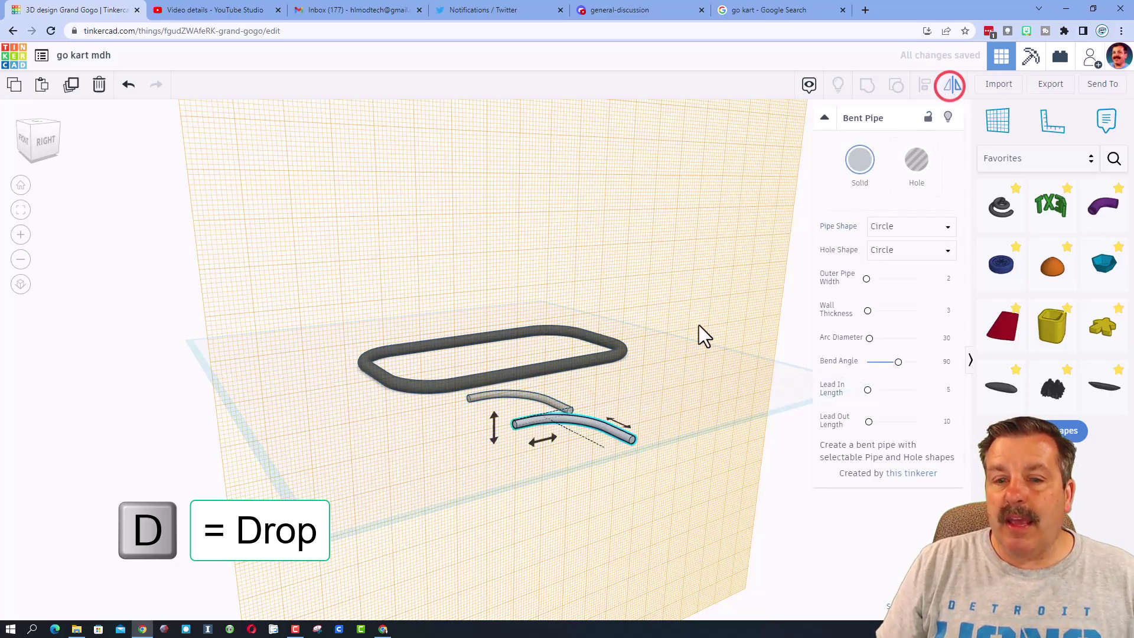
click(624, 423)
click(507, 456)
right_drag(446, 454, 625, 530)
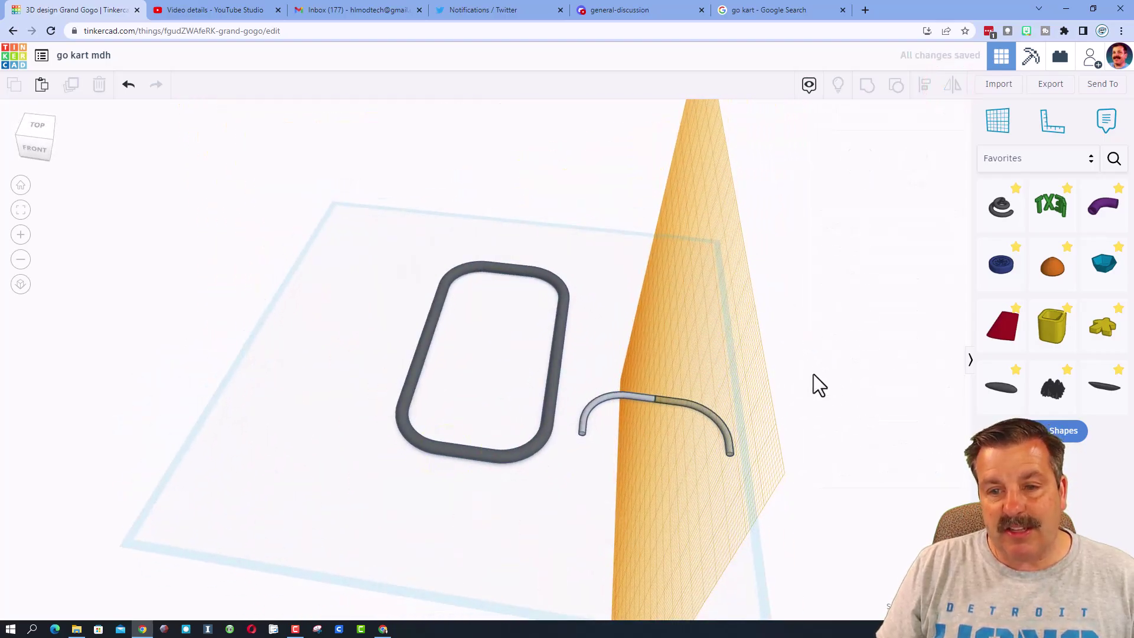
Step: Return the workplane to the base grid and group the two light grey pipes into one arch
click(979, 124)
click(683, 340)
drag(587, 369, 703, 470)
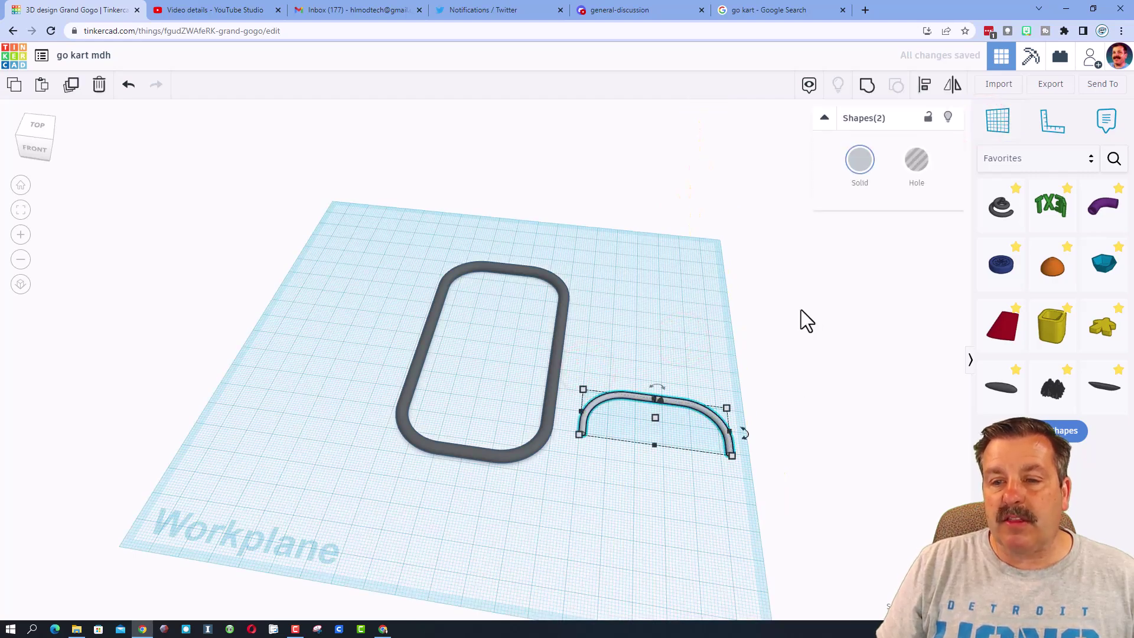
click(867, 86)
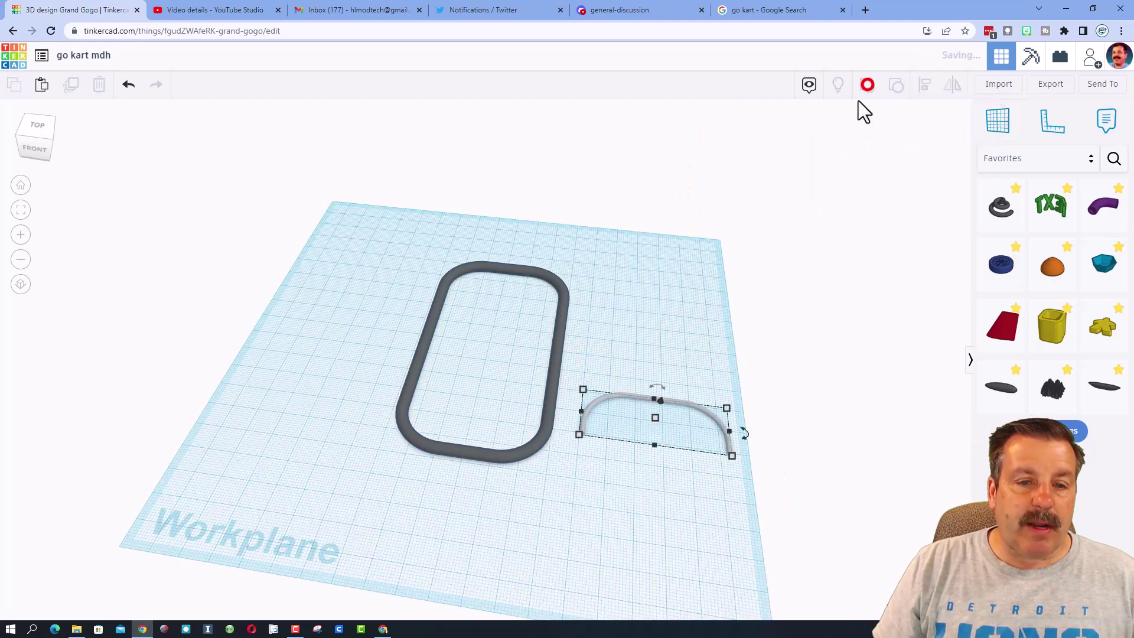
Step: Rotate the light grey arch 90° so it stands upright and drop it onto the base workplane
right_drag(716, 388, 405, 329)
drag(405, 329, 389, 338)
key(d)
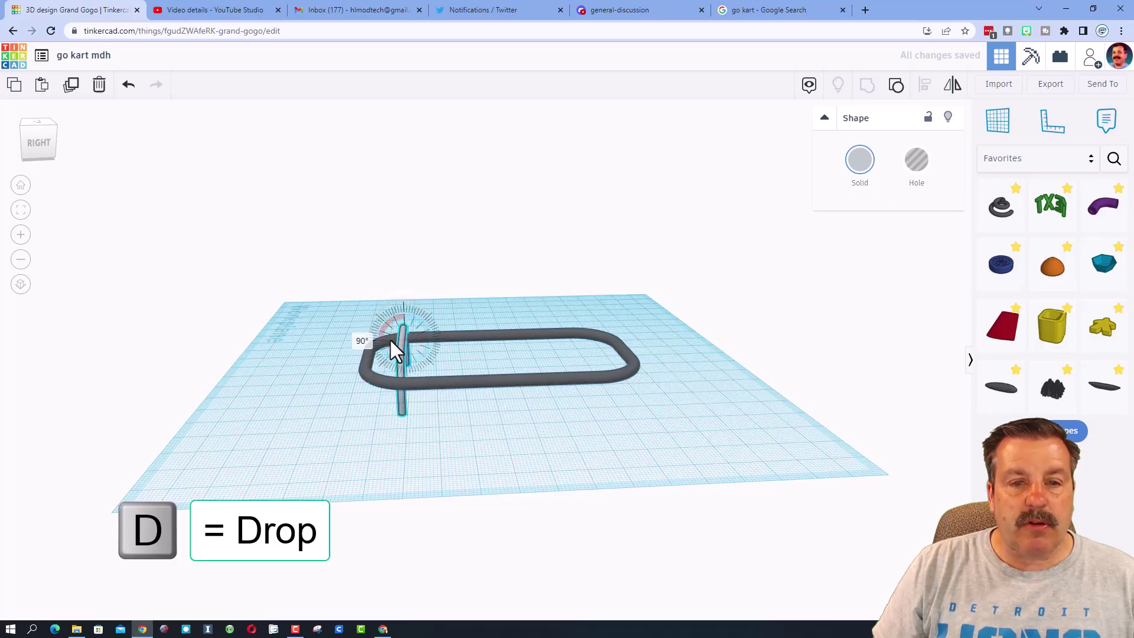
right_drag(265, 393, 457, 399)
key(d)
right_drag(574, 441, 423, 366)
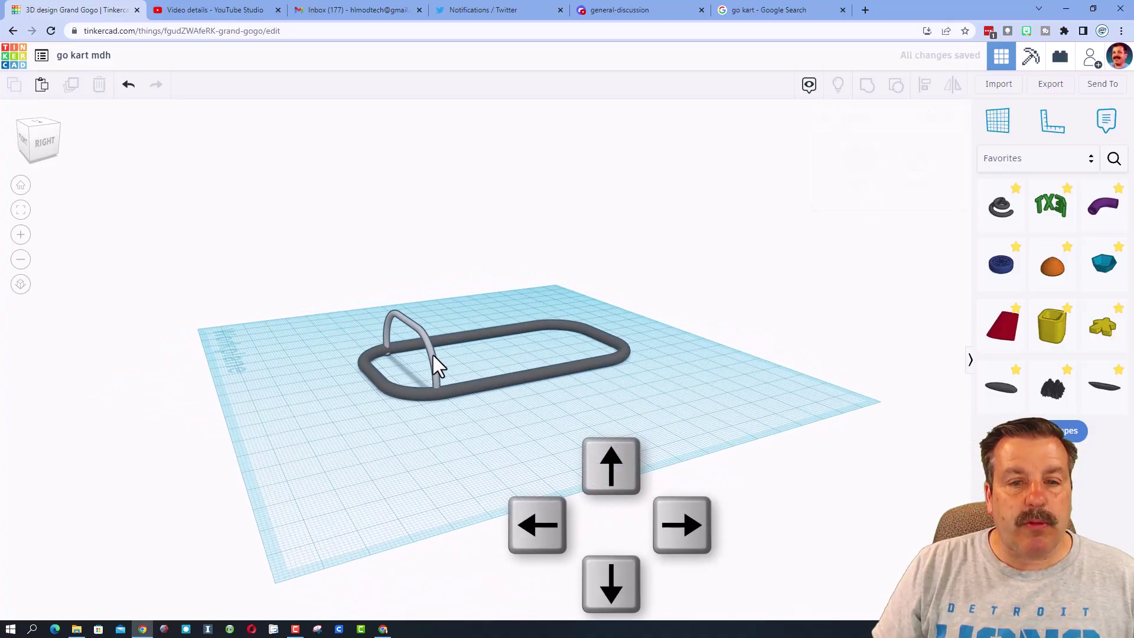
Step: Nudge the upright arch sideways until it lines up with the front end of the dark frame
click(433, 356)
key(Left)
key(Left)
key(Left)
key(Left)
key(Left)
key(Left)
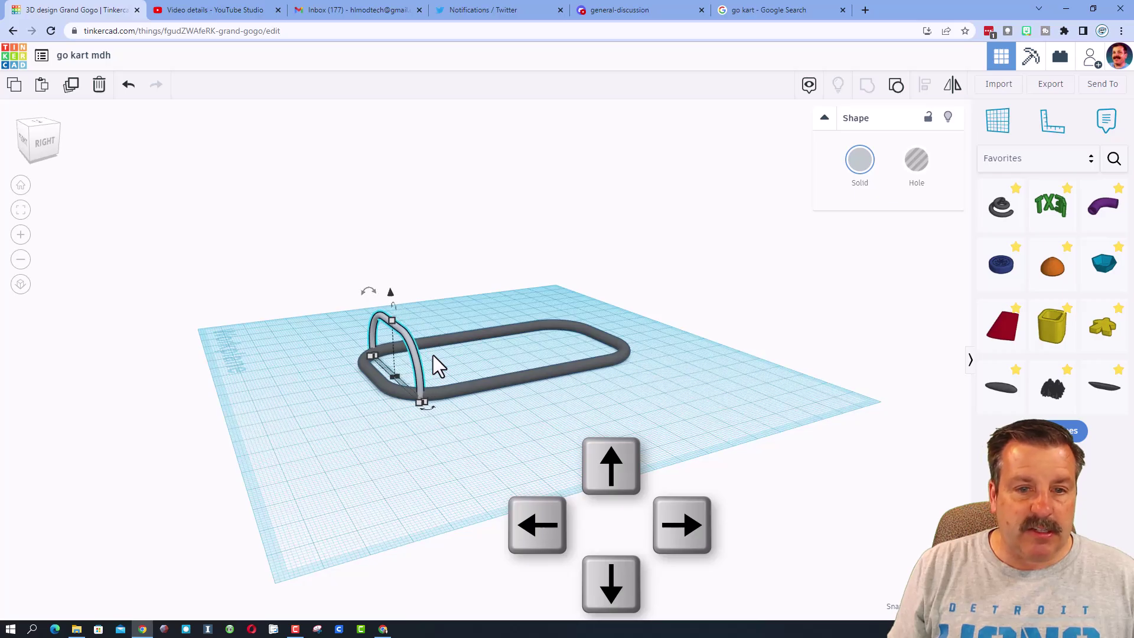
key(Left)
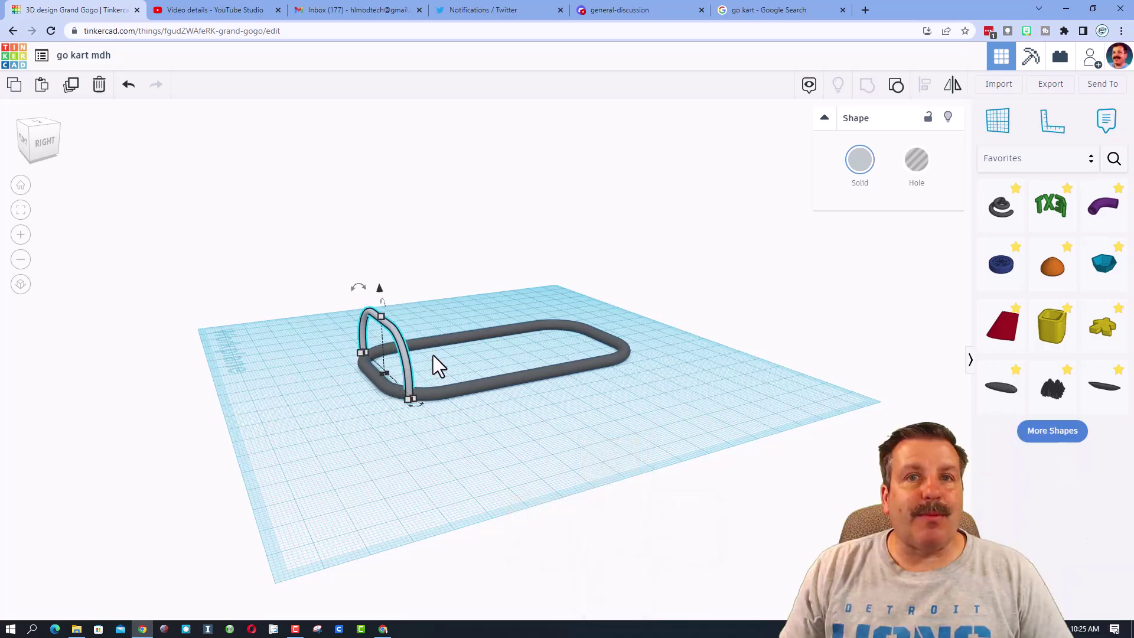
Step: Narrow the arch from both sides and reposition it so its legs rest on the frame's front corners
right_drag(350, 437, 618, 430)
scroll(618, 430, up, 2)
right_drag(765, 428, 611, 511)
drag(601, 500, 574, 507)
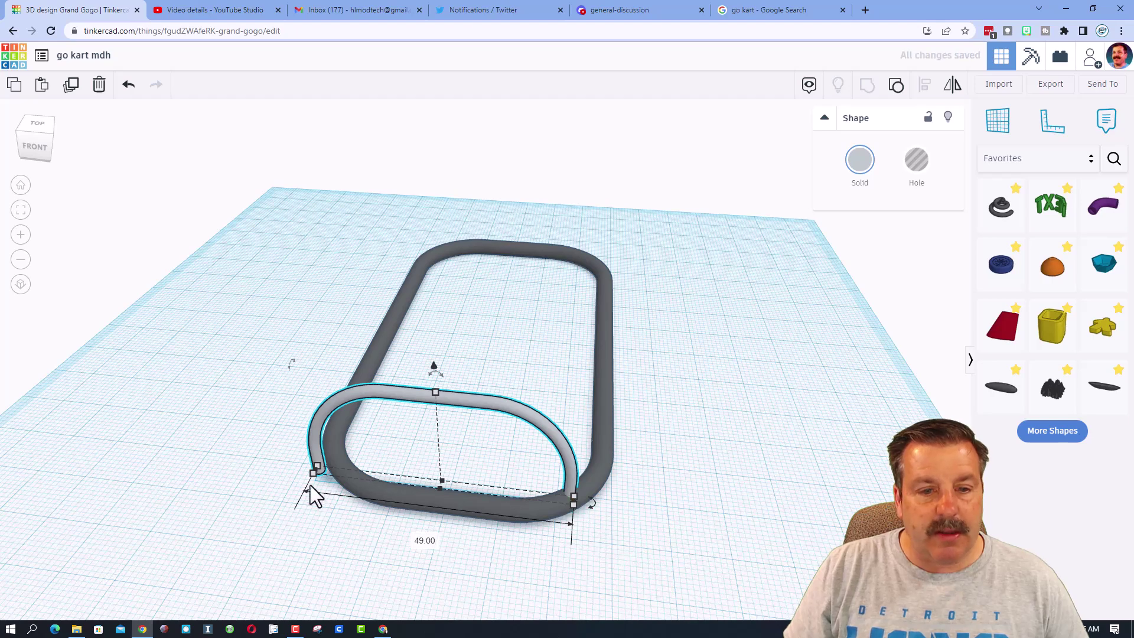
drag(317, 473, 334, 474)
drag(447, 393, 455, 416)
Step: Duplicate the front arch and move the copy in large nudges along the frame to its rear end
right_drag(683, 447, 487, 413)
key(ctrl+d)
click(445, 405)
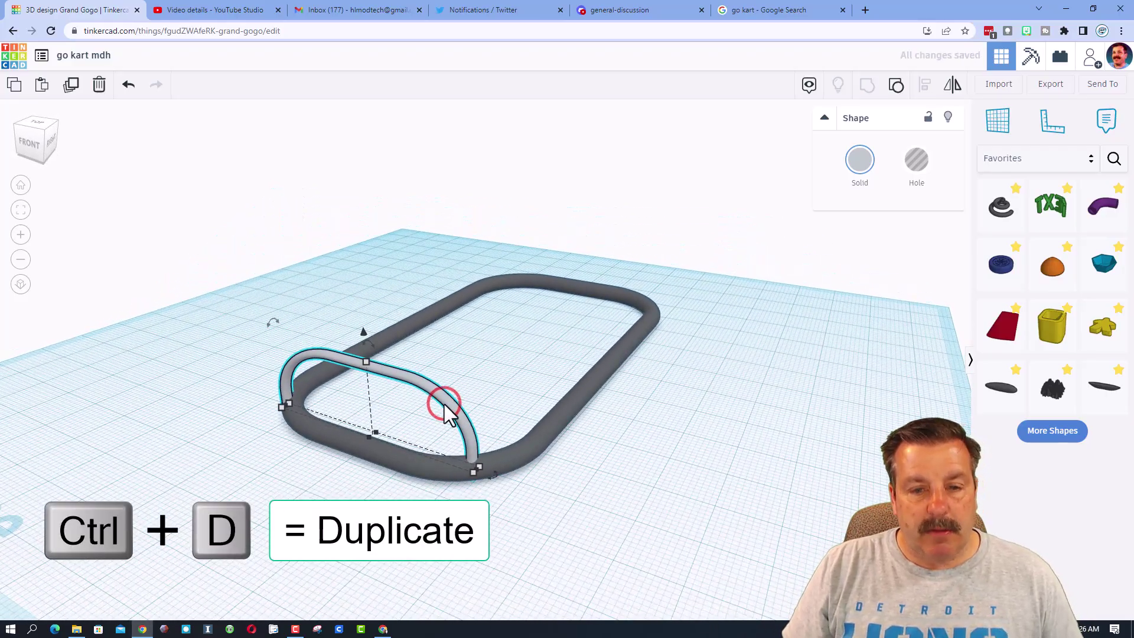
click(444, 405)
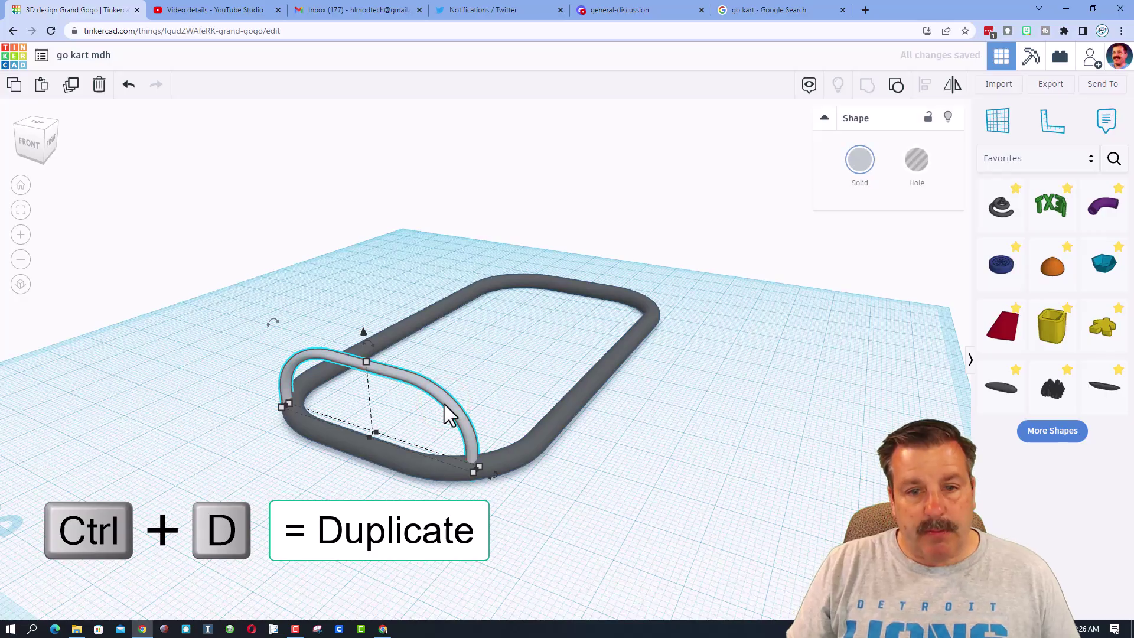
key(shift+Left)
key(shift+Left)
key(shift+Left)
key(shift+Left)
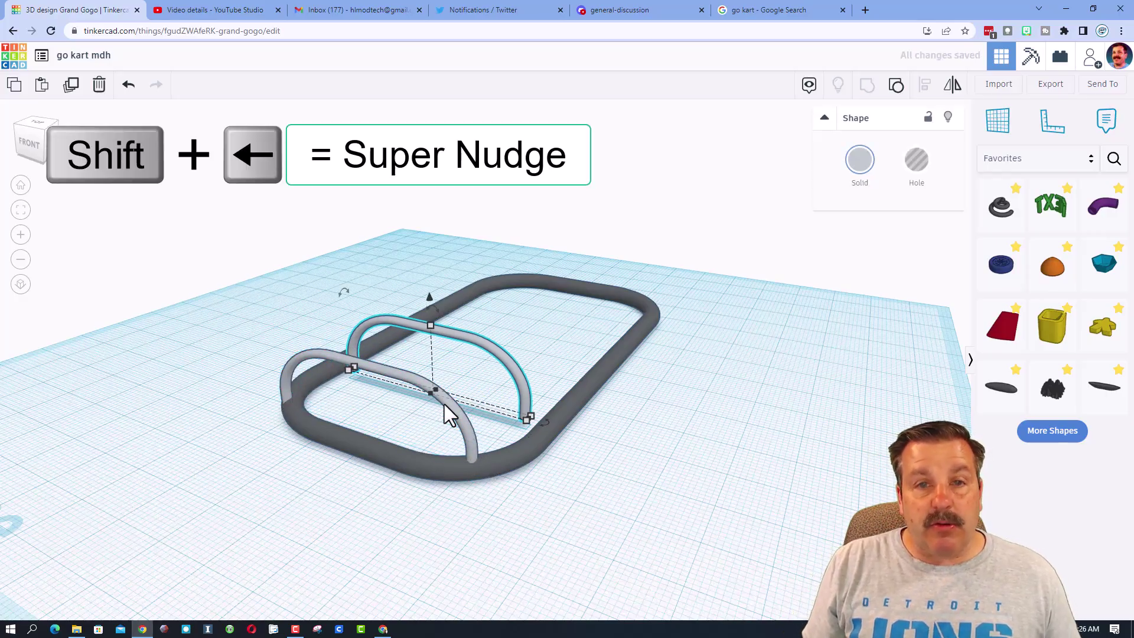
key(shift+Left)
key(shift+Left)
key(shift+Left)
key(shift+Left)
key(shift+Left)
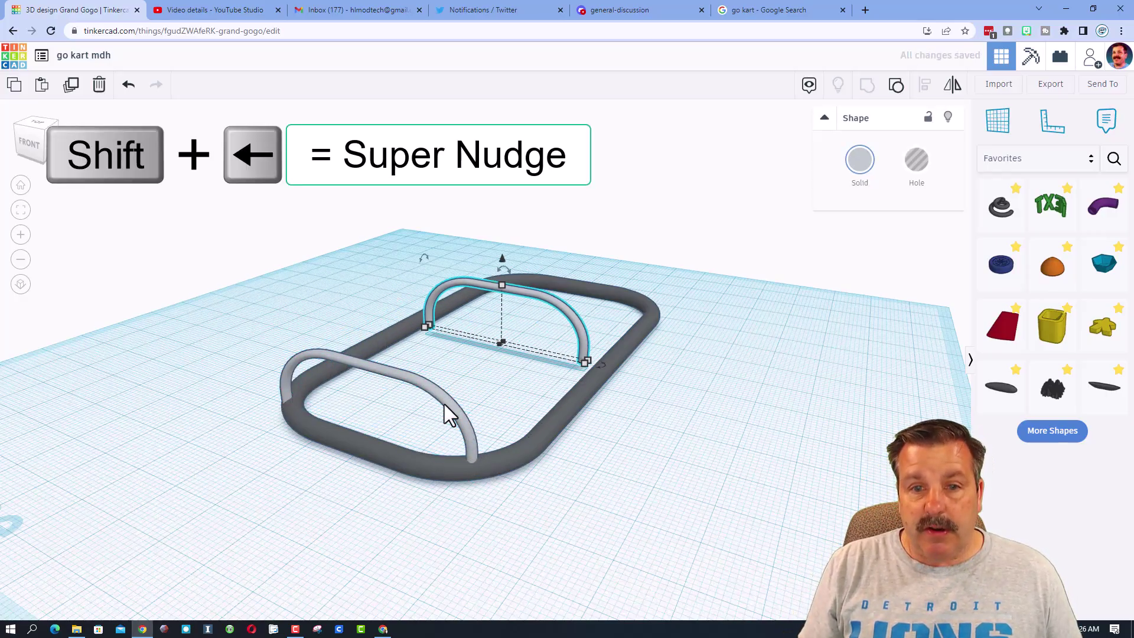
Step: Narrow the rear arch from one side so that leg lands on the frame's rear tube
right_drag(551, 423, 394, 498)
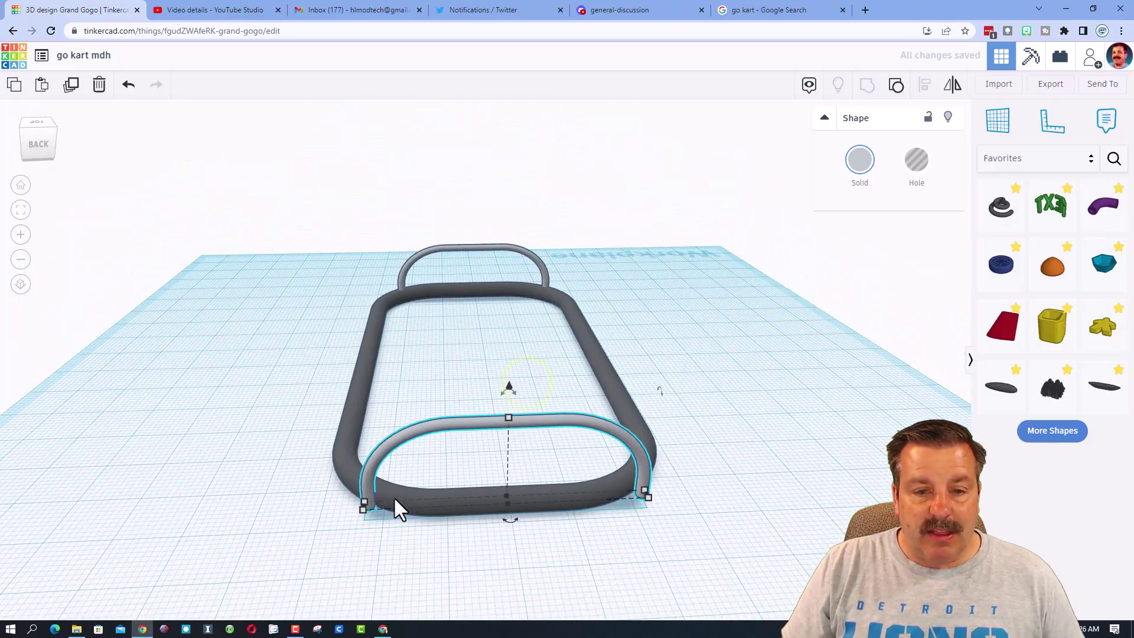
drag(364, 505, 533, 518)
key(ctrl+z)
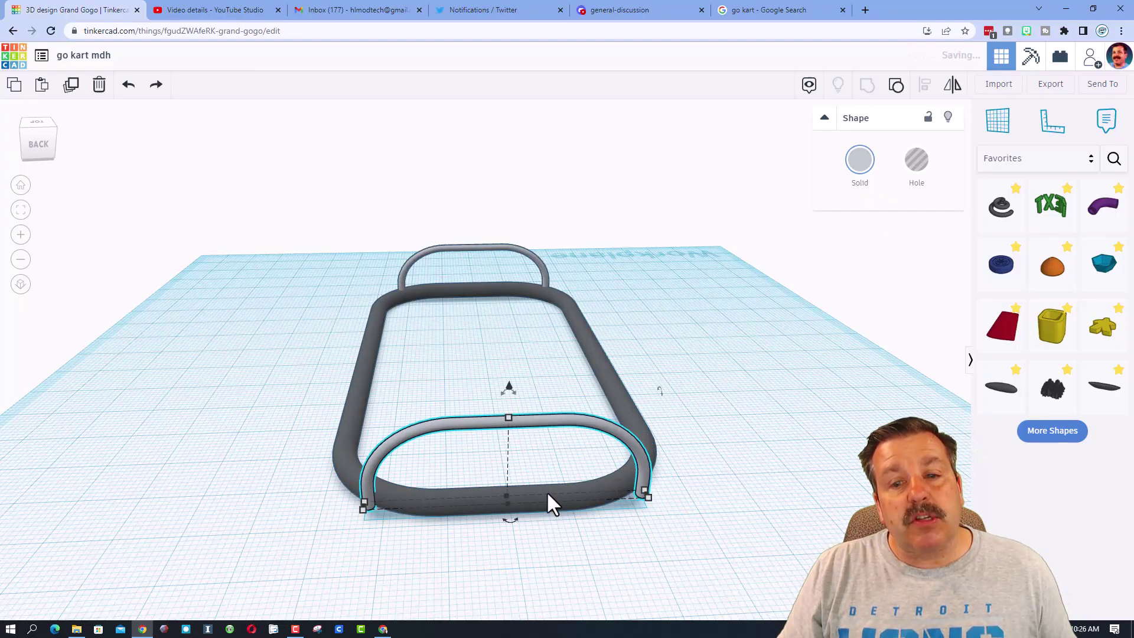
right_drag(349, 496, 368, 548)
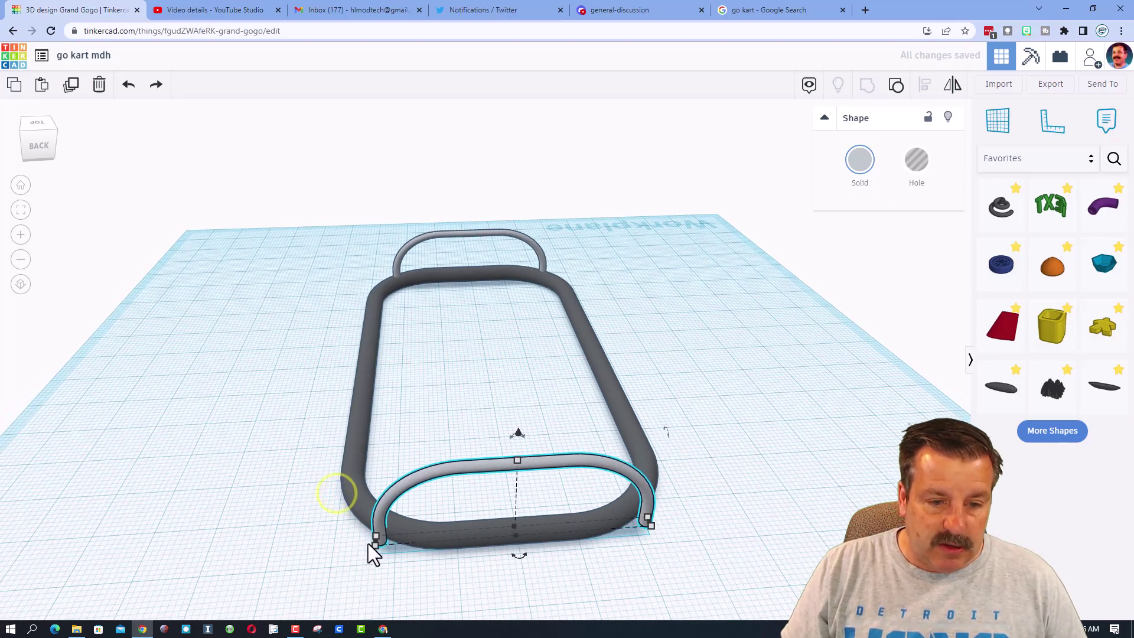
drag(376, 542, 416, 522)
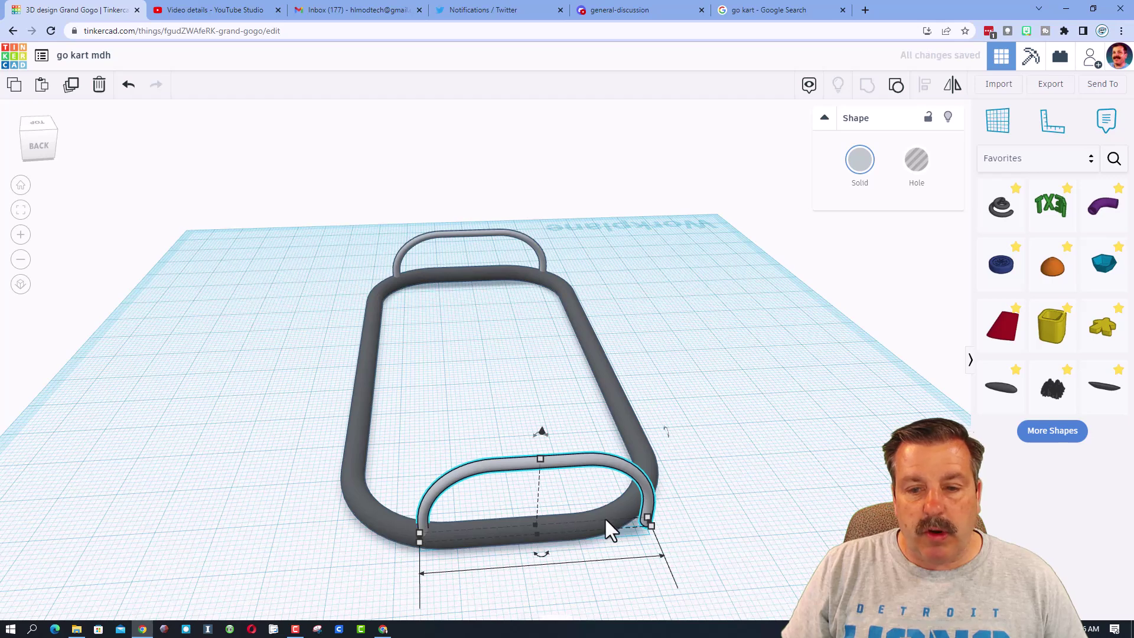
Step: Narrow the rear arch from its other side to fit on the rear tube and stretch it upward into a tall roll bar
drag(647, 518, 579, 526)
key(ctrl+z)
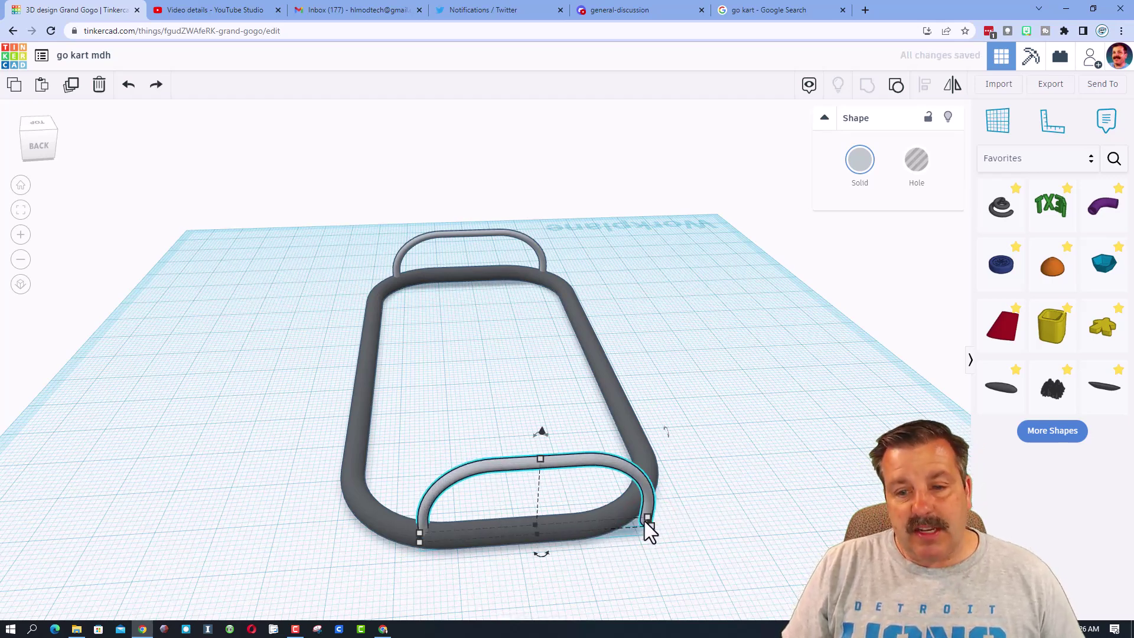
scroll(656, 526, up, 3)
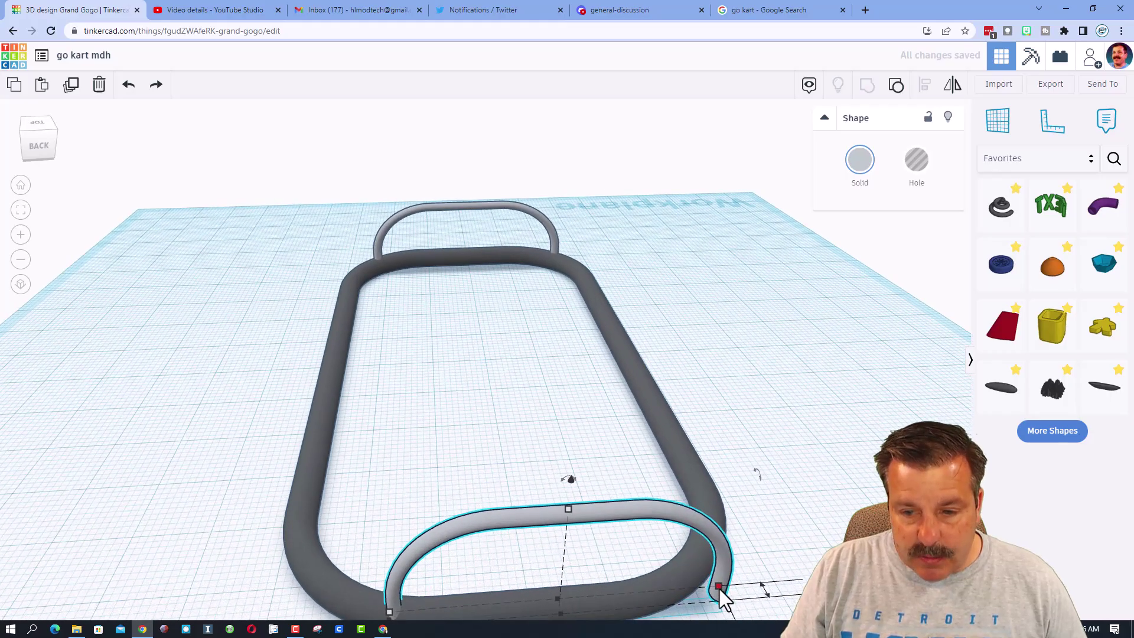
drag(719, 589, 617, 592)
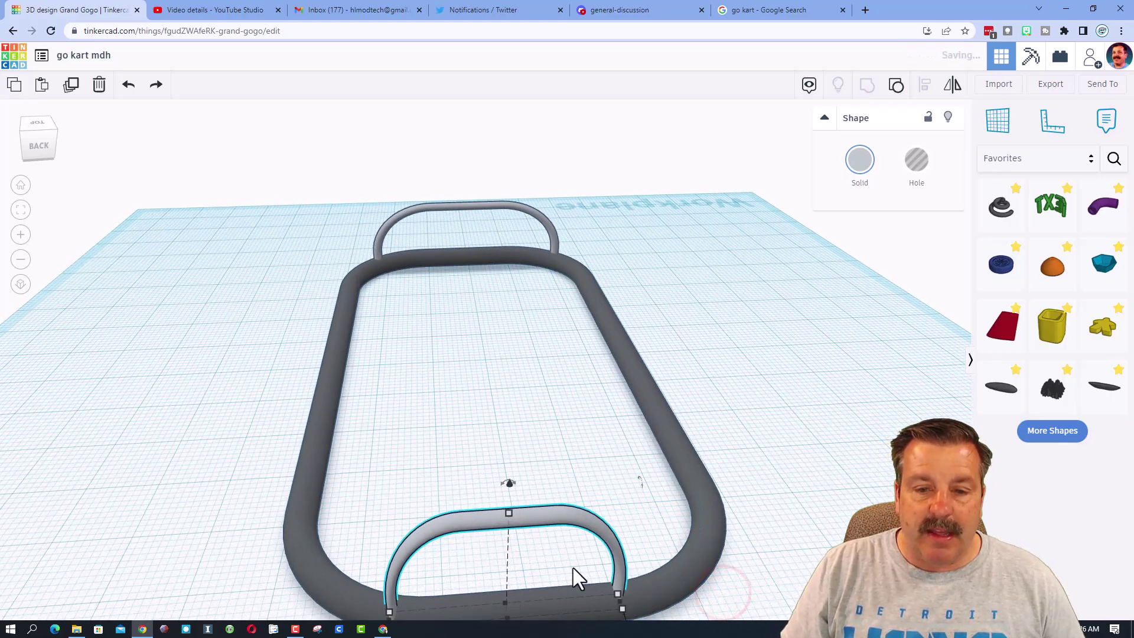
drag(509, 513, 516, 349)
right_drag(516, 348, 734, 303)
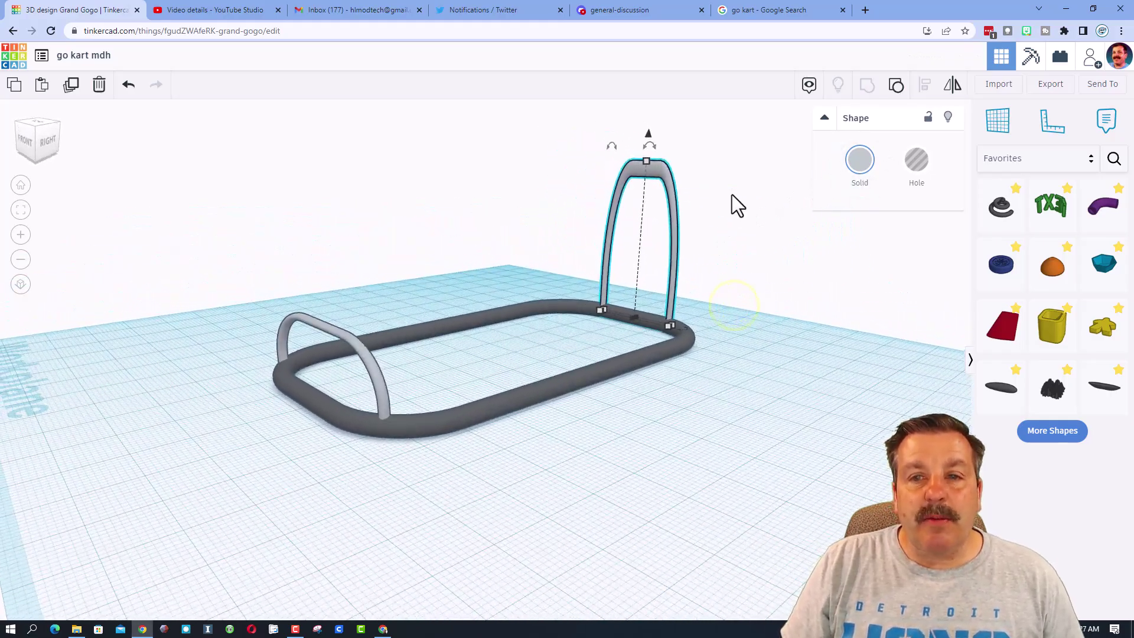
Step: Select the frame and both arches and align them to a common centre across the kart's width
right_drag(590, 332, 609, 410)
scroll(609, 409, down, 2)
drag(264, 166, 644, 444)
click(924, 83)
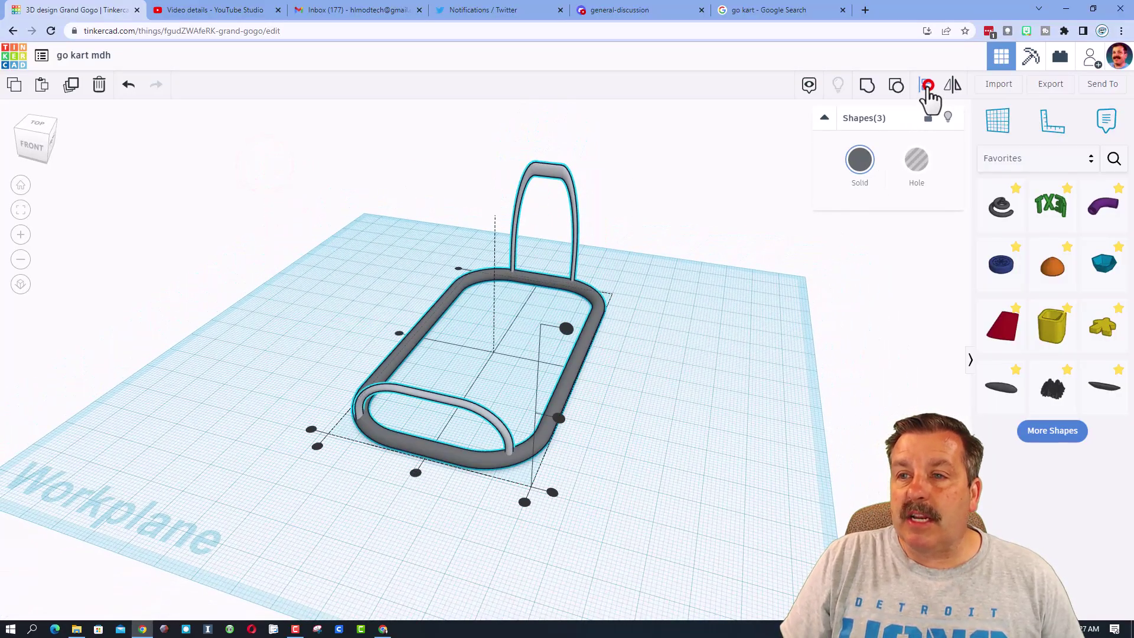
click(444, 451)
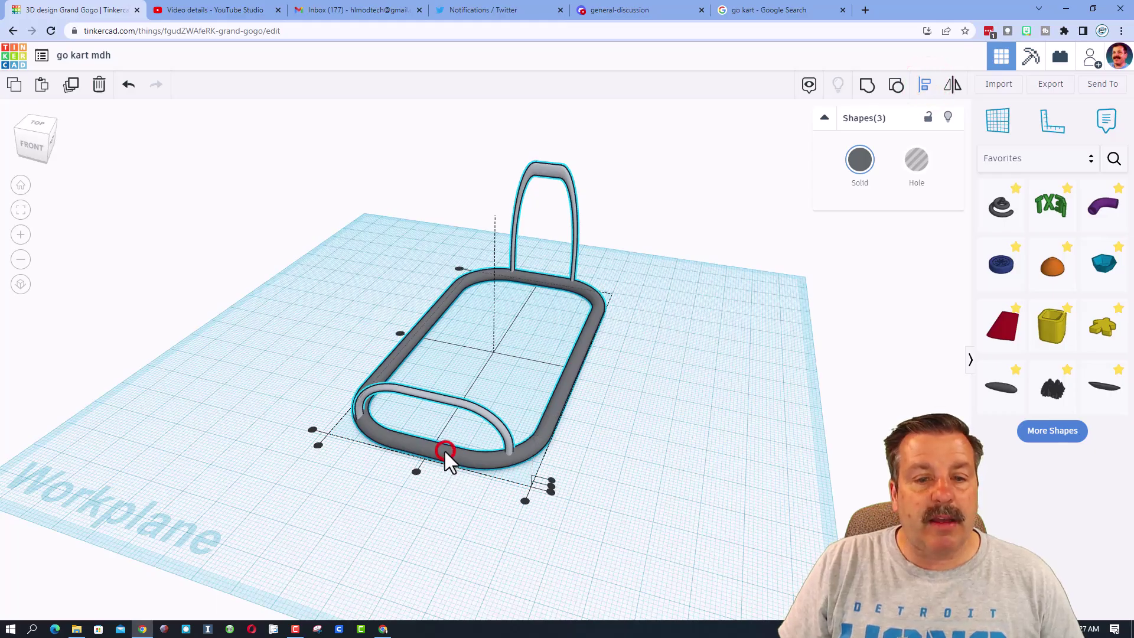
click(417, 471)
click(590, 452)
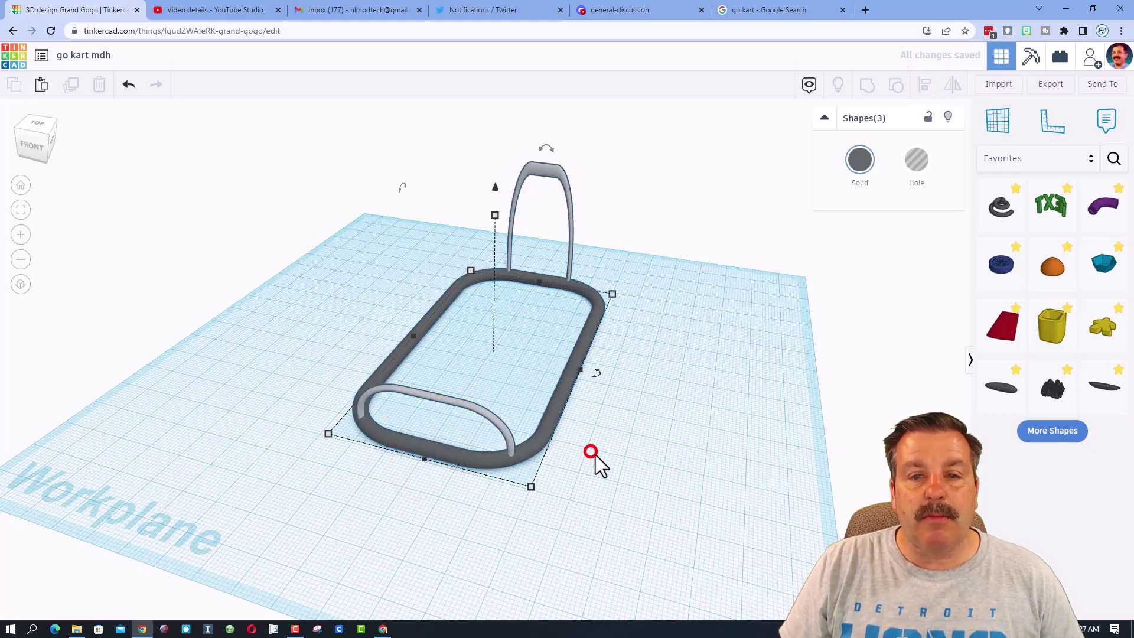
right_drag(661, 490, 678, 310)
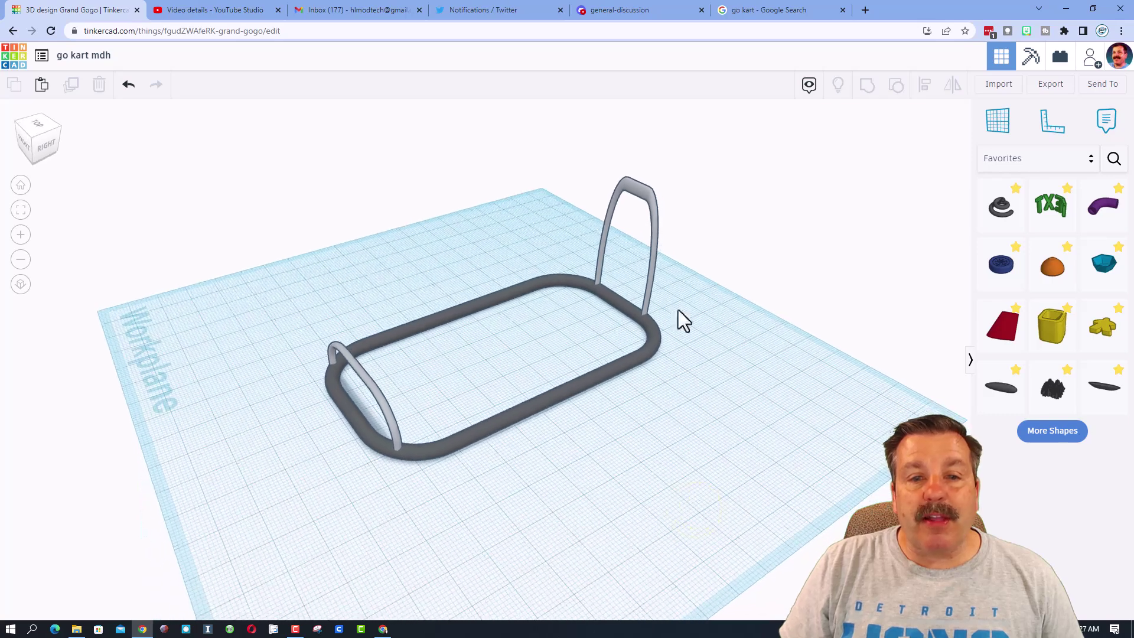
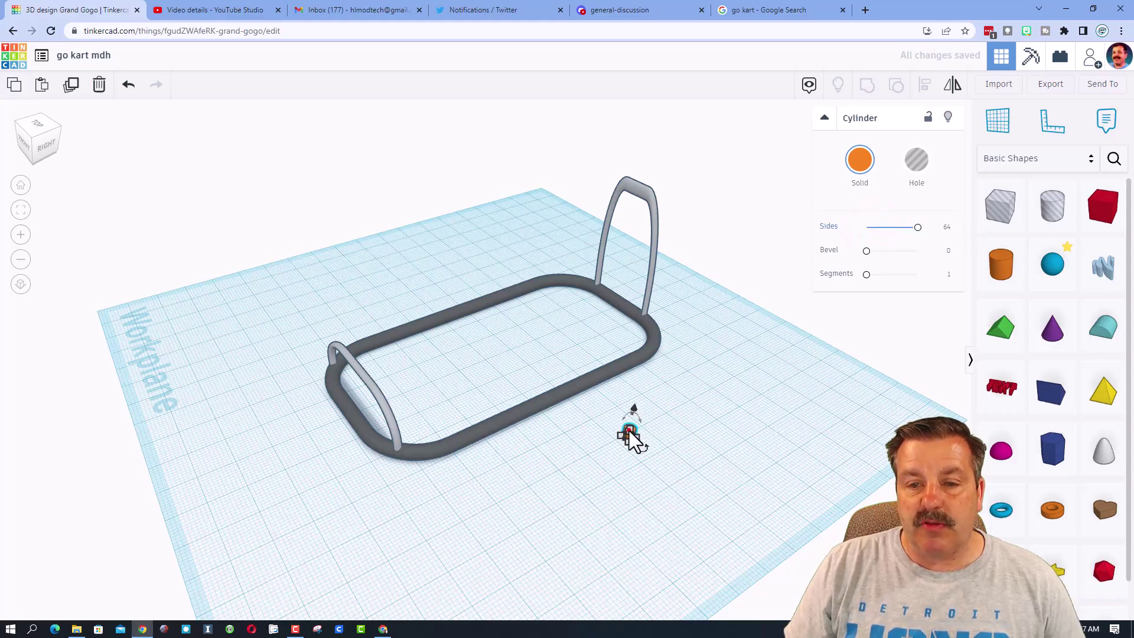
Step: Stretch the small orange cylinder into a long thin rod and rotate it to lie horizontally across the kart's width
drag(631, 437, 663, 240)
right_drag(570, 454, 745, 437)
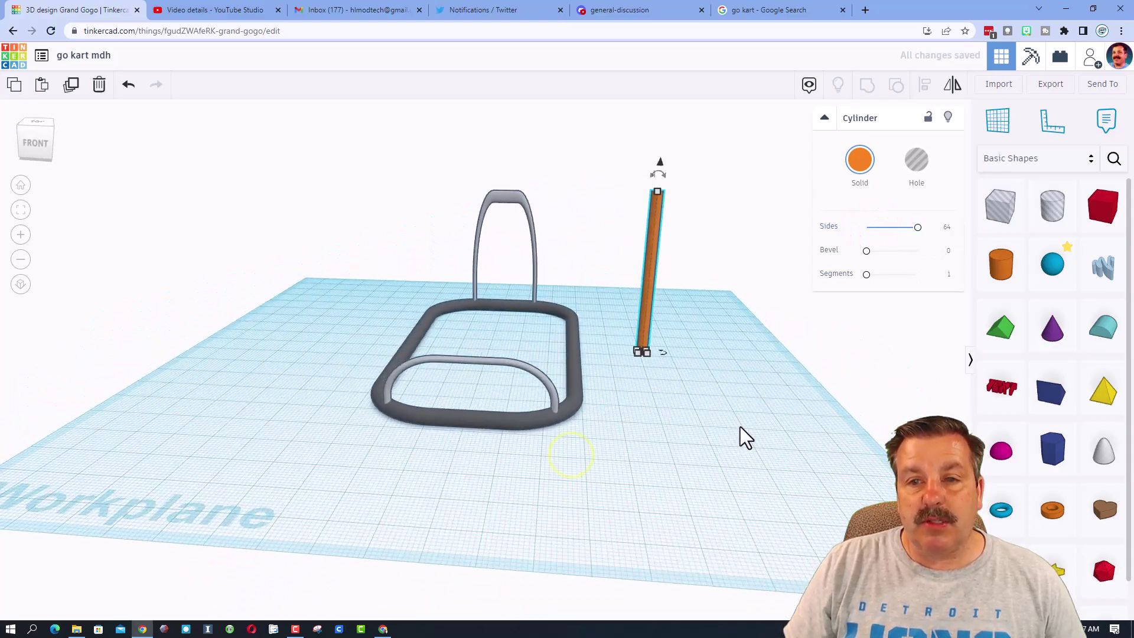
drag(658, 174, 660, 180)
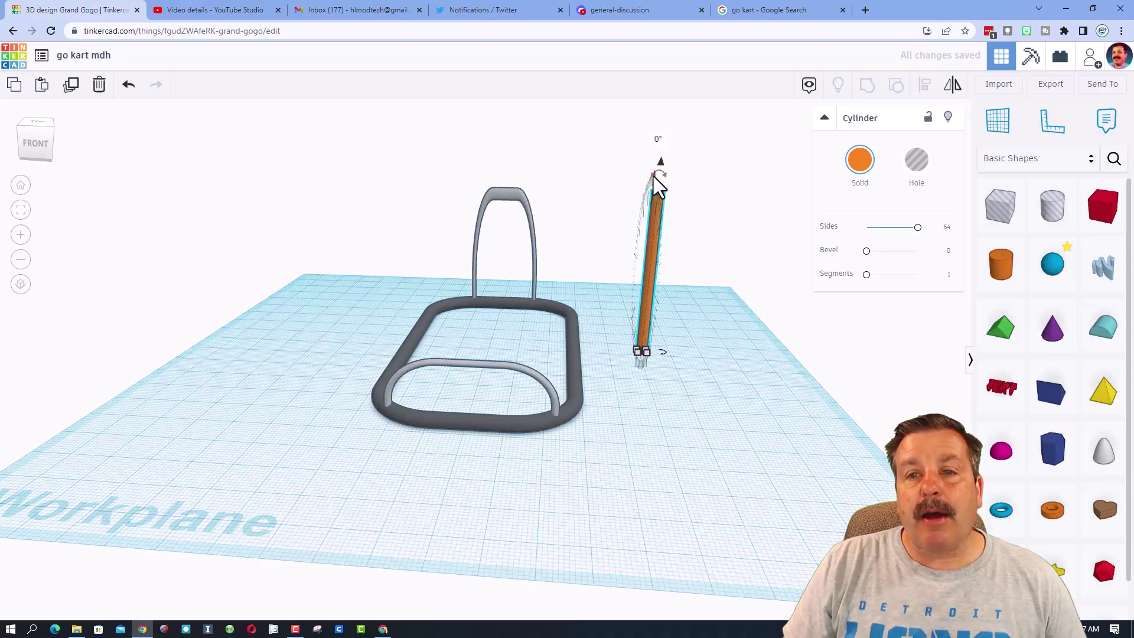
click(51, 128)
drag(685, 230, 713, 370)
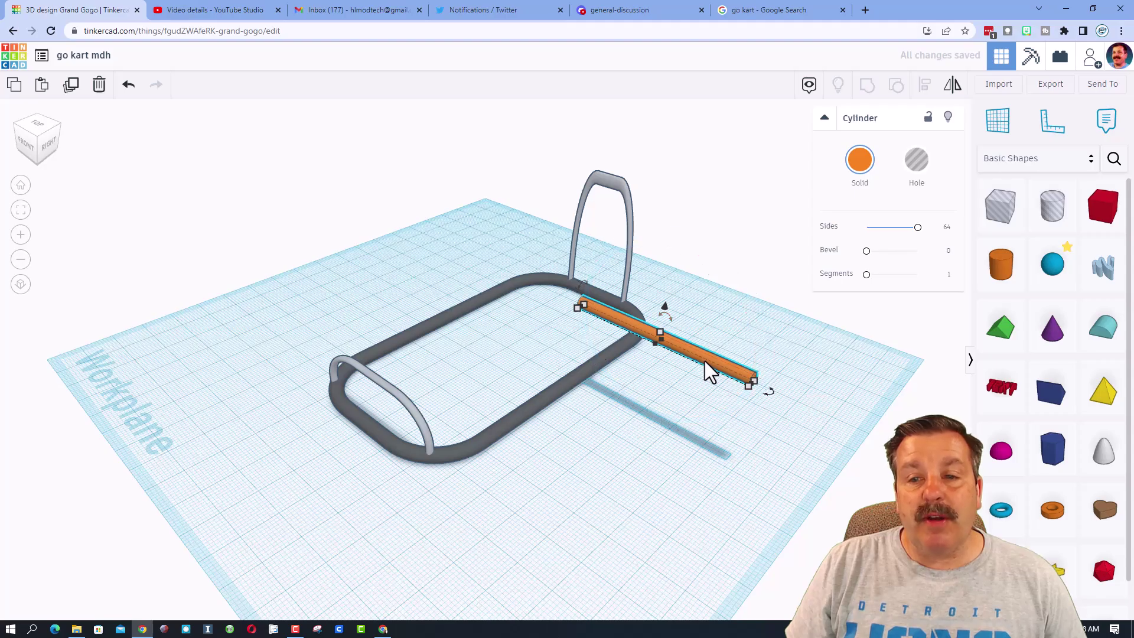
Step: Drop the orange rod onto the workplane and move it inside the frame as a crossbar near the rear
key(d)
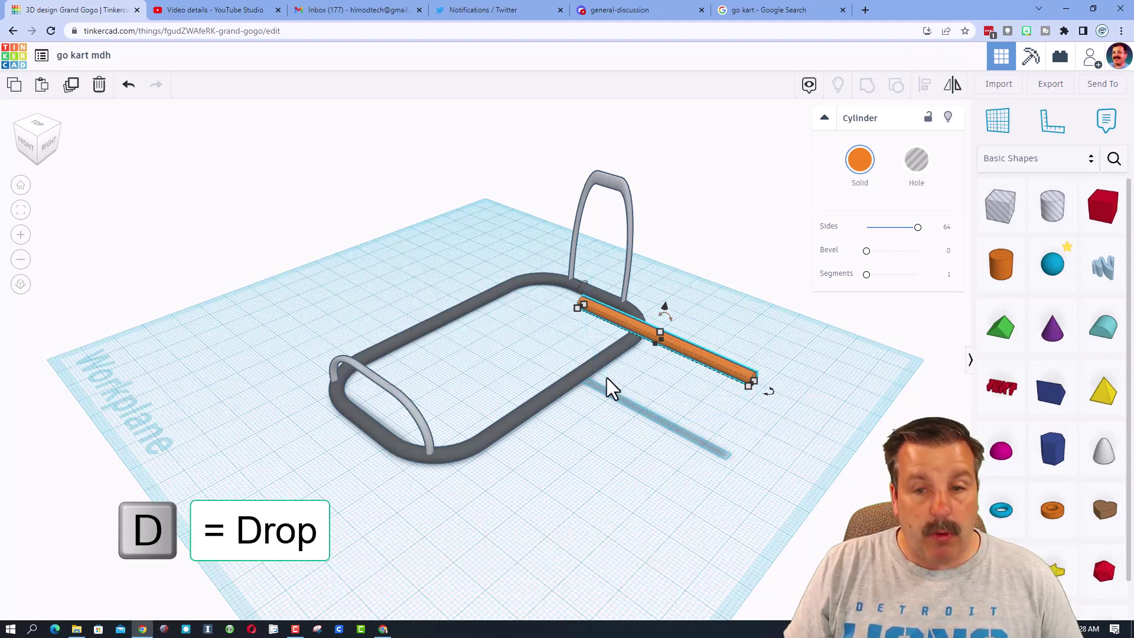
drag(680, 423, 580, 338)
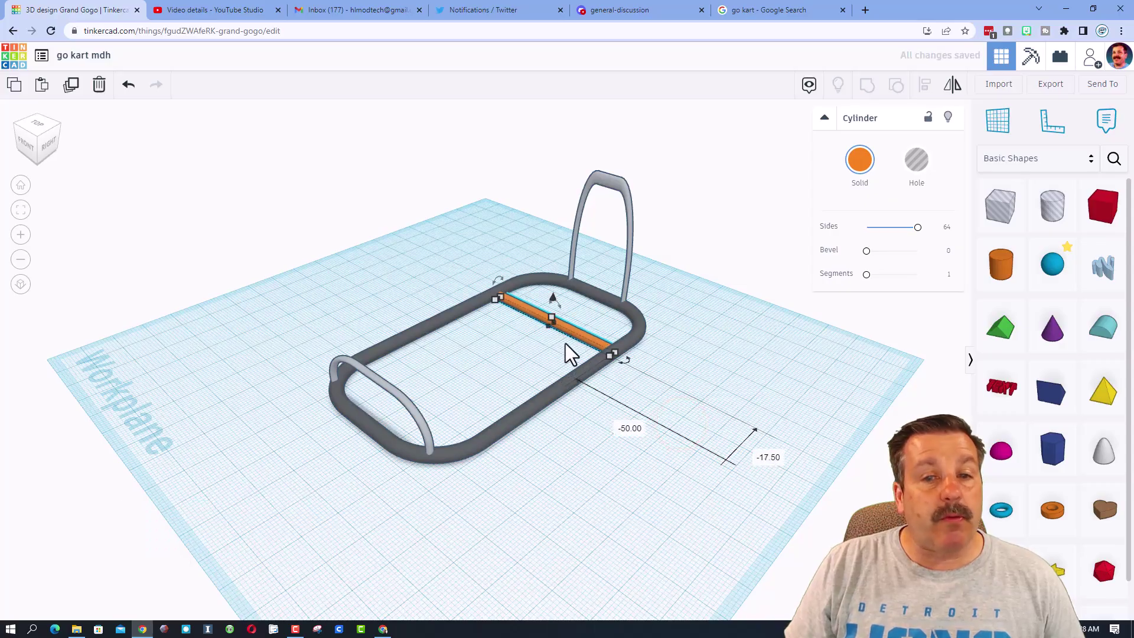
right_drag(455, 370, 638, 384)
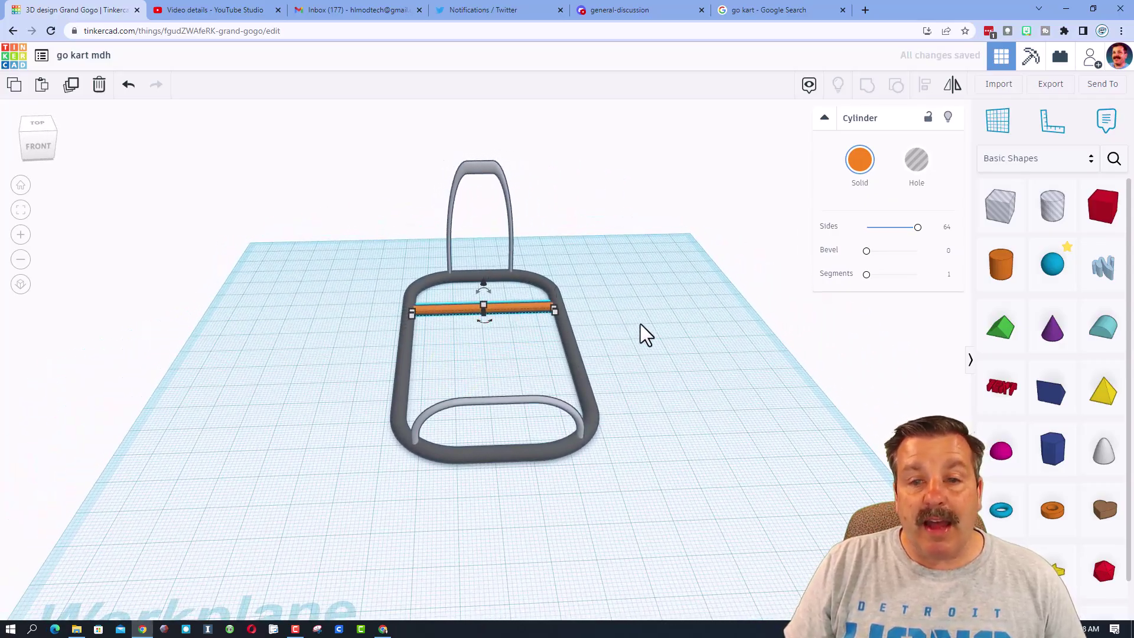
right_drag(609, 327, 475, 339)
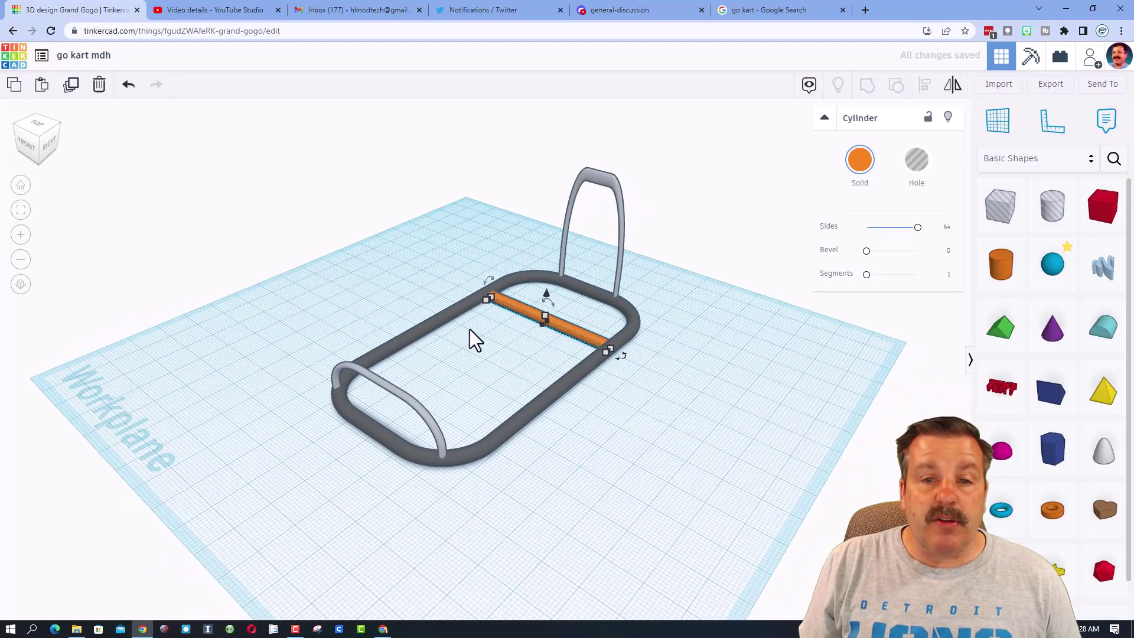
Step: Duplicate the orange crossbar and nudge the copy forward so it spans the frame a short distance ahead of the first
key(ctrl+d)
key(Down)
key(Down)
key(Down)
key(Down)
key(Down)
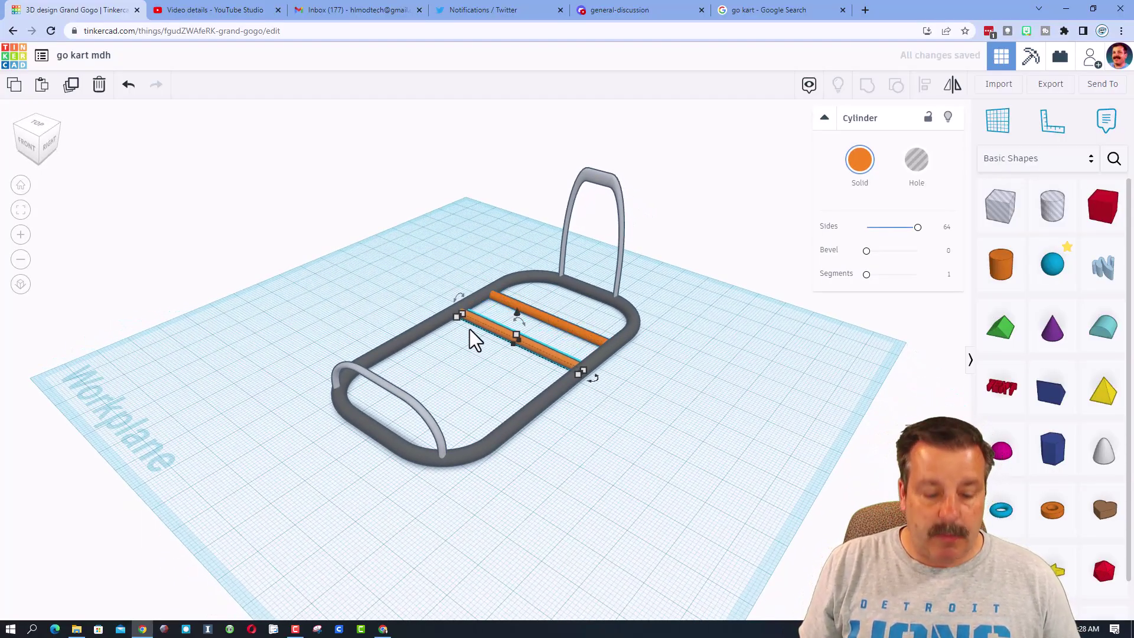
Step: Duplicate the crossbar again, turn the copy lengthwise, and stretch it to 62 mm between the second crossbar and the front tube
key(ctrl+d)
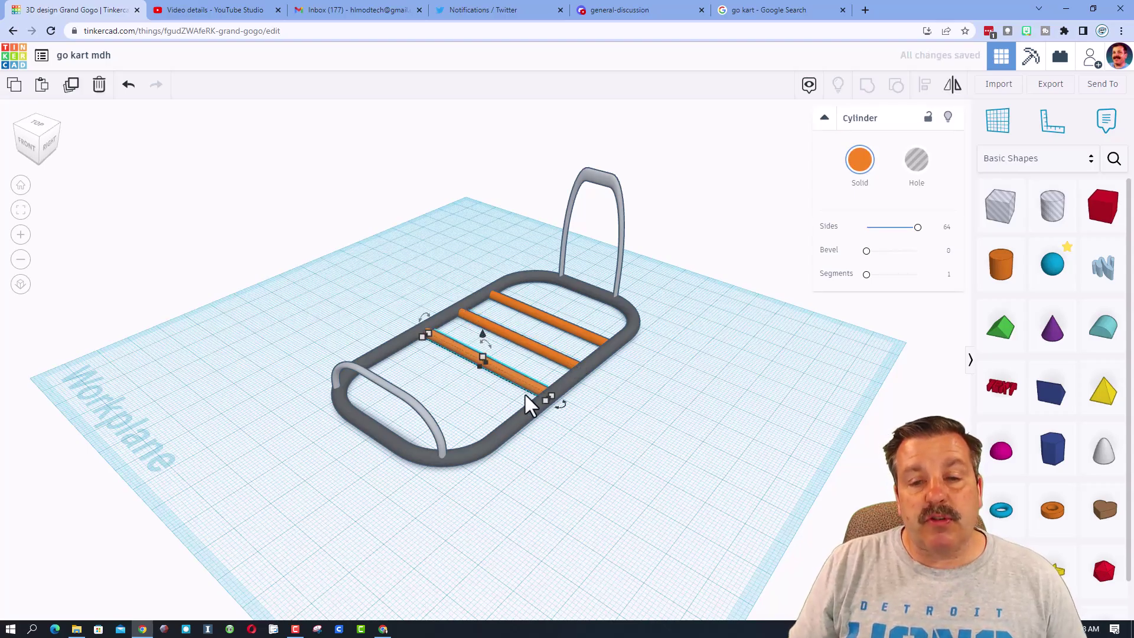
drag(559, 405, 413, 379)
click(471, 399)
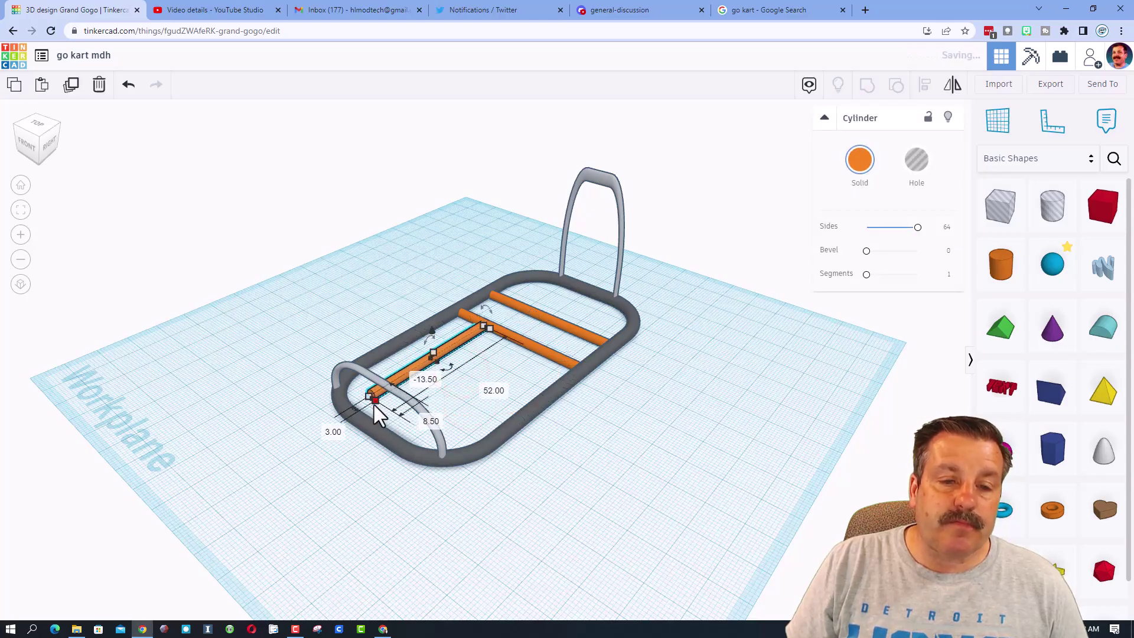
right_drag(301, 446, 418, 456)
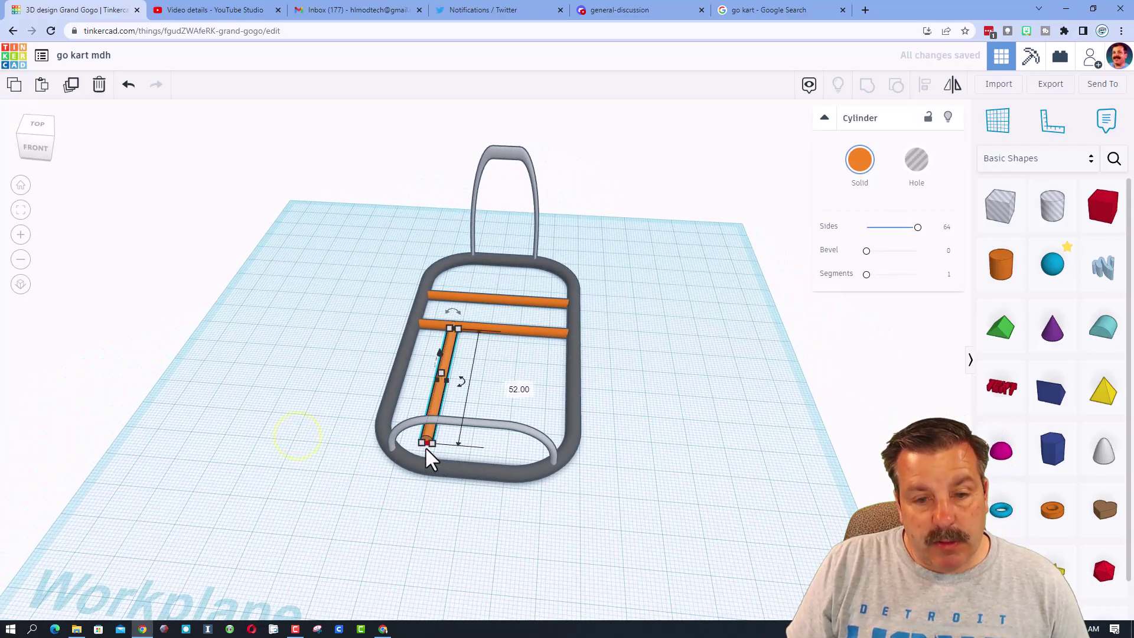
drag(424, 443, 421, 472)
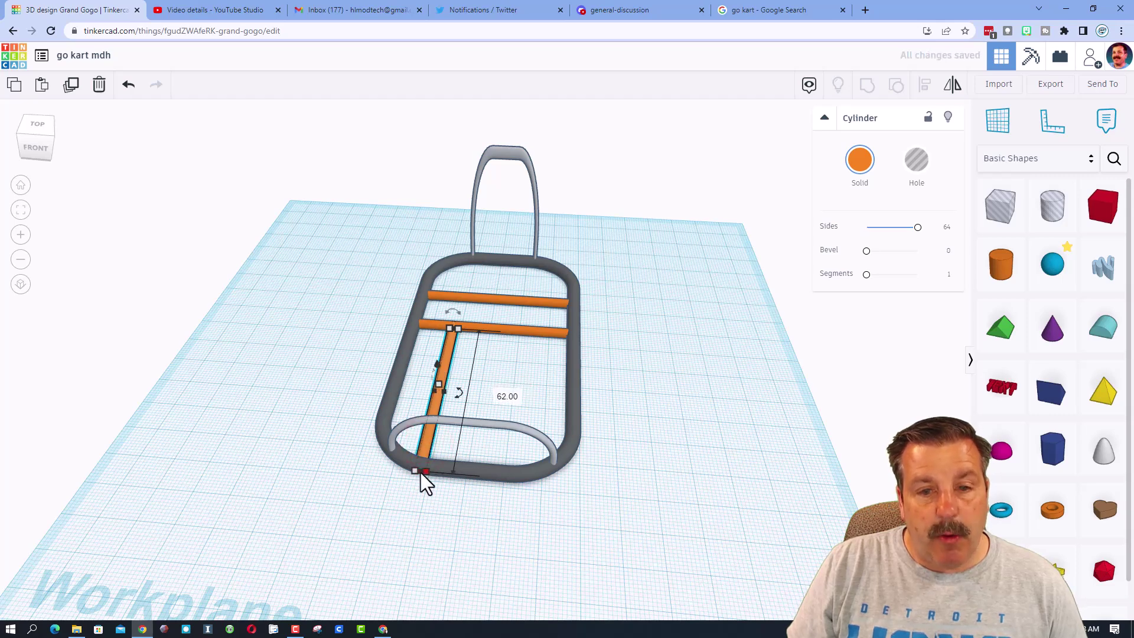
Step: Duplicate the lengthwise orange bar and move the copy in large nudges to the opposite side of the frame
key(ctrl+d)
key(shift+Right)
key(shift+Right)
key(shift+Right)
key(shift+Right)
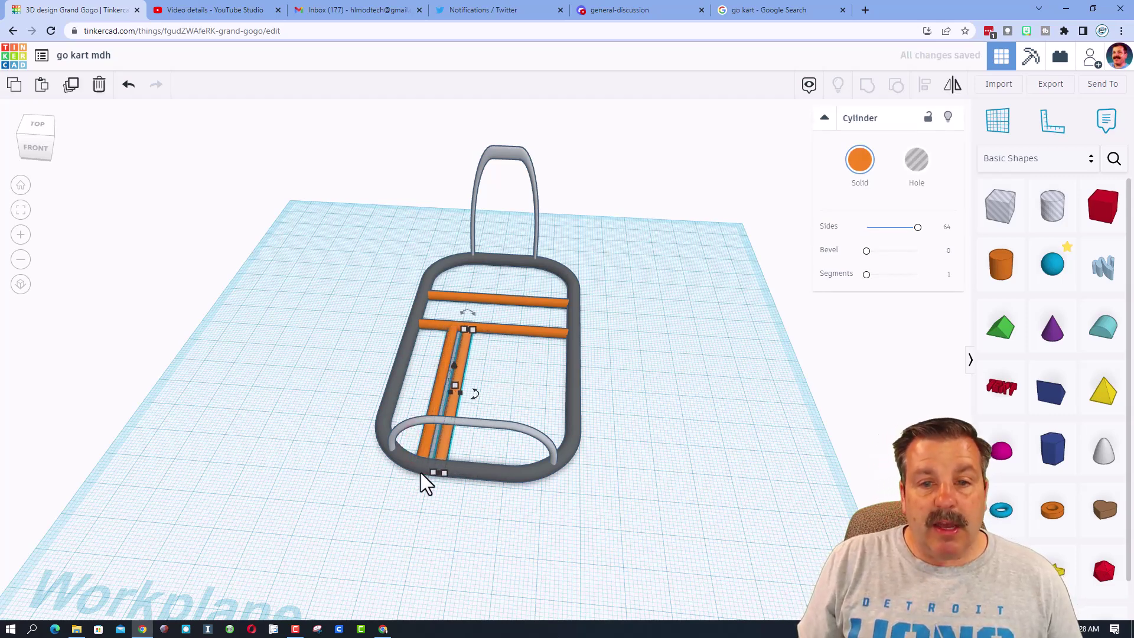
key(shift+Right)
key(shift+Right)
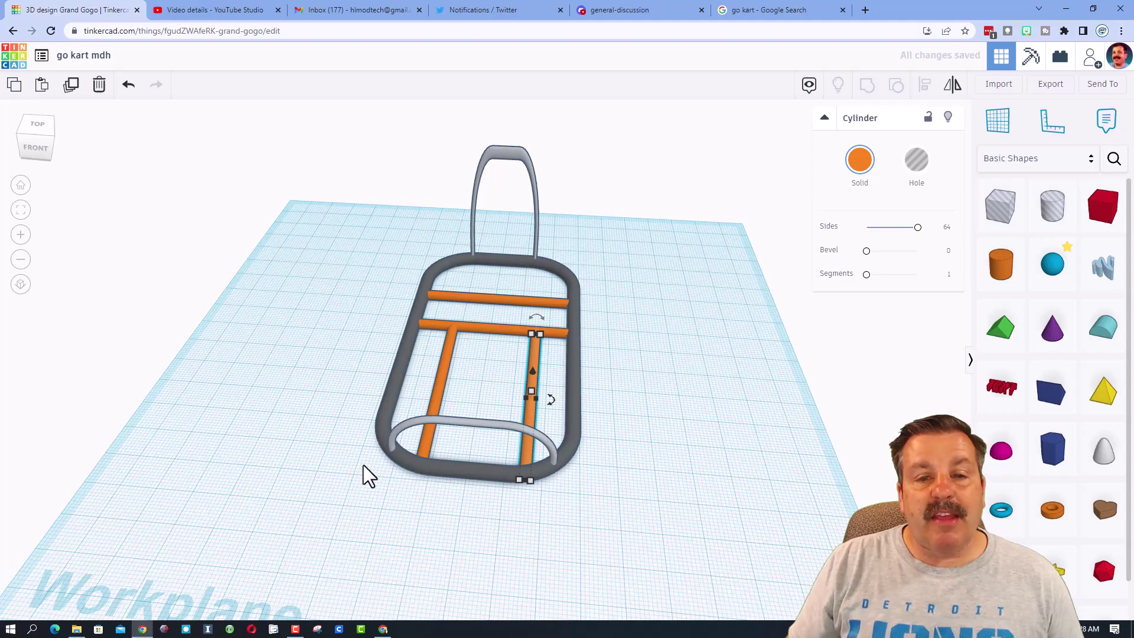
Step: Group the two lengthwise orange bars and align the group to the centre of the frame's width
right_drag(483, 369, 448, 392)
drag(431, 376, 515, 414)
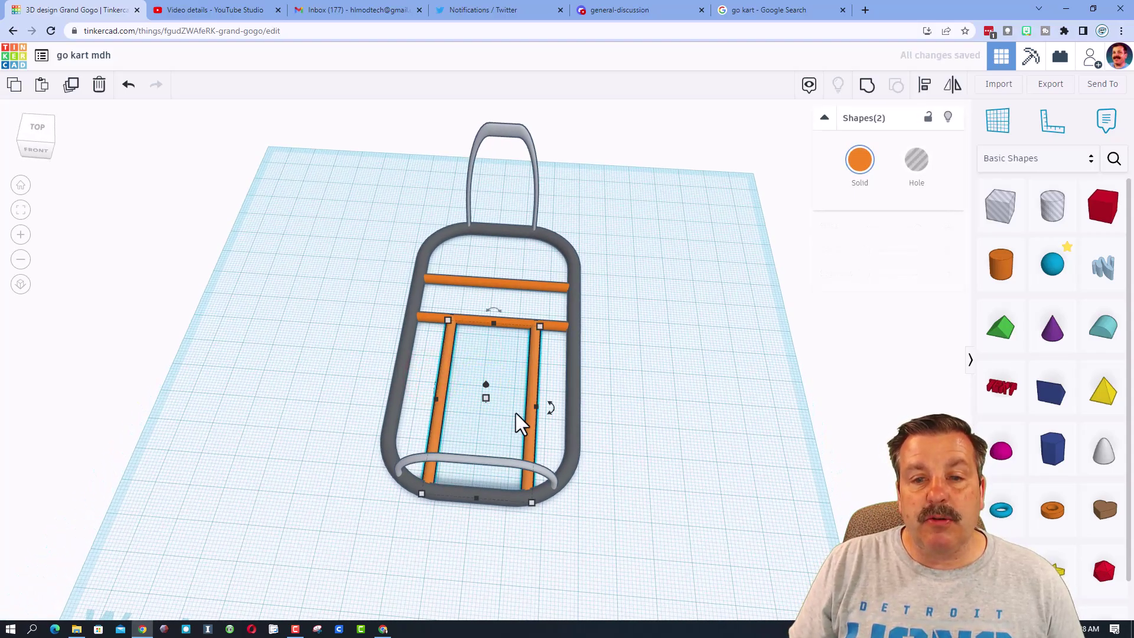
click(867, 87)
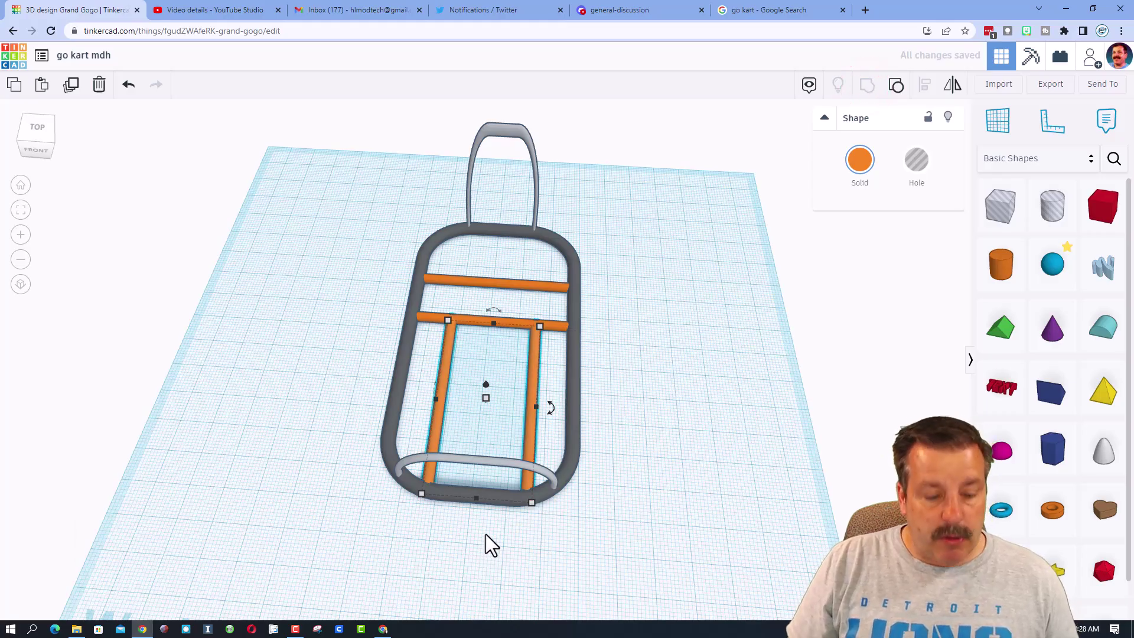
shift+click(573, 401)
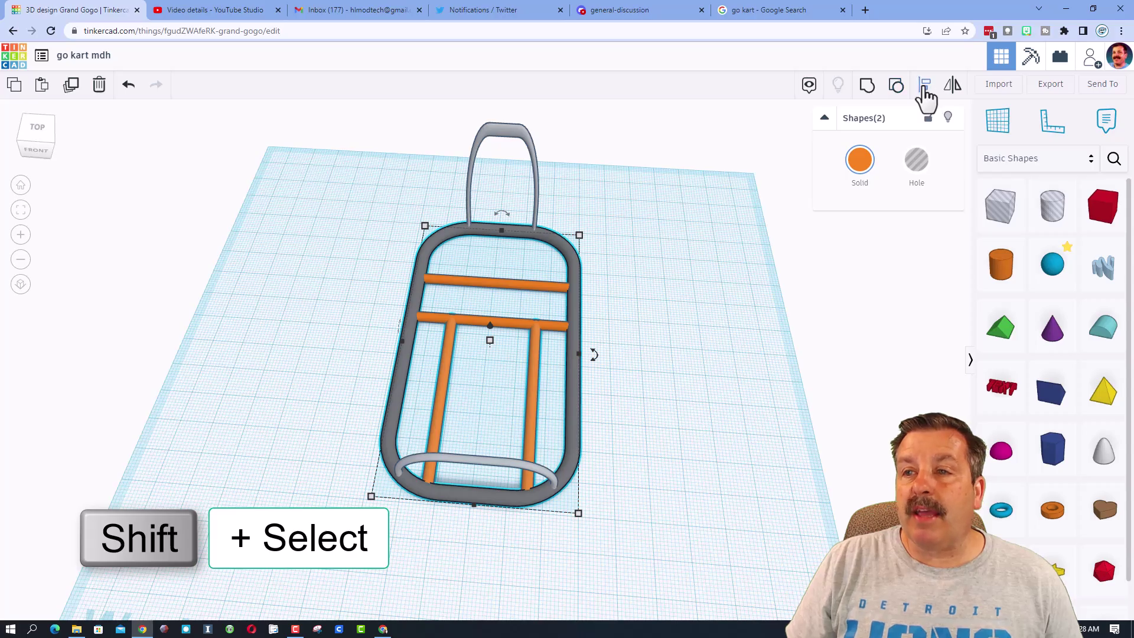
click(925, 86)
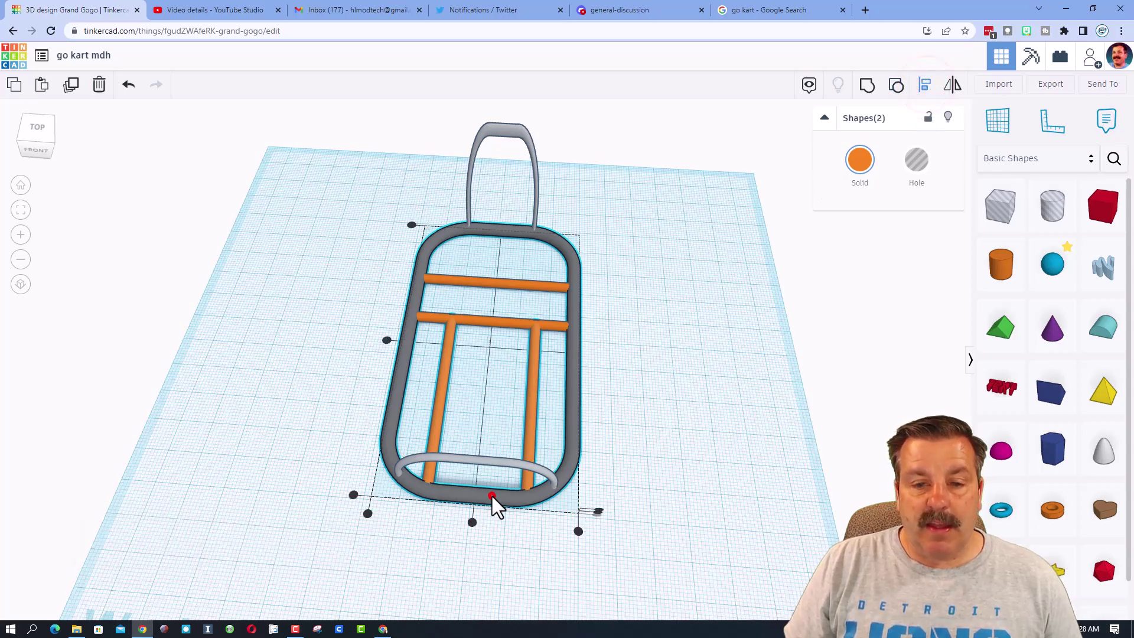
click(472, 523)
click(629, 447)
right_drag(607, 443, 449, 398)
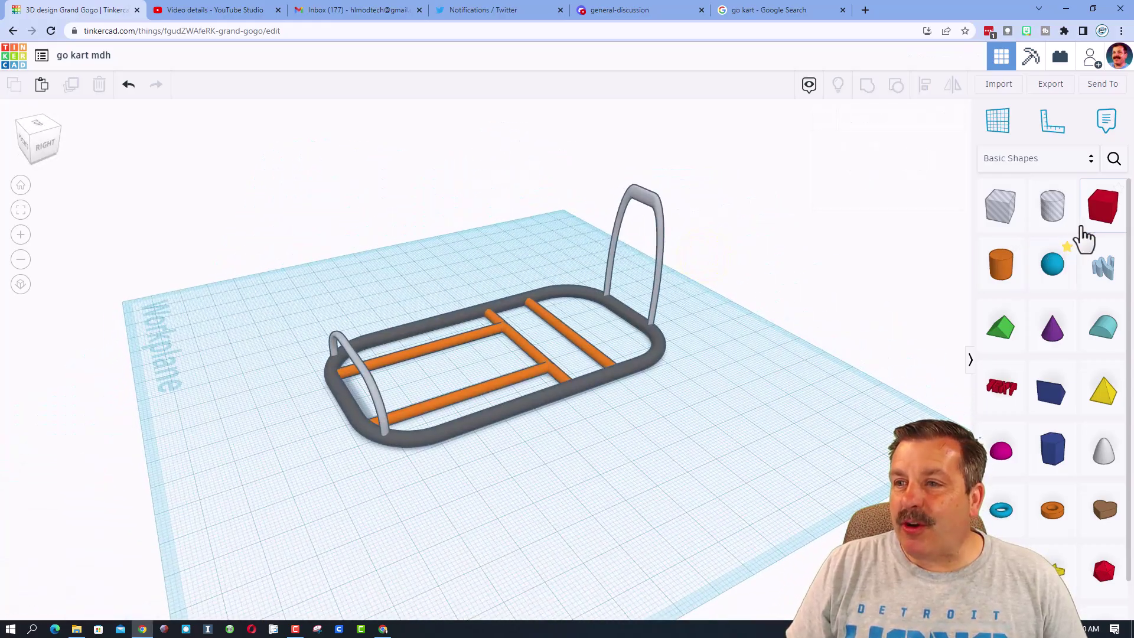
Step: Add a red box at the front of the frame, extend it to the second crossbar, and flatten it to 1.5 mm thick
drag(1095, 213, 459, 440)
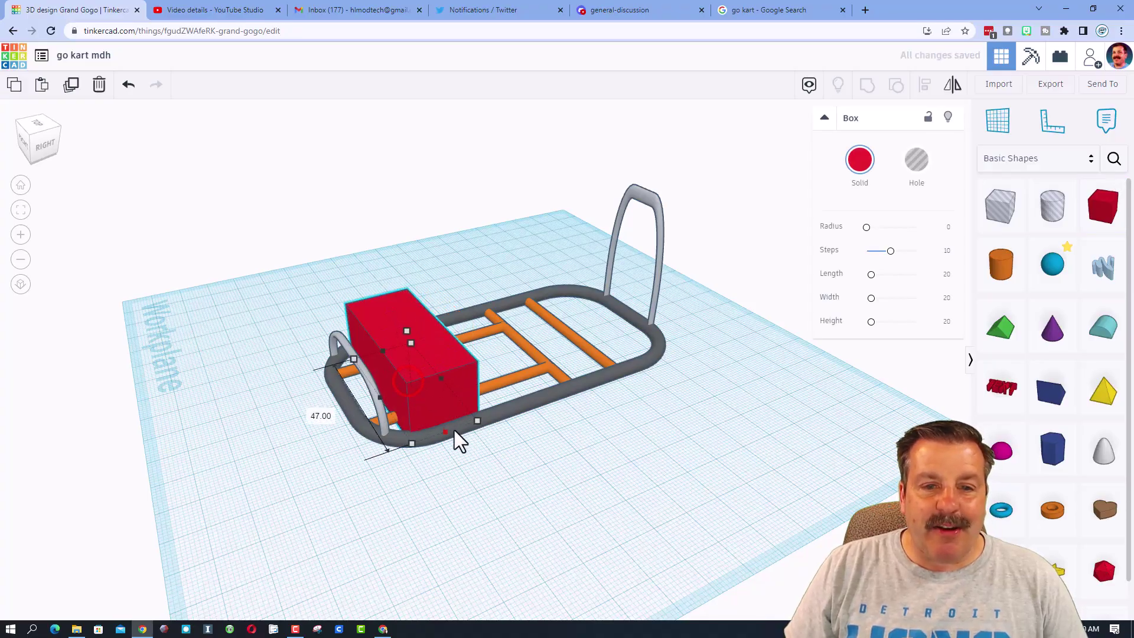
drag(446, 383, 532, 350)
drag(461, 316, 497, 373)
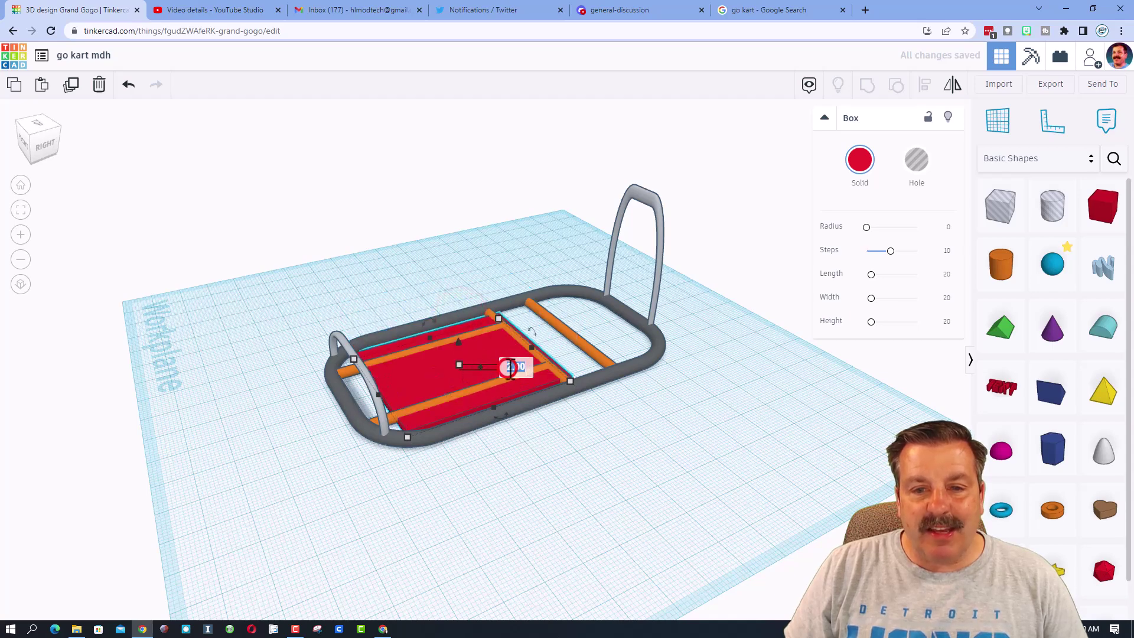
key(Return)
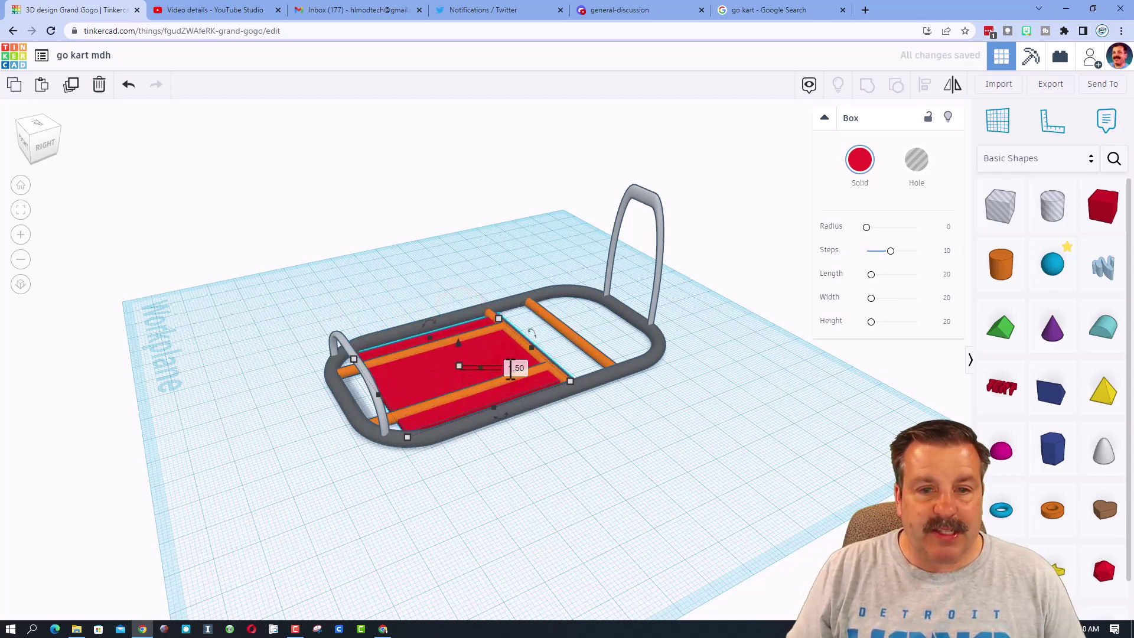
Step: Raise the red plate above the orange bars and adjust its rear edge at the second crossbar
key(ctrl+Up)
key(ctrl+Up)
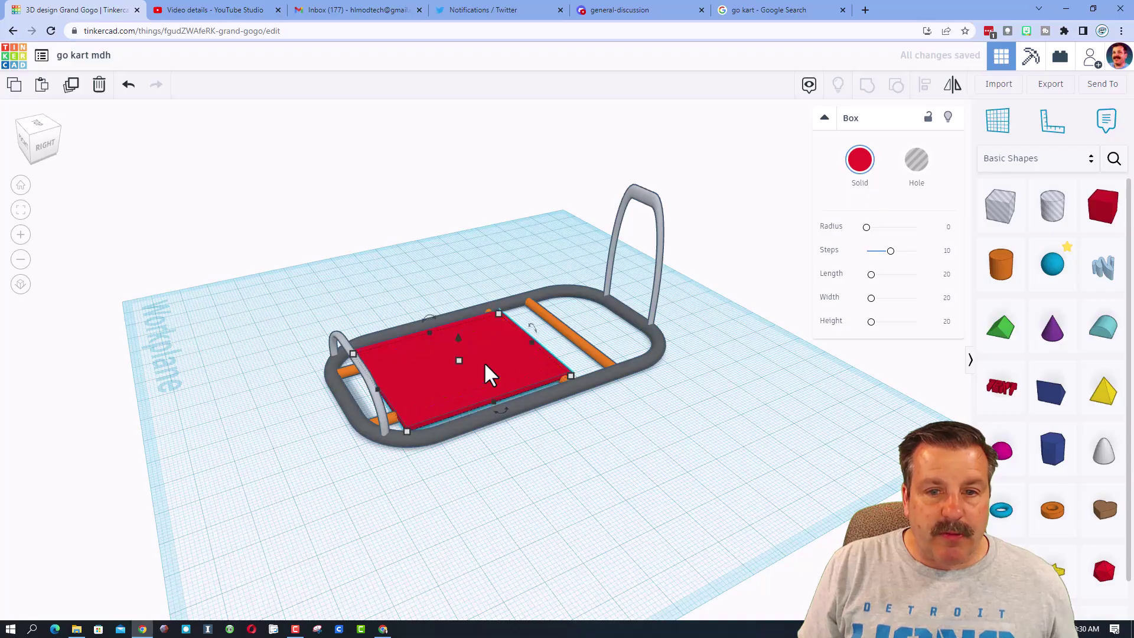
scroll(467, 363, up, 3)
drag(526, 352, 542, 351)
Step: Round the red plate's corners with a radius of 2 and lengthen it toward the rear to 87 mm
right_drag(565, 362, 454, 359)
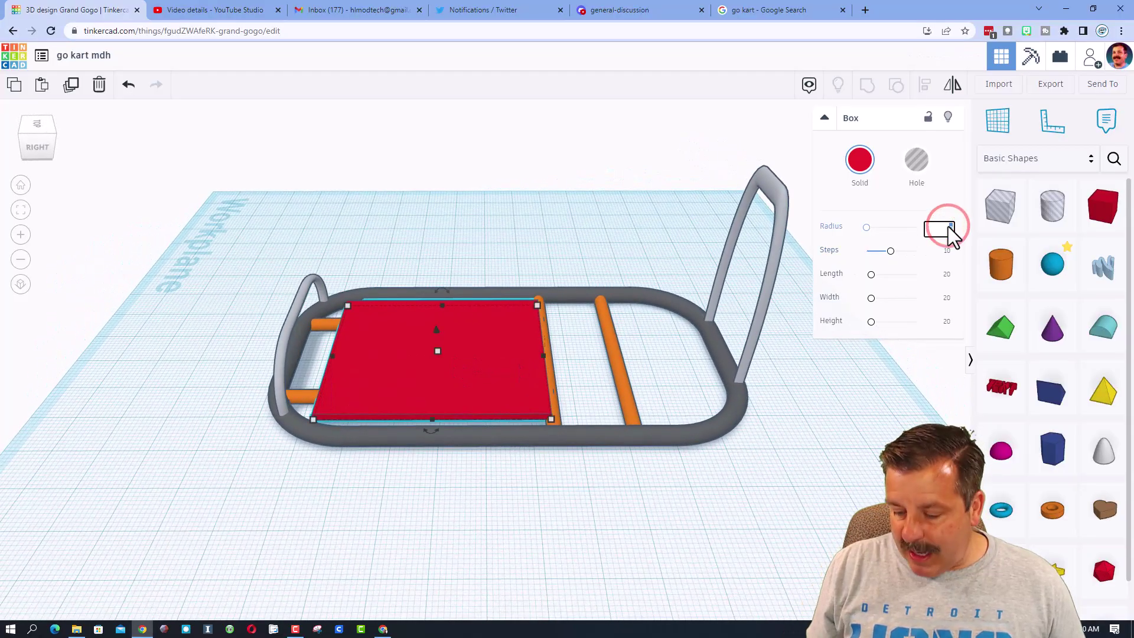
key(Return)
right_drag(664, 332, 576, 337)
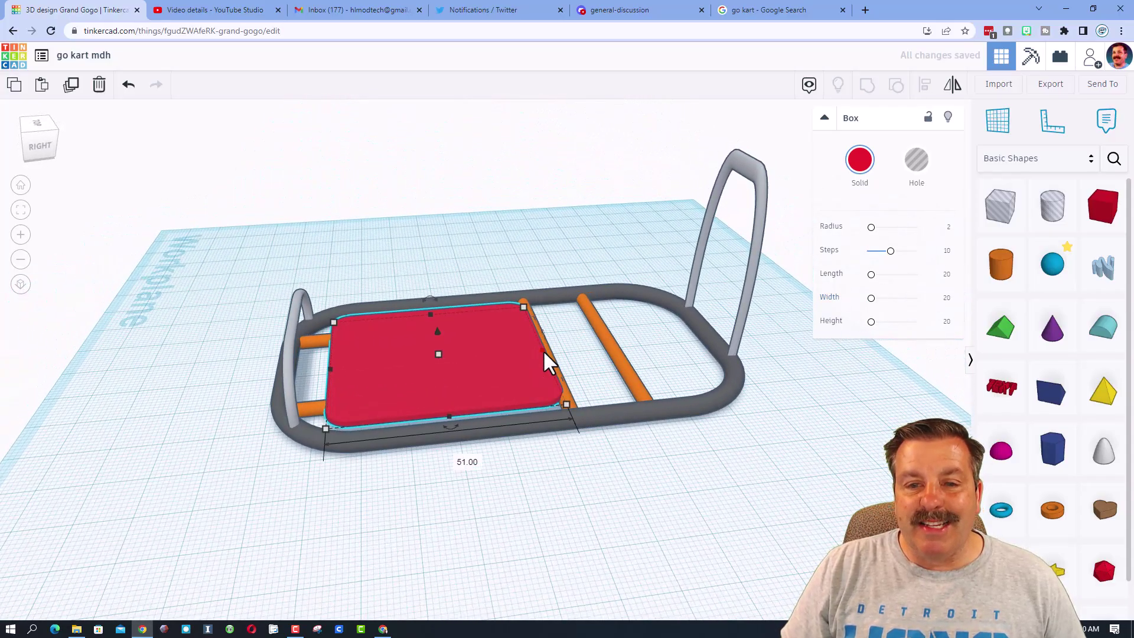
drag(543, 352, 676, 339)
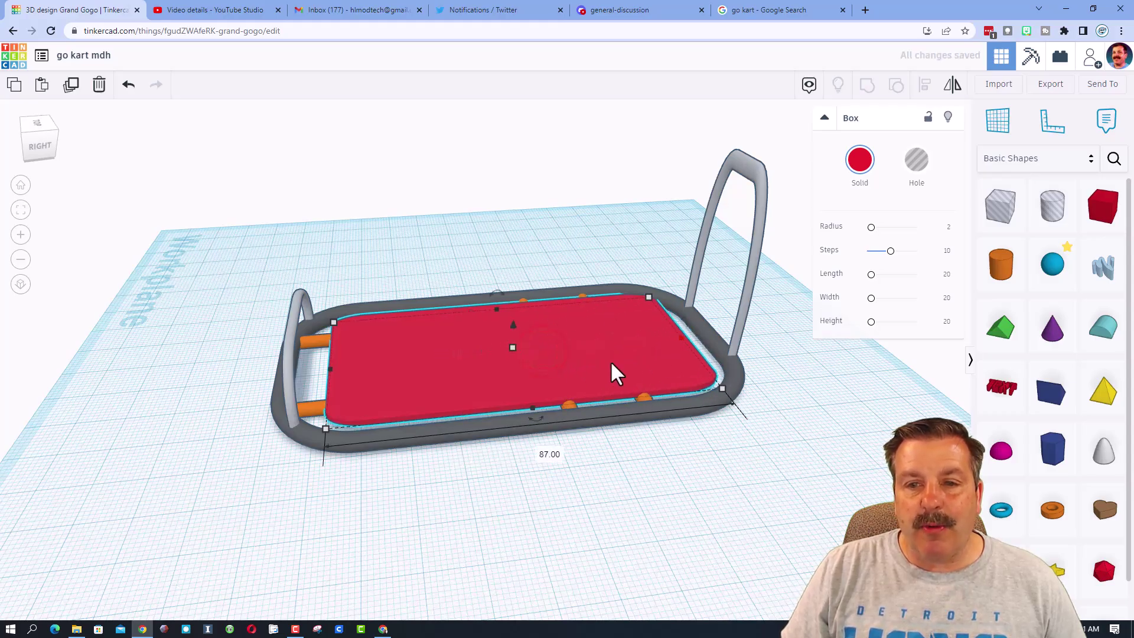
Step: Search the saved creations for "seat" and place the car seat on the red floor plate
click(1038, 160)
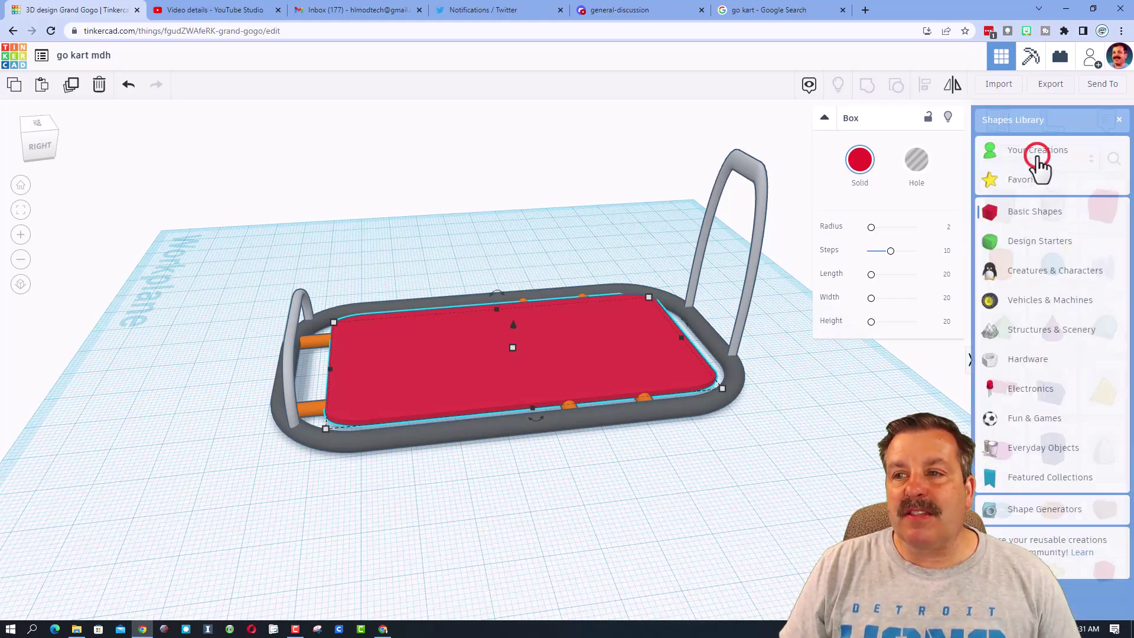
click(1038, 155)
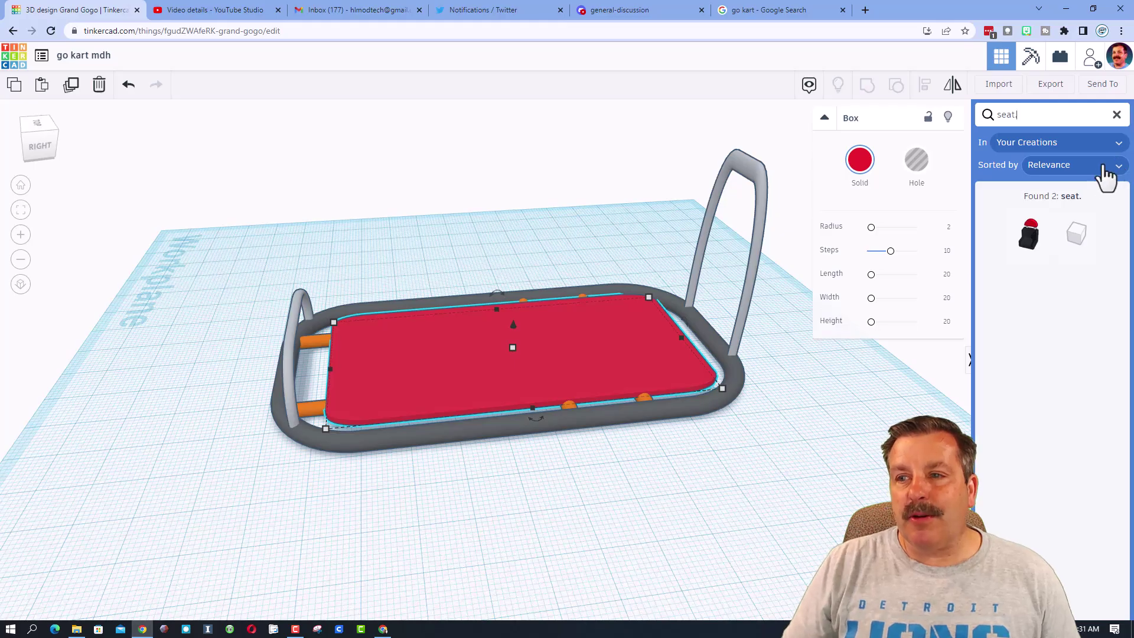
click(1024, 233)
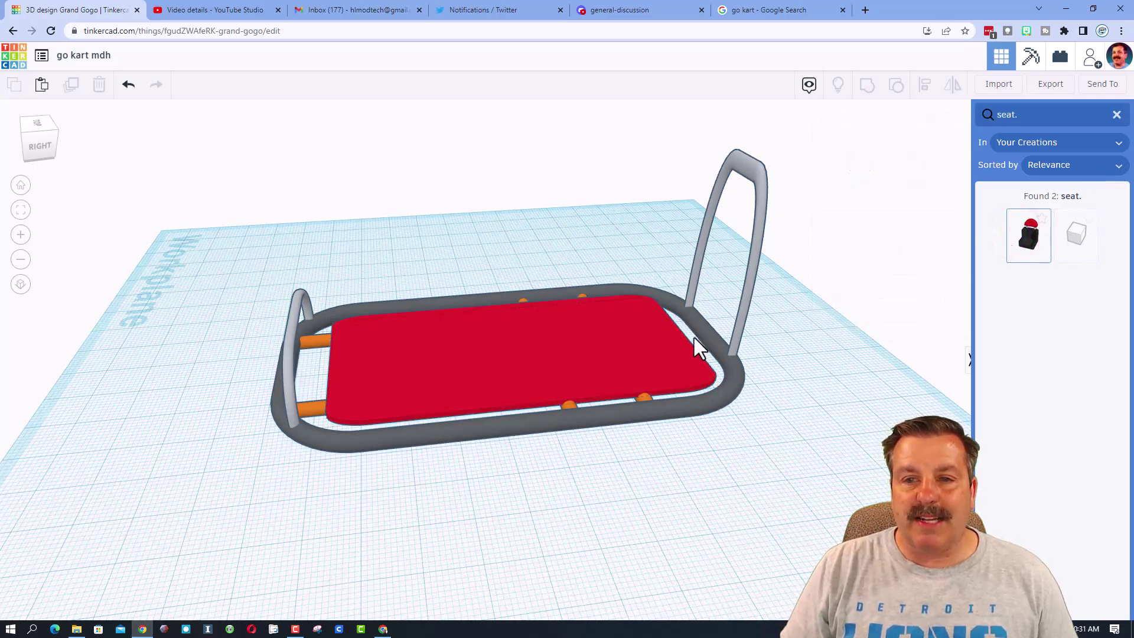
click(570, 363)
right_drag(562, 371, 703, 354)
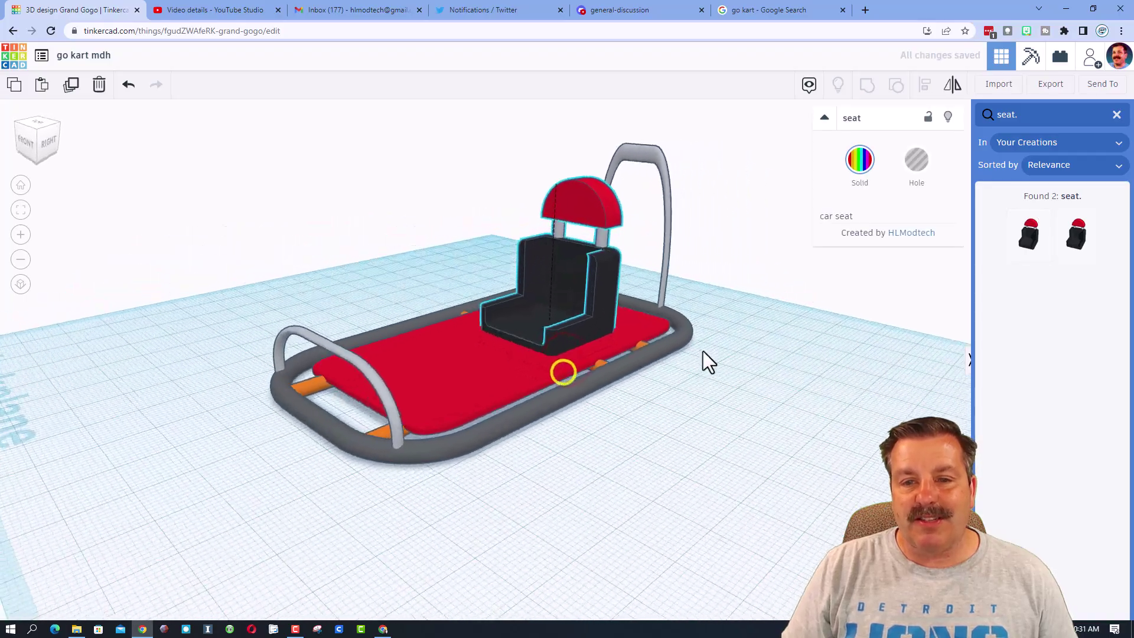
Step: Place the workplane on the red floor plate and drop the seat onto it
key(w)
click(684, 277)
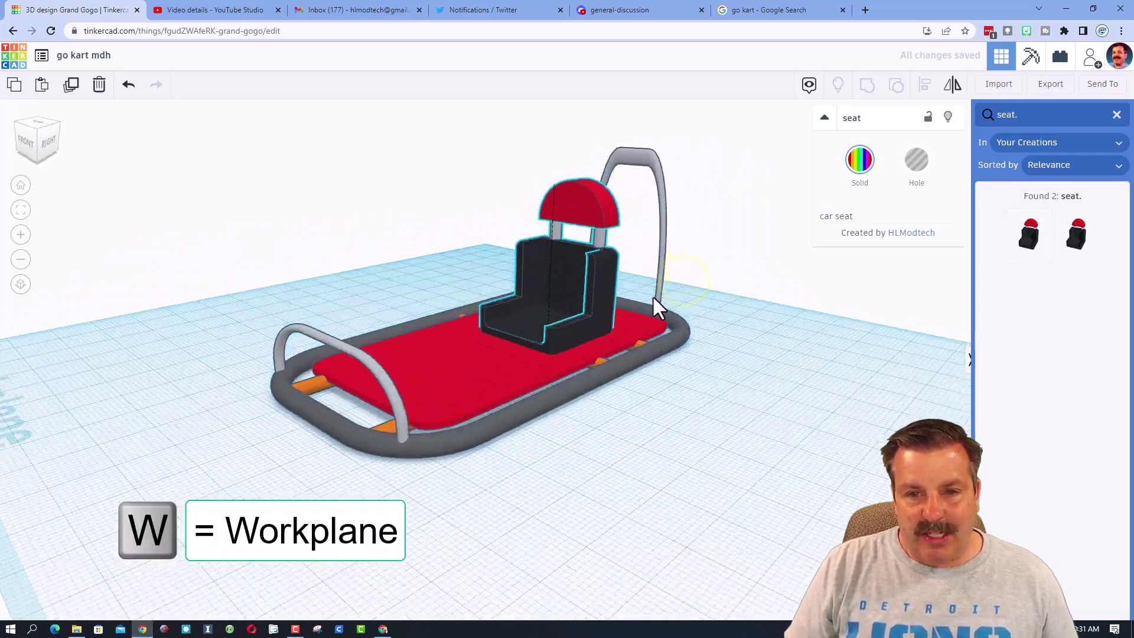
key(d)
click(448, 385)
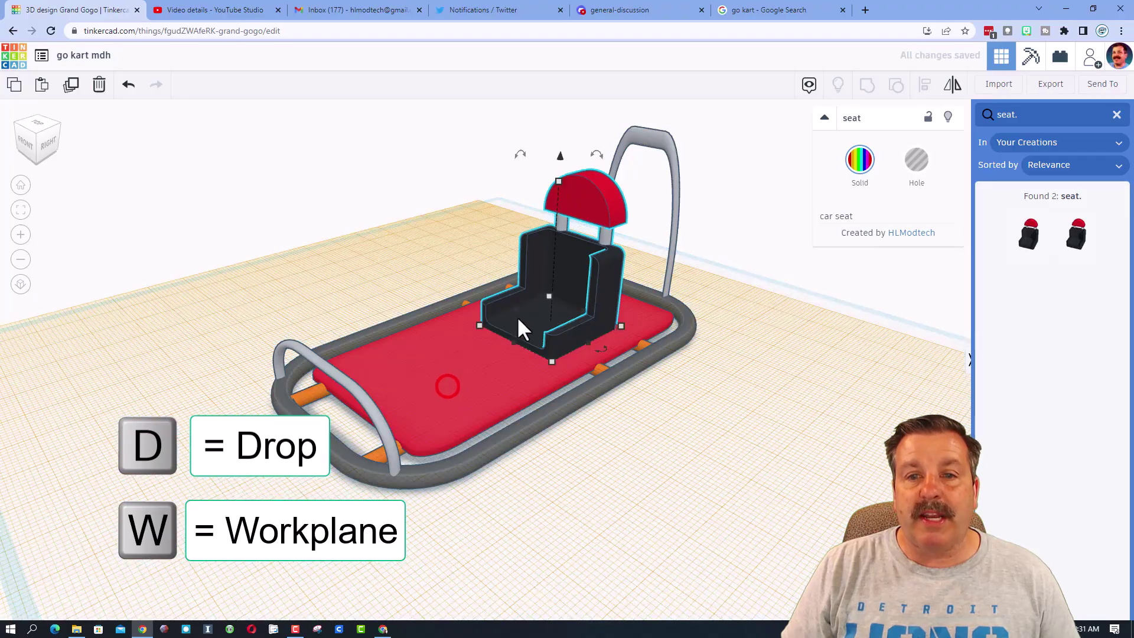
Step: Scale the seat proportionally to a height of 32 mm
right_drag(571, 267, 522, 279)
shift+drag(578, 187, 587, 230)
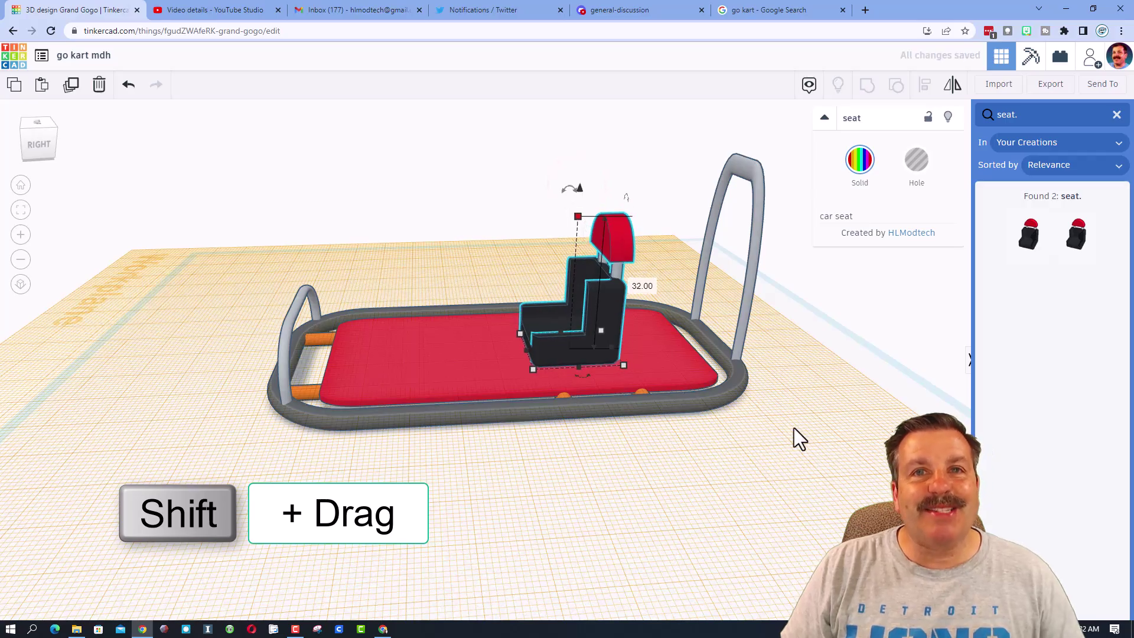
right_drag(793, 427, 725, 421)
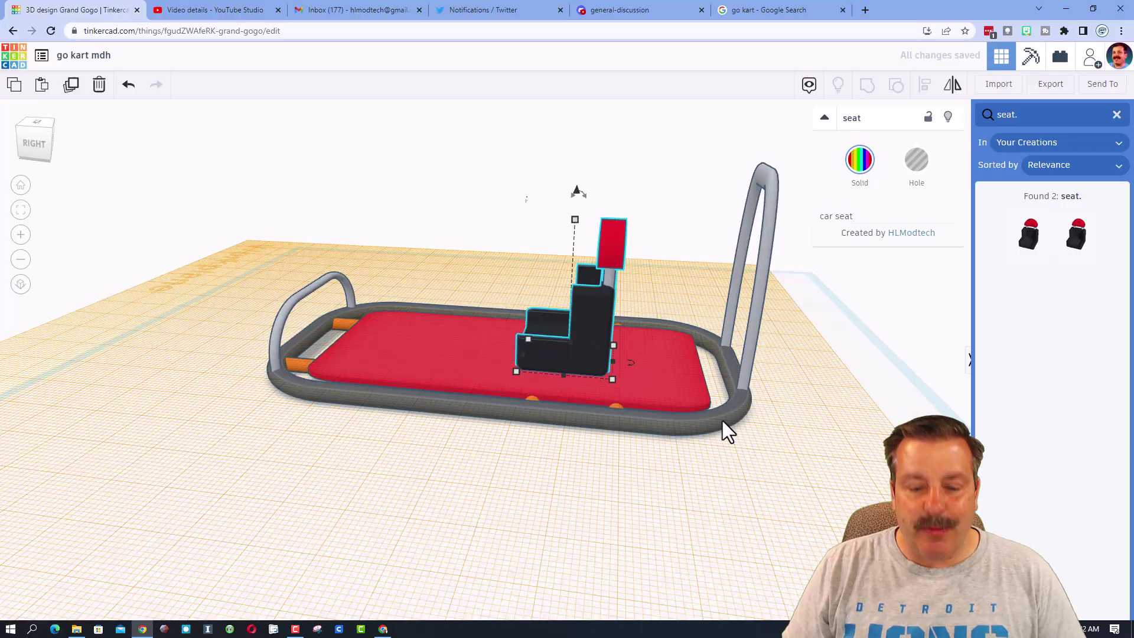
Step: Search the saved creations for "eng"
click(1053, 115)
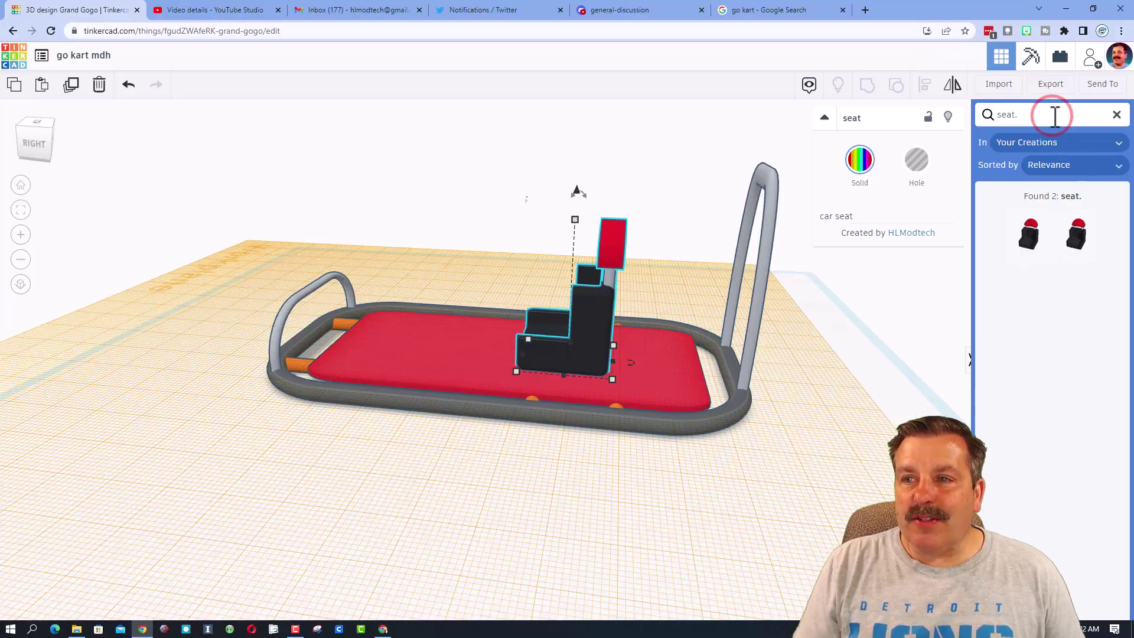
key(BackSpace)
key(BackSpace)
key(BackSpace)
text(eng)
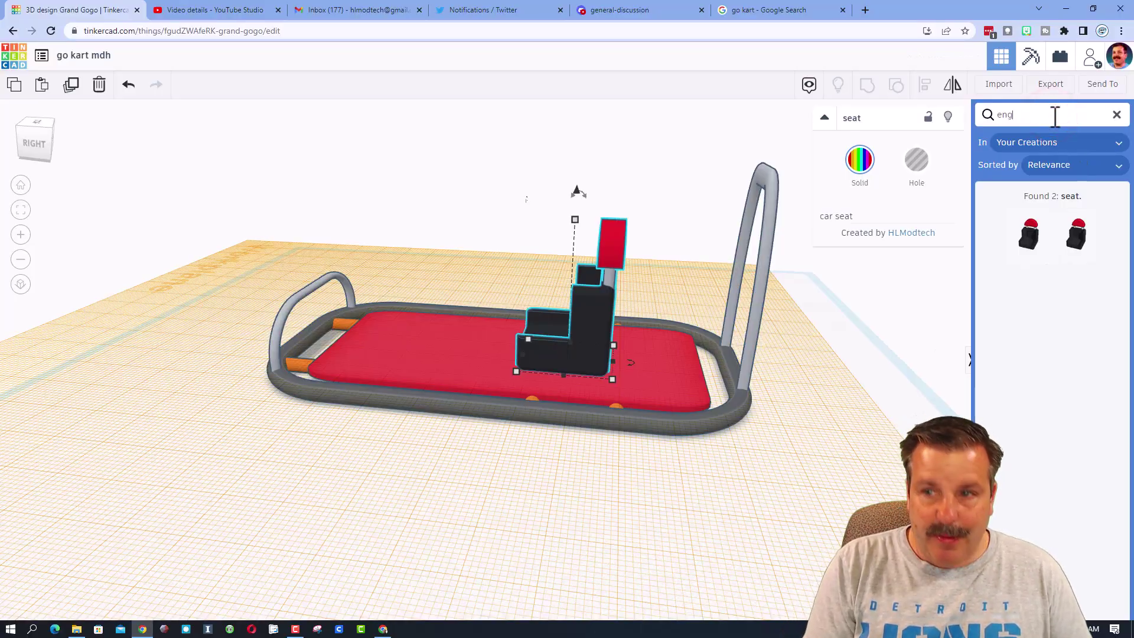
Step: Search the saved creations for "jet" and place the jet engine at the rear of the kart beside the seat
double_click(1037, 115)
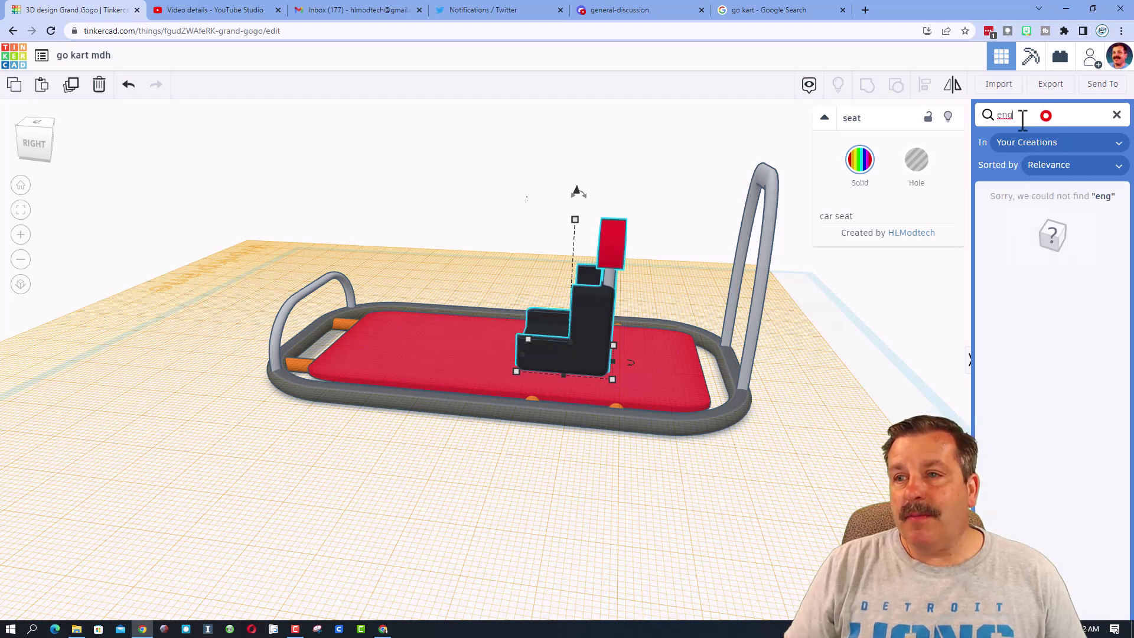
text(jet)
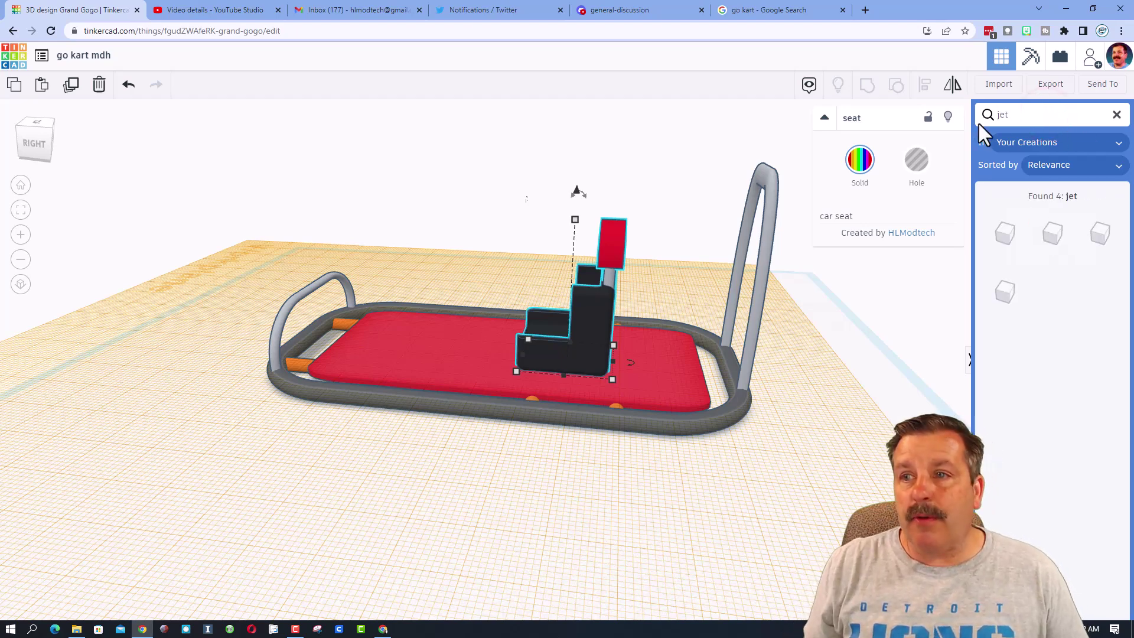
click(1029, 308)
click(1097, 237)
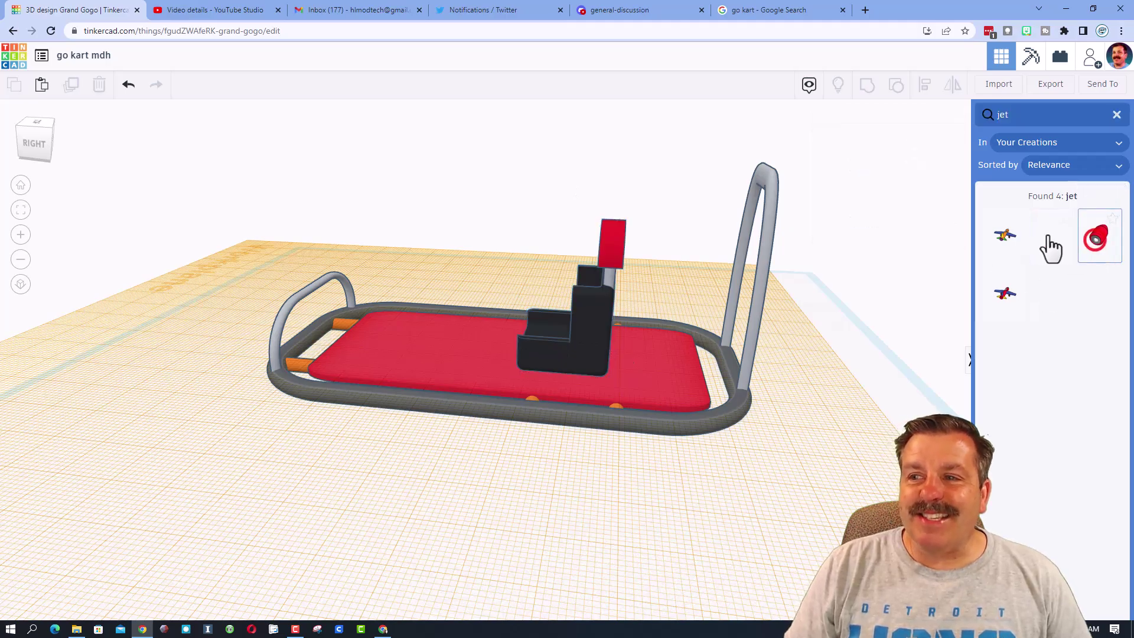
right_drag(661, 407, 914, 393)
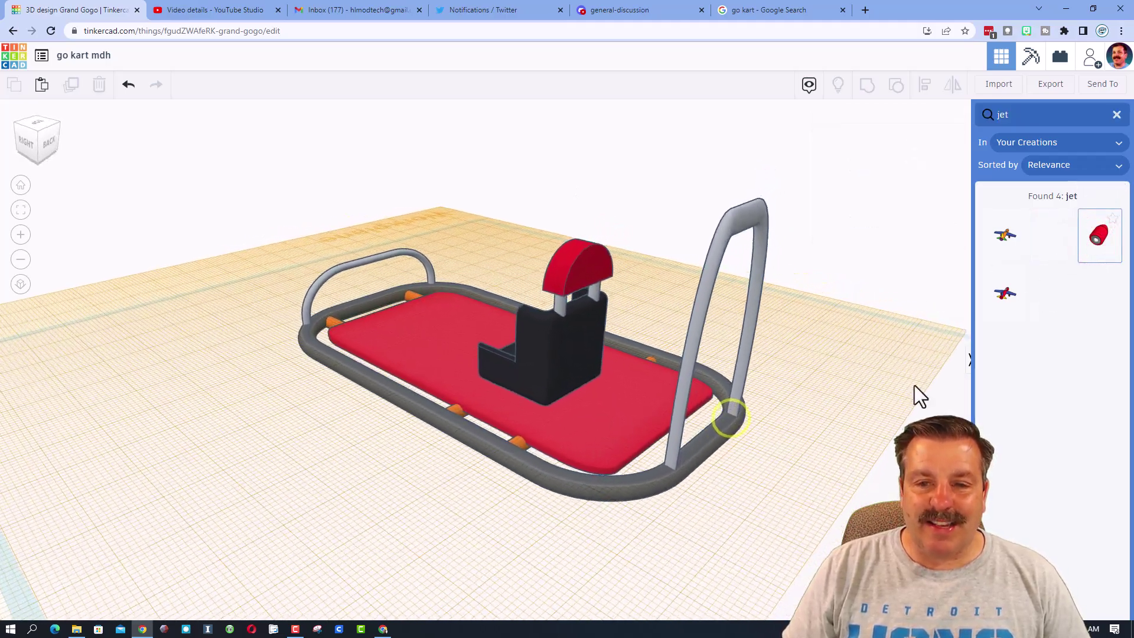
click(621, 470)
Step: Duplicate the jet engine and move the copy across the kart to the opposite side of the seat
right_drag(615, 475, 573, 233)
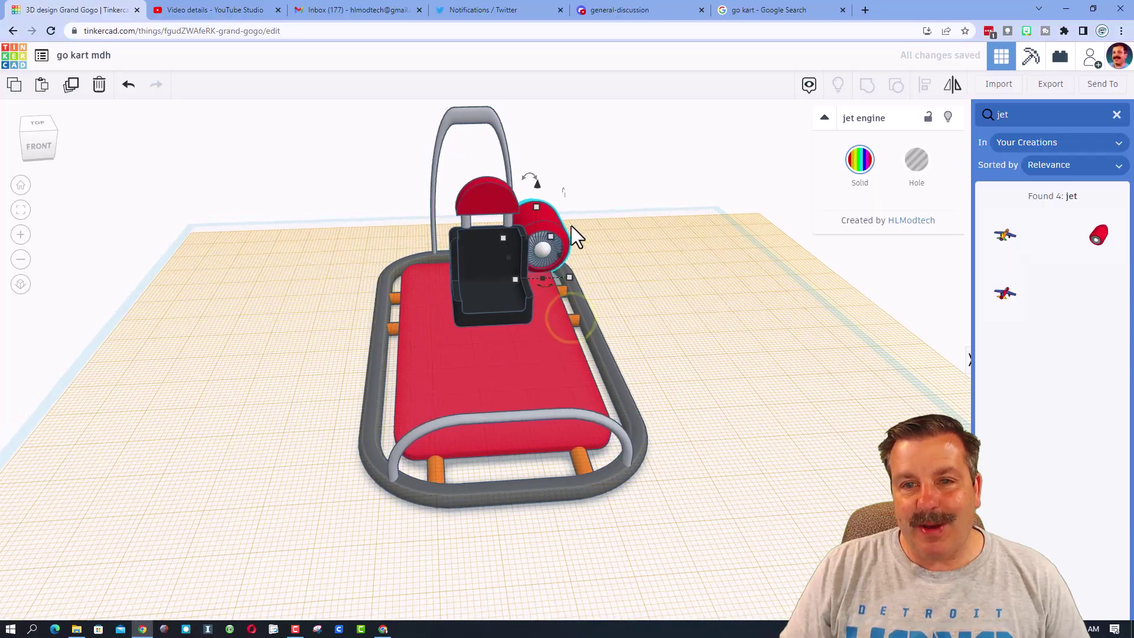
key(ctrl+d)
key(Left)
key(Left)
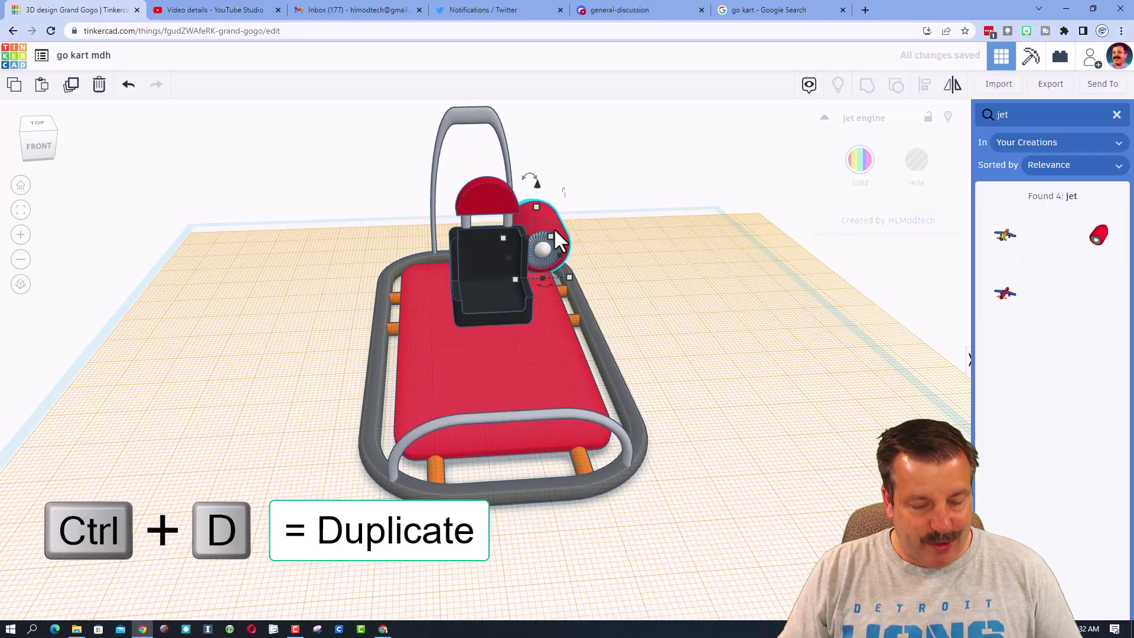
key(Left)
key(Left)
key(Left)
key(Left)
key(Left)
key(Left)
key(Left)
key(Left)
key(Left)
key(Left)
key(Left)
key(Left)
key(Left)
key(Left)
key(Left)
key(Left)
key(Left)
key(Left)
key(Left)
key(Left)
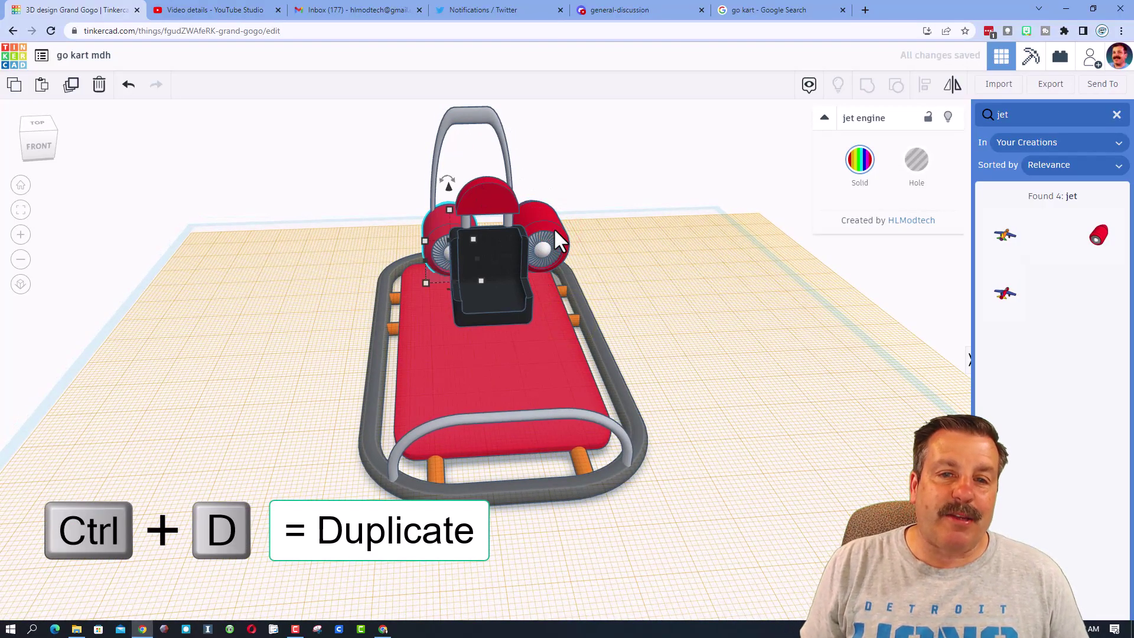
key(Left)
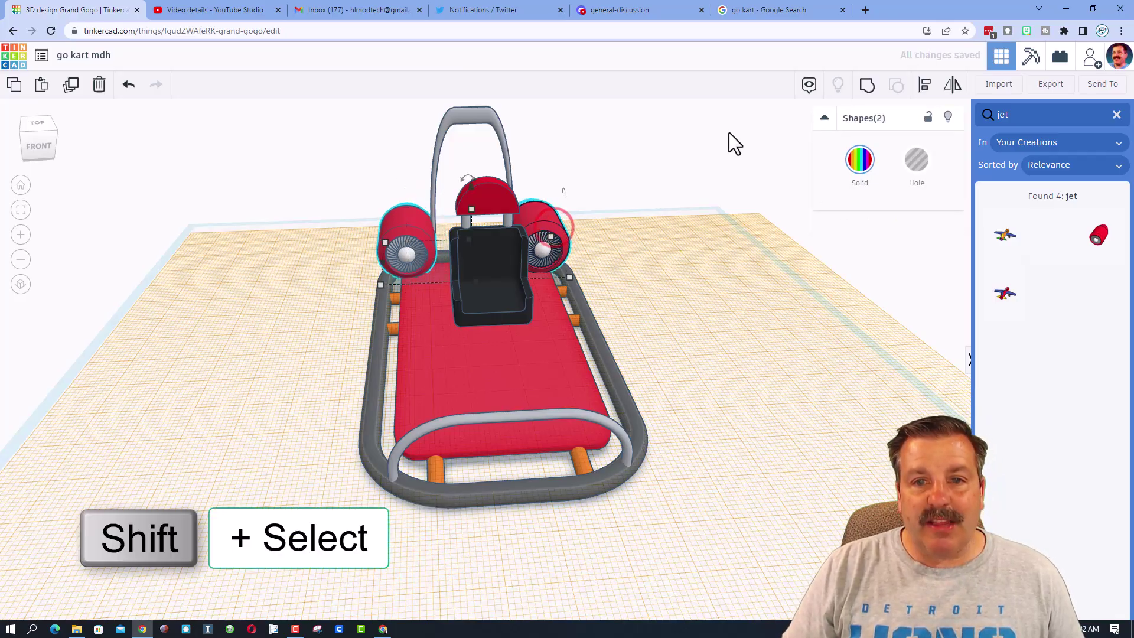
Step: Group the two jet engines and align the group to the centre of the frame's width
shift+click(529, 238)
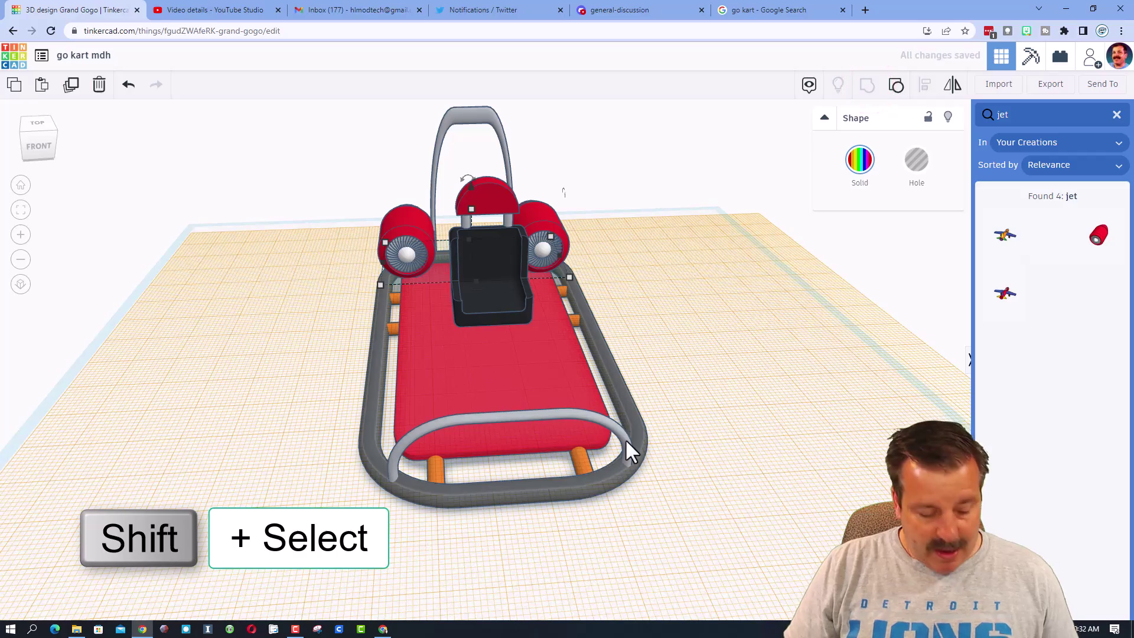
shift+click(622, 395)
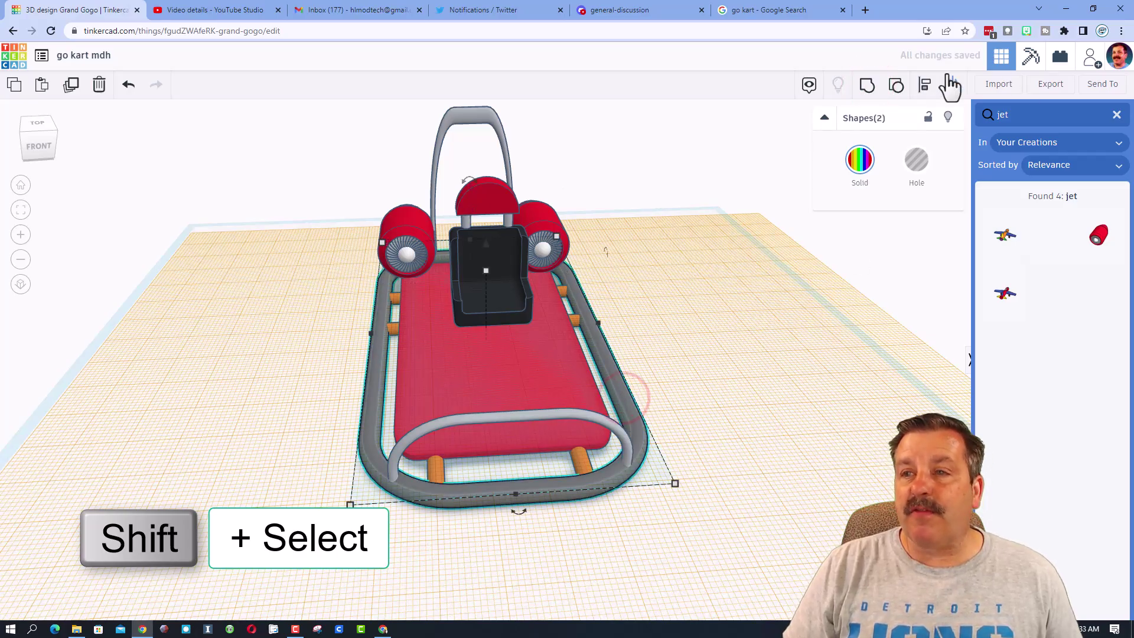
click(925, 84)
click(519, 511)
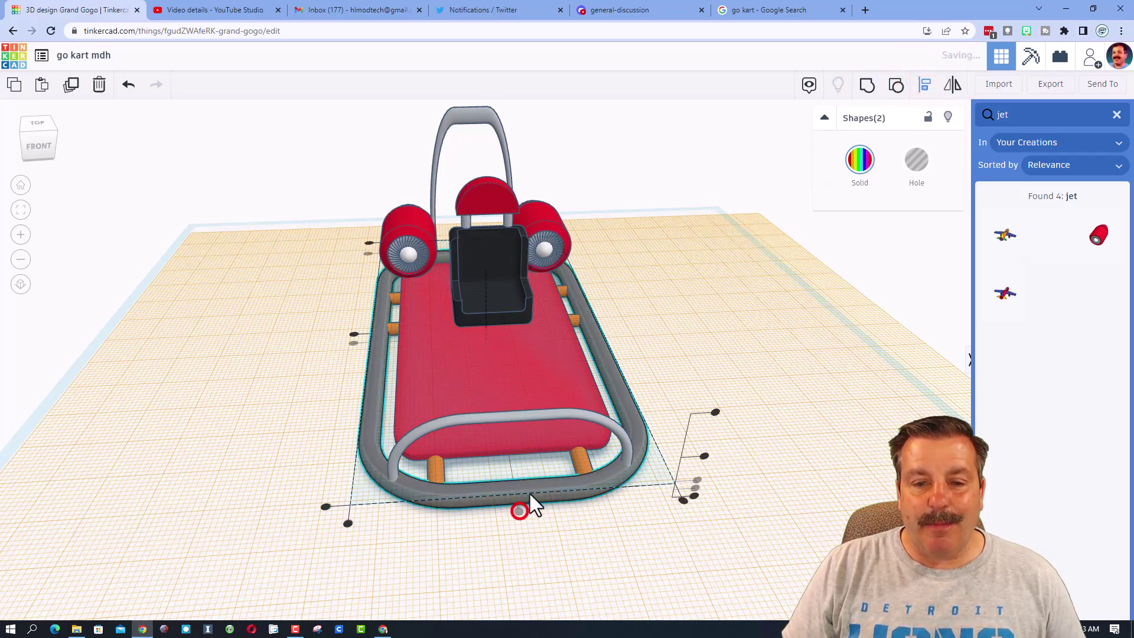
click(680, 361)
right_drag(681, 361, 497, 243)
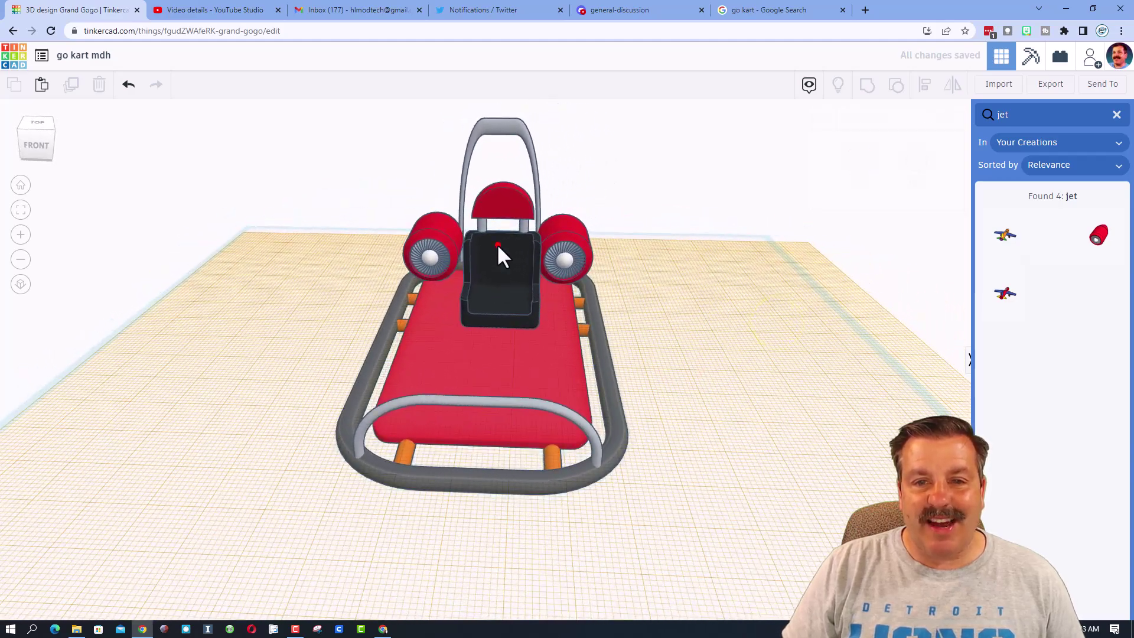
Step: Align the seat to the centre of the frame's width, using the frame as the fixed reference
click(497, 243)
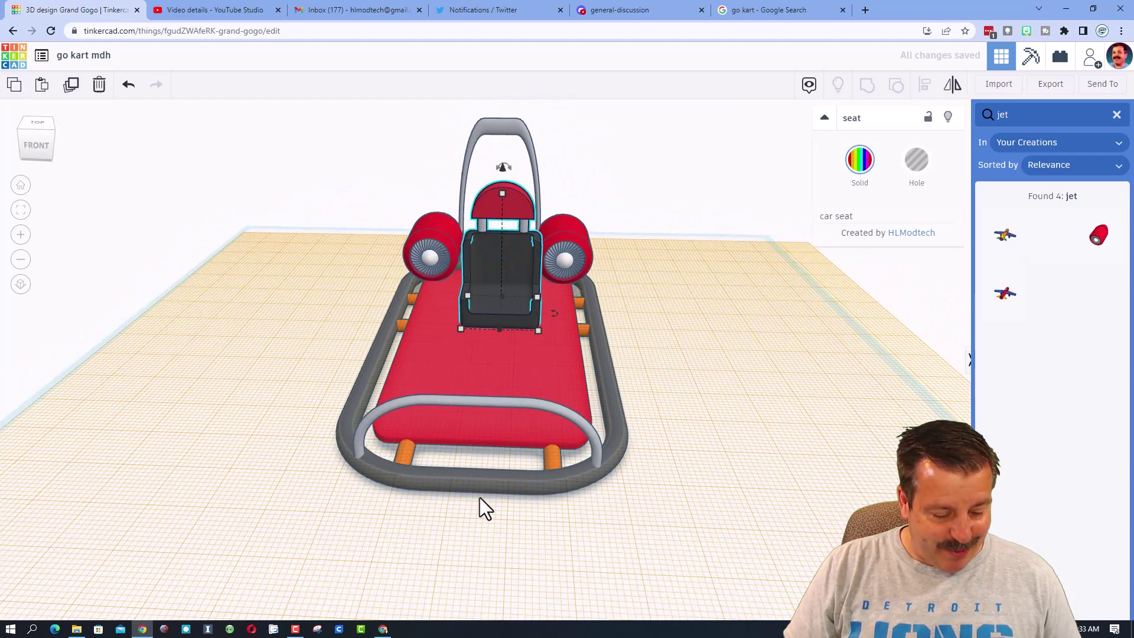
shift+click(485, 489)
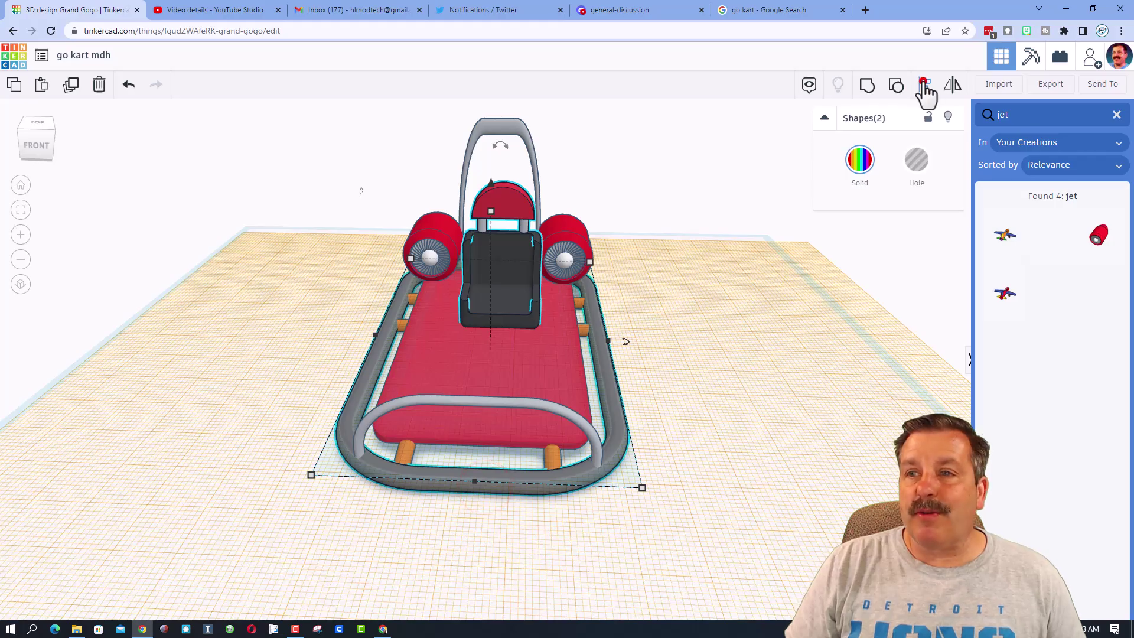
click(925, 87)
click(498, 474)
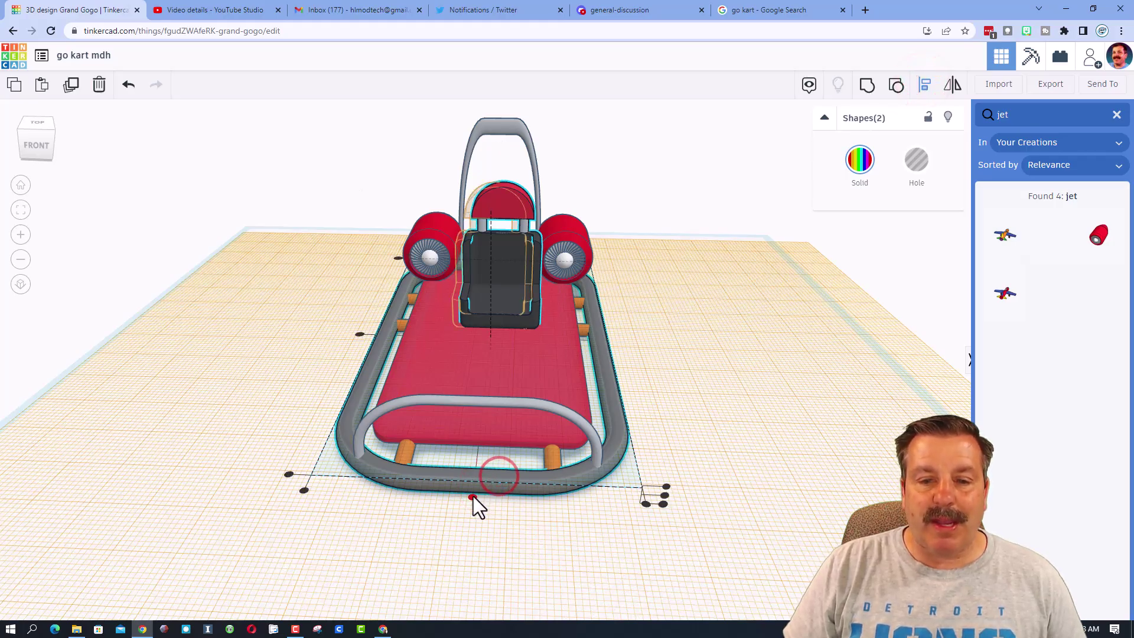
click(473, 496)
click(683, 400)
right_drag(760, 379, 679, 266)
Step: Close the shape search and return the workplane to the original base grid
click(1115, 114)
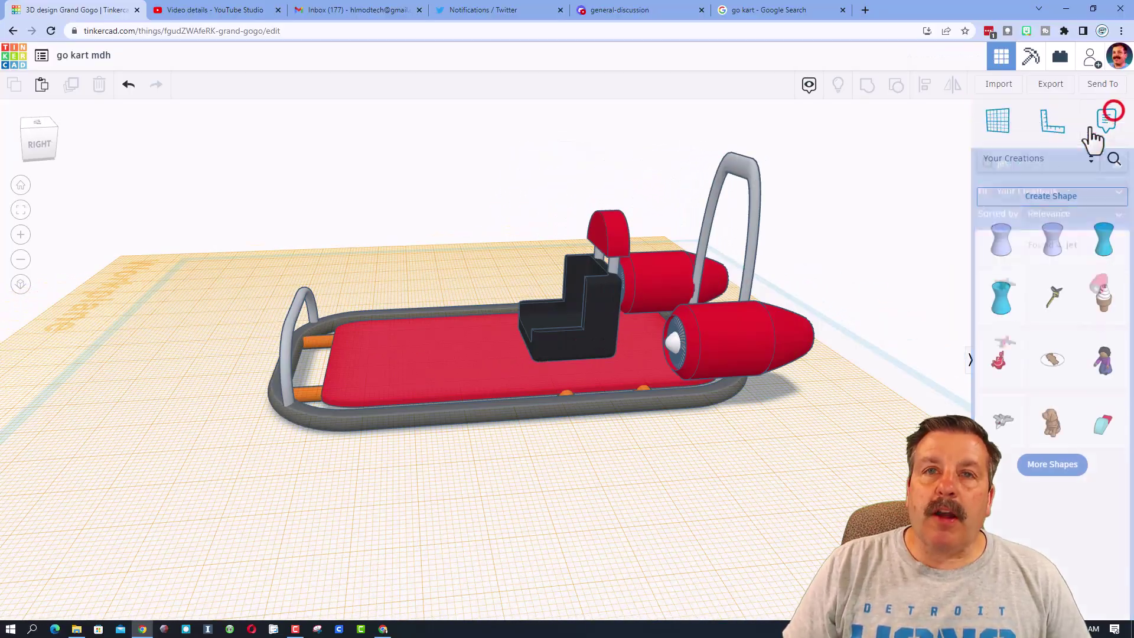
right_drag(809, 435, 703, 332)
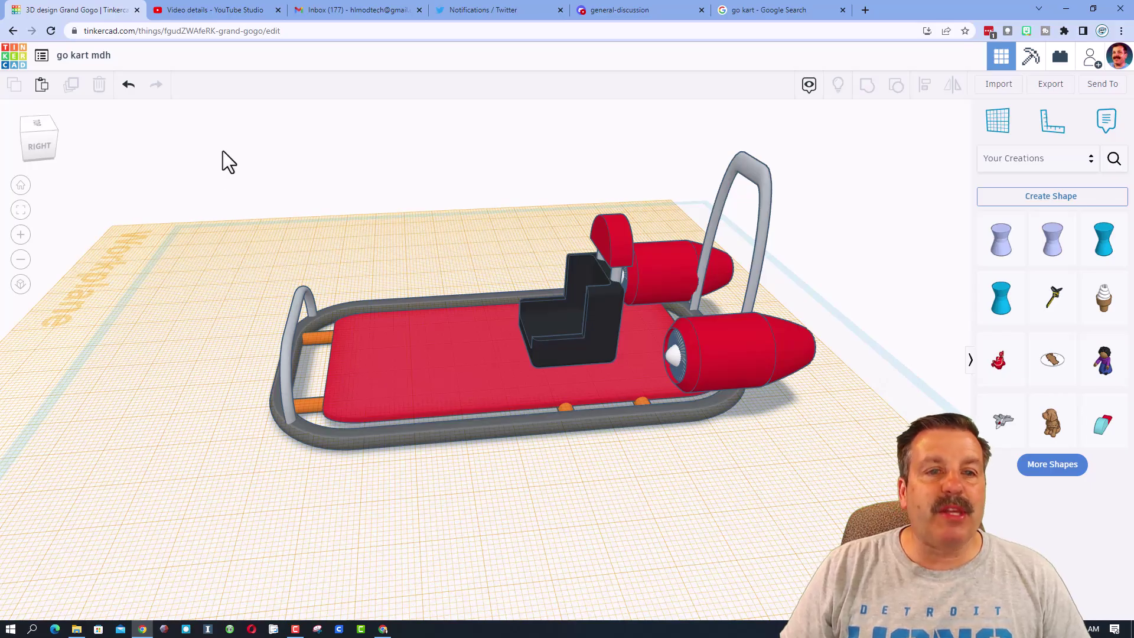
click(823, 299)
right_drag(306, 236, 293, 271)
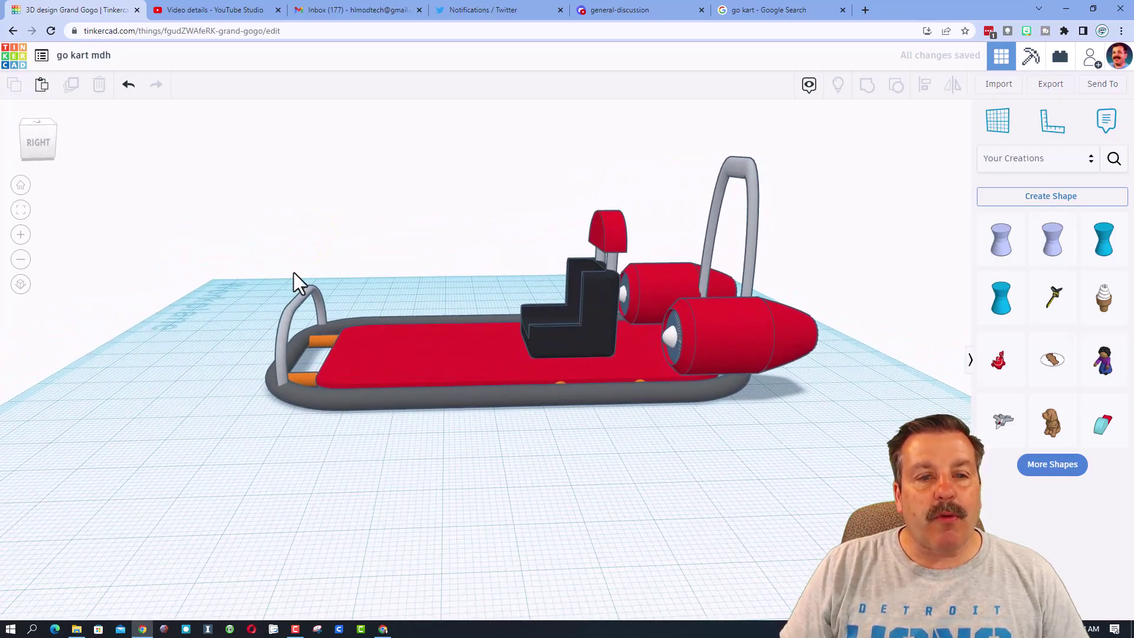
Step: Duplicate the front arch, move the copy rearward to ahead of the seat, and make it 21 mm tall
click(288, 315)
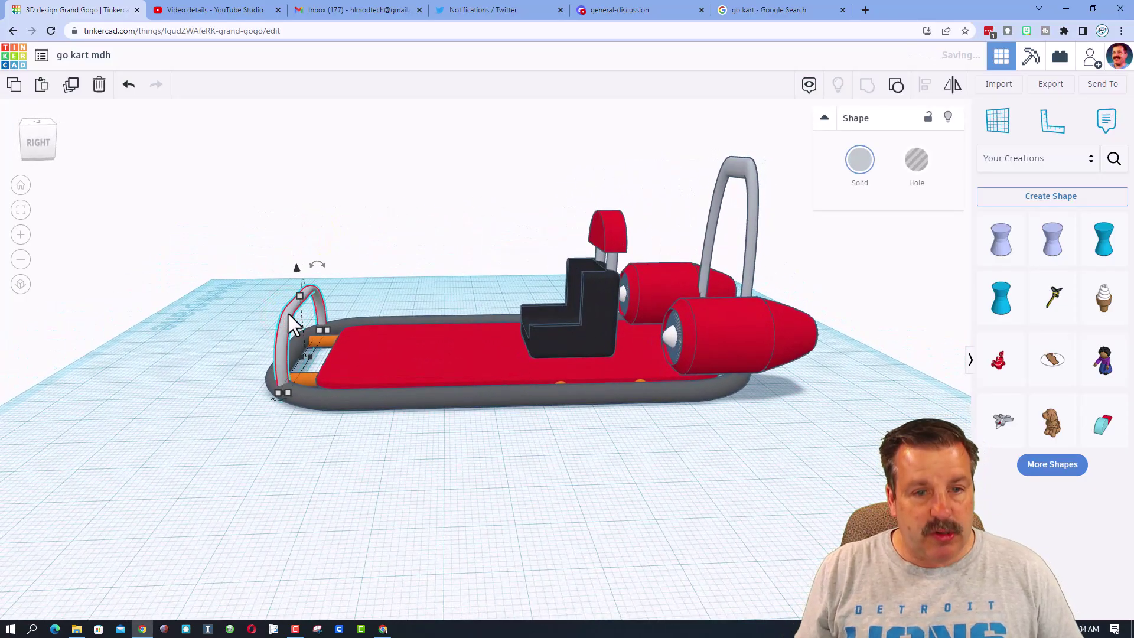
key(ctrl+d)
key(Right)
key(Right)
key(Right)
key(Right)
key(Right)
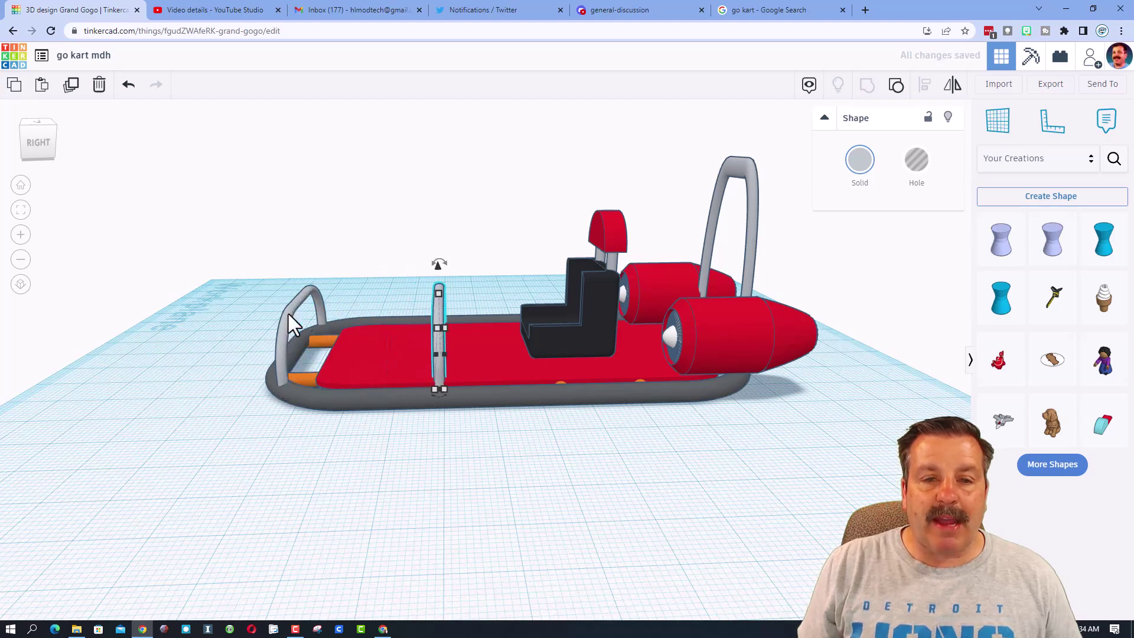
key(Right)
right_drag(198, 385, 472, 307)
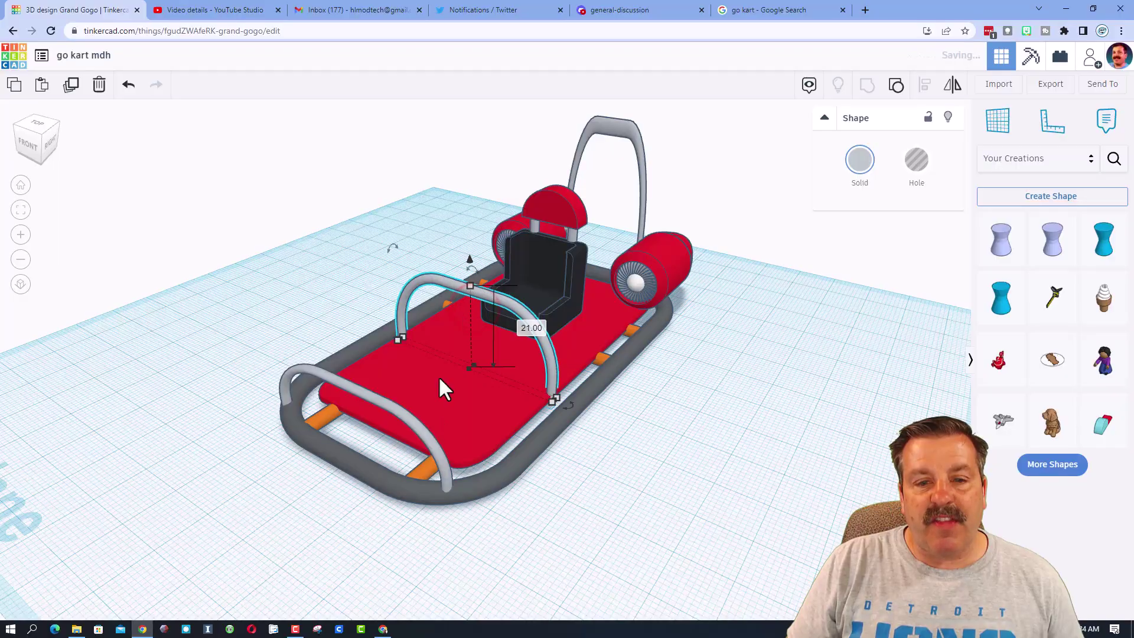
click(578, 528)
Step: Add a red box beside the kart frame and scale it proportionally to a height of 4 mm
right_drag(202, 523, 227, 522)
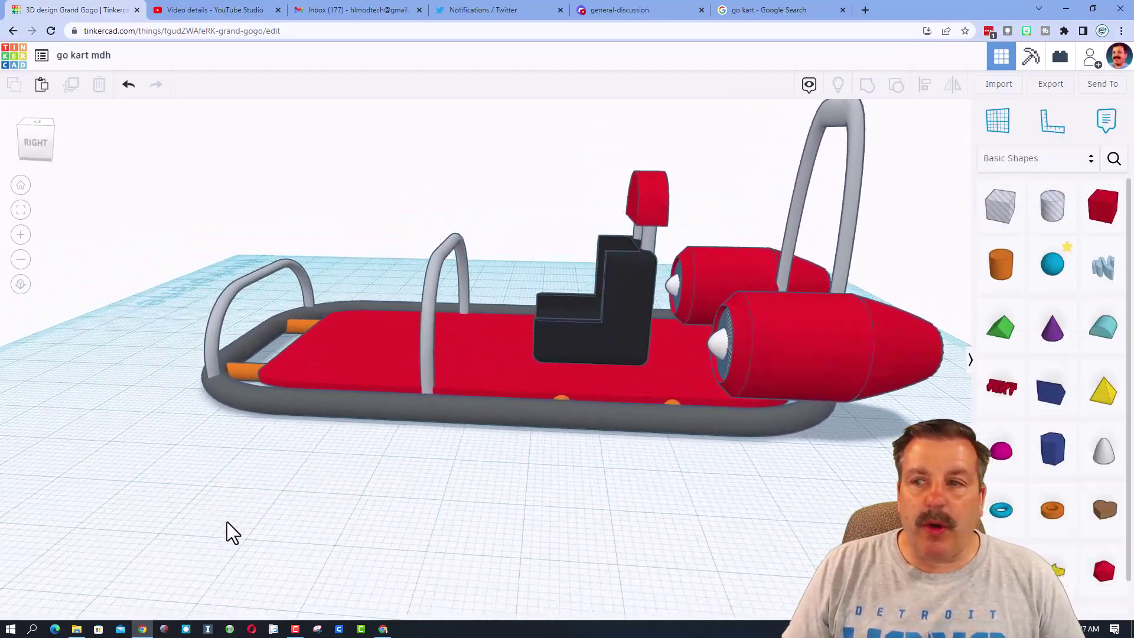
drag(1100, 208, 395, 465)
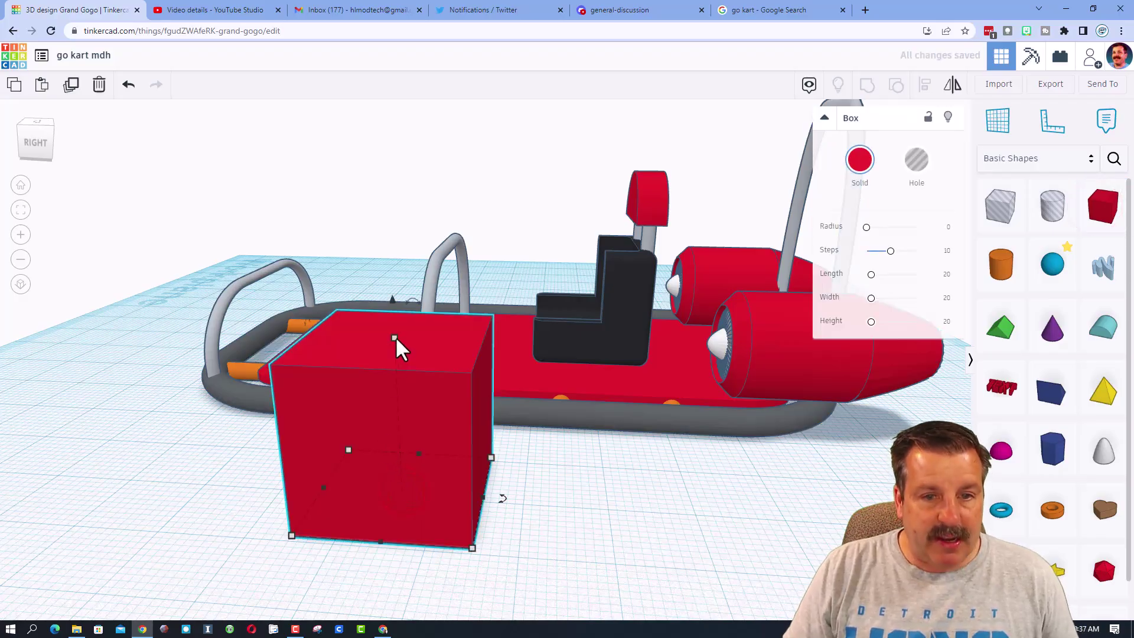
shift+drag(395, 338, 389, 452)
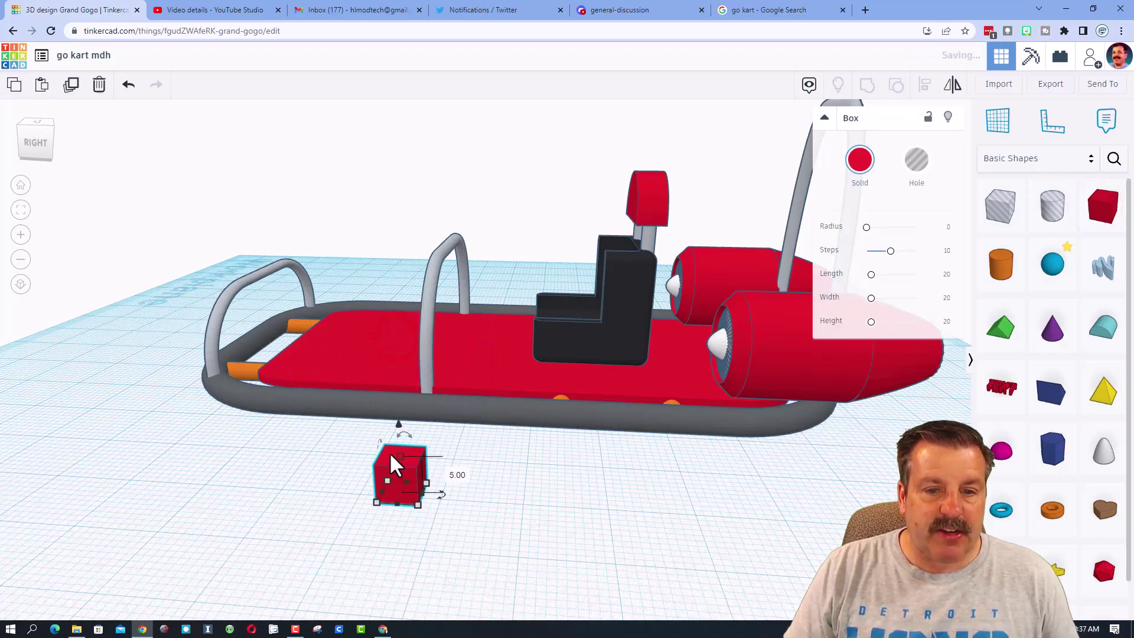
click(457, 476)
text(4)
key(Return)
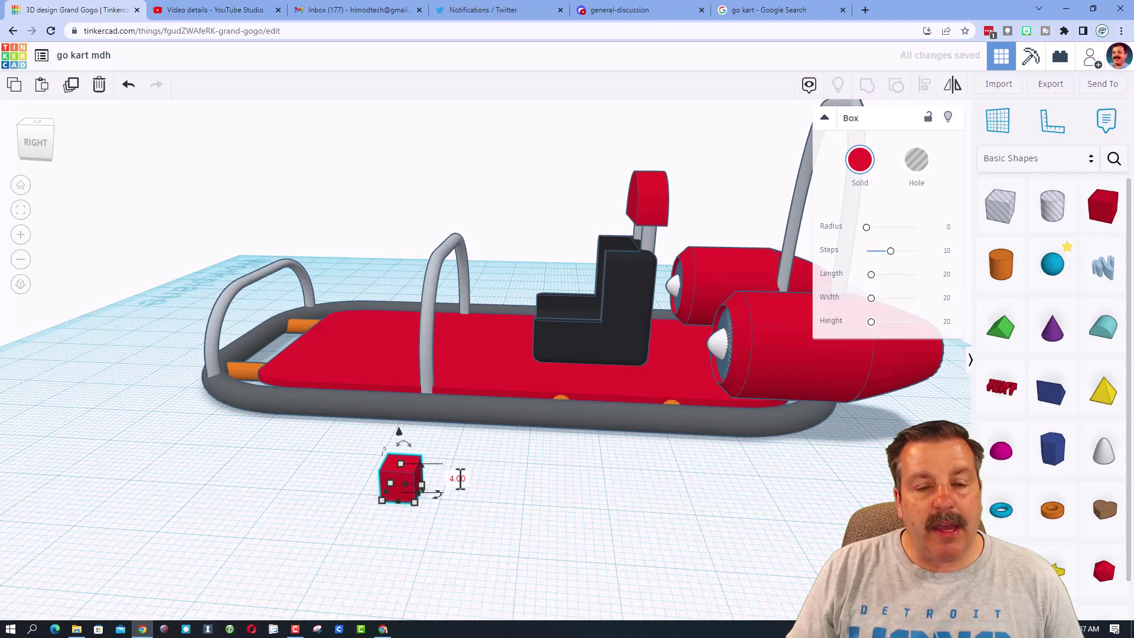
Step: Make the red box 10 mm tall, thin it into a narrow slab and set its Radius to 2
drag(395, 465, 390, 417)
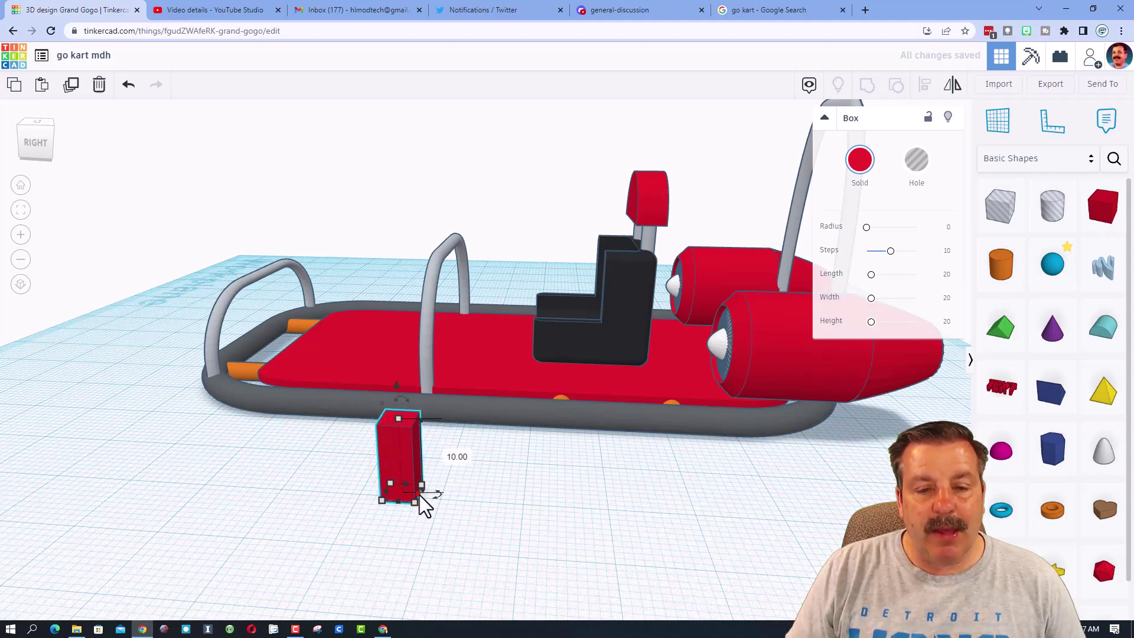
drag(419, 496, 398, 493)
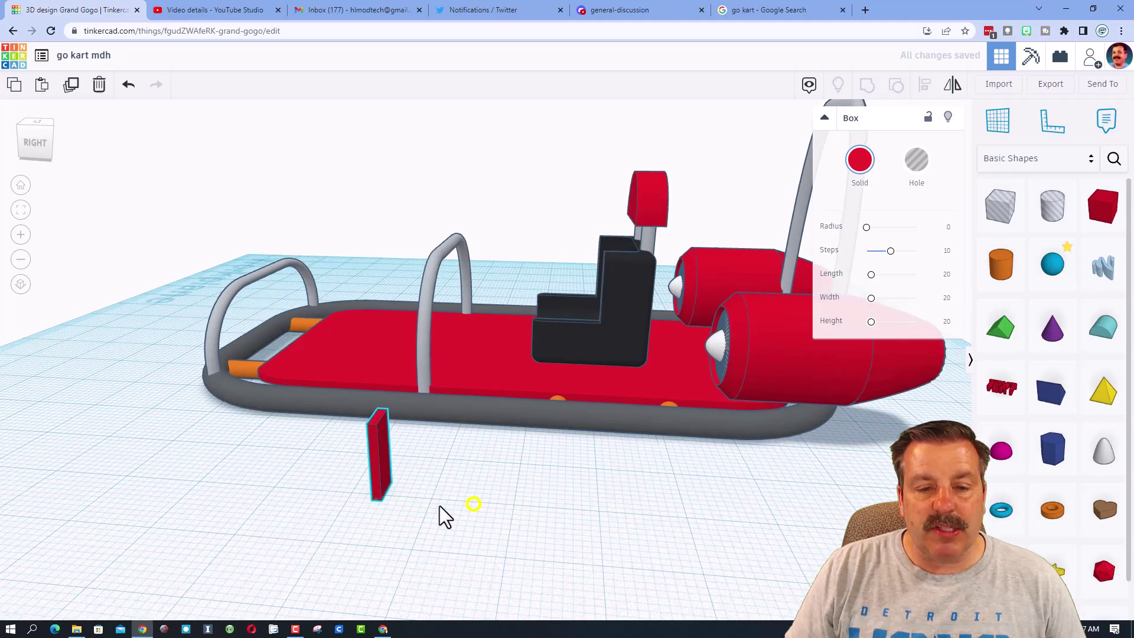
right_drag(444, 515, 439, 511)
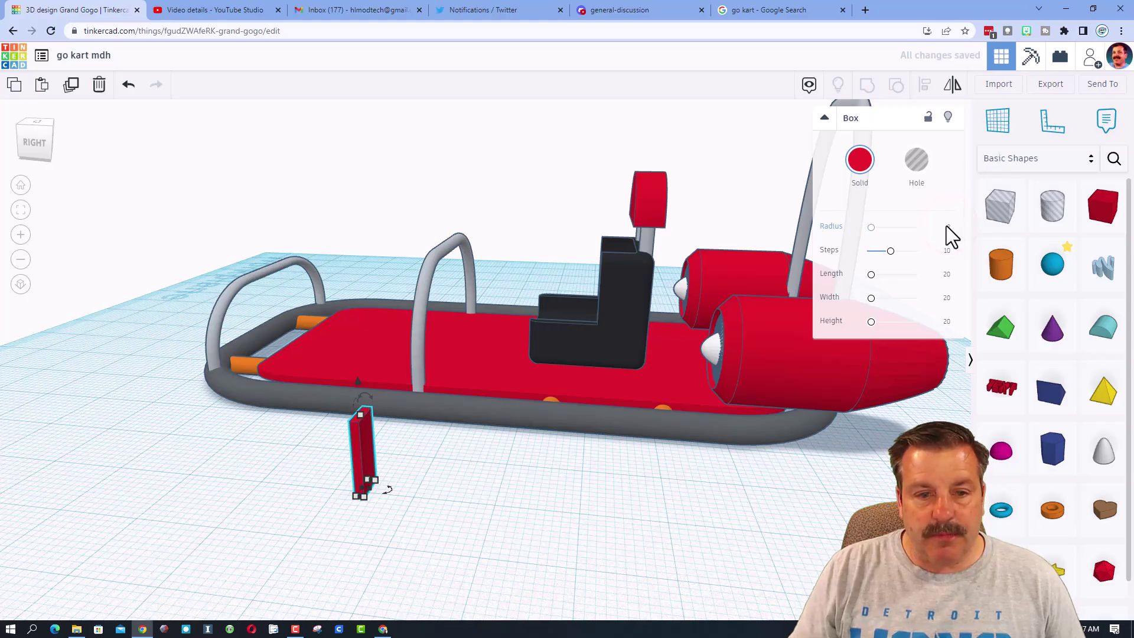
Step: Tilt the thin slab toward the front of the kart and recolour it black
mouse_move(369, 401)
mouse_down()
mouse_move(375, 409)
mouse_move(354, 413)
mouse_up()
right_drag(319, 499, 277, 496)
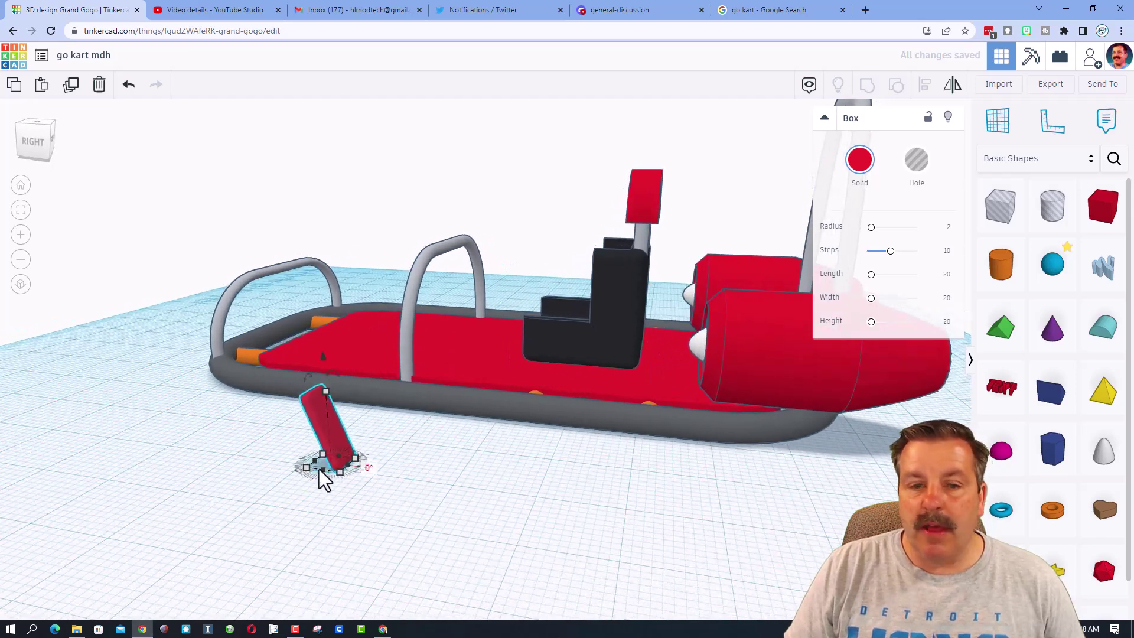
click(857, 163)
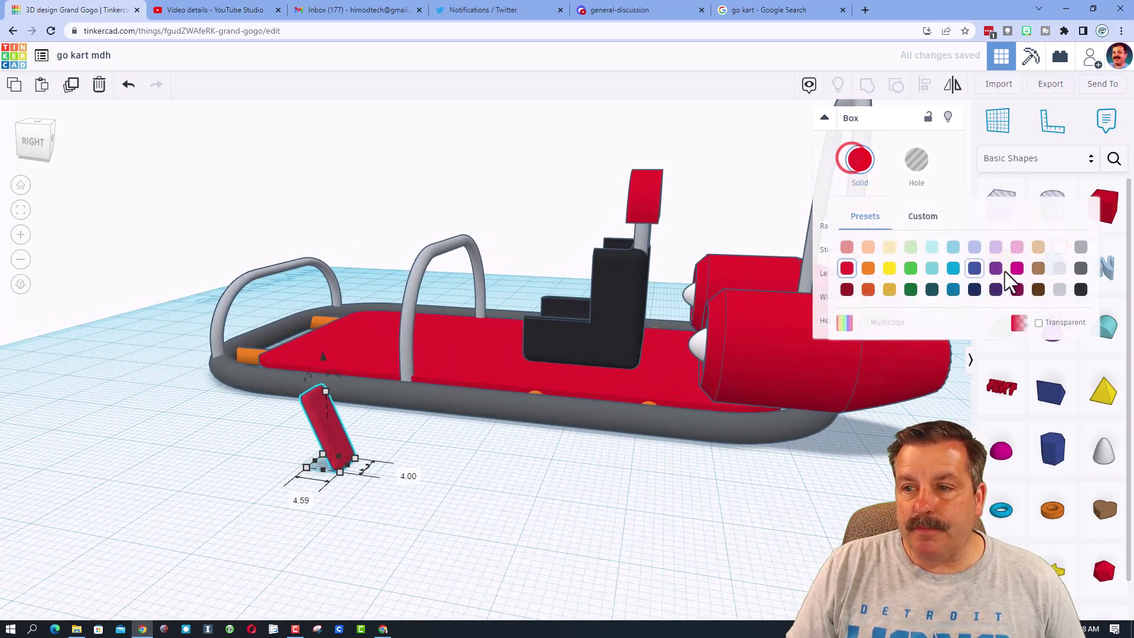
click(1081, 290)
Step: Duplicate the black slab beside the original to make a pair of pedals and group the two
click(346, 455)
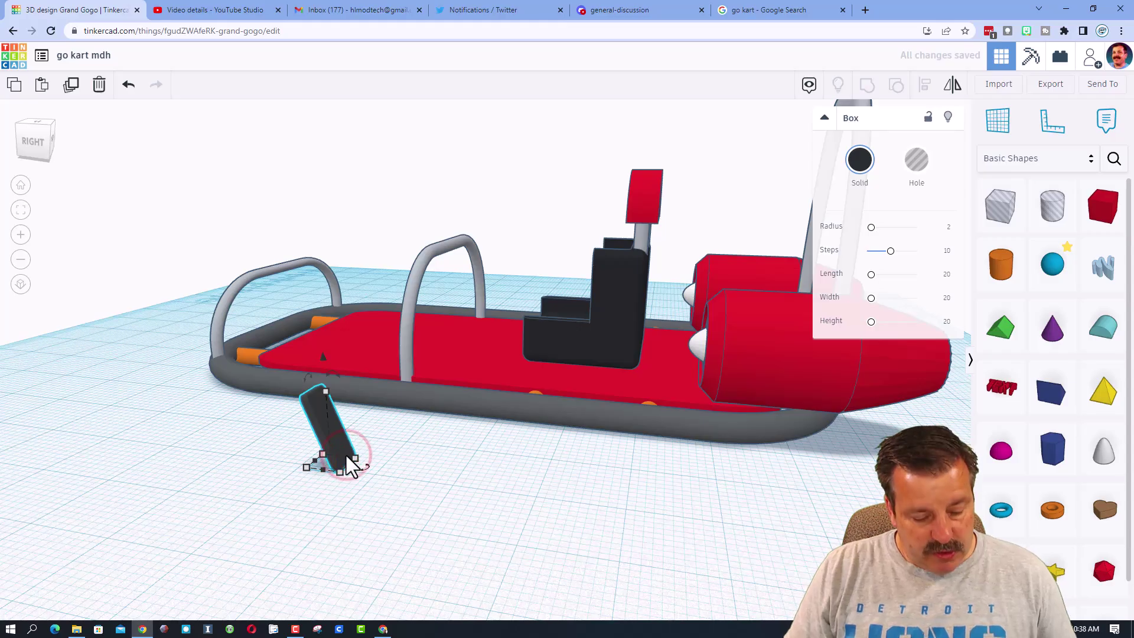
key(Down)
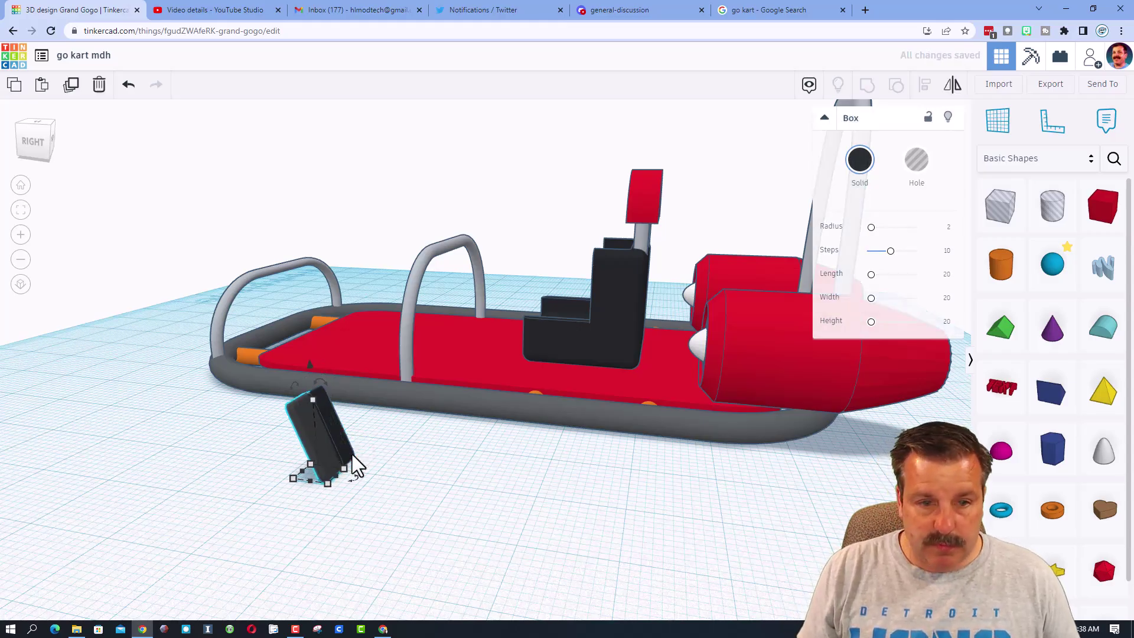
key(ctrl+d)
right_drag(287, 474, 303, 502)
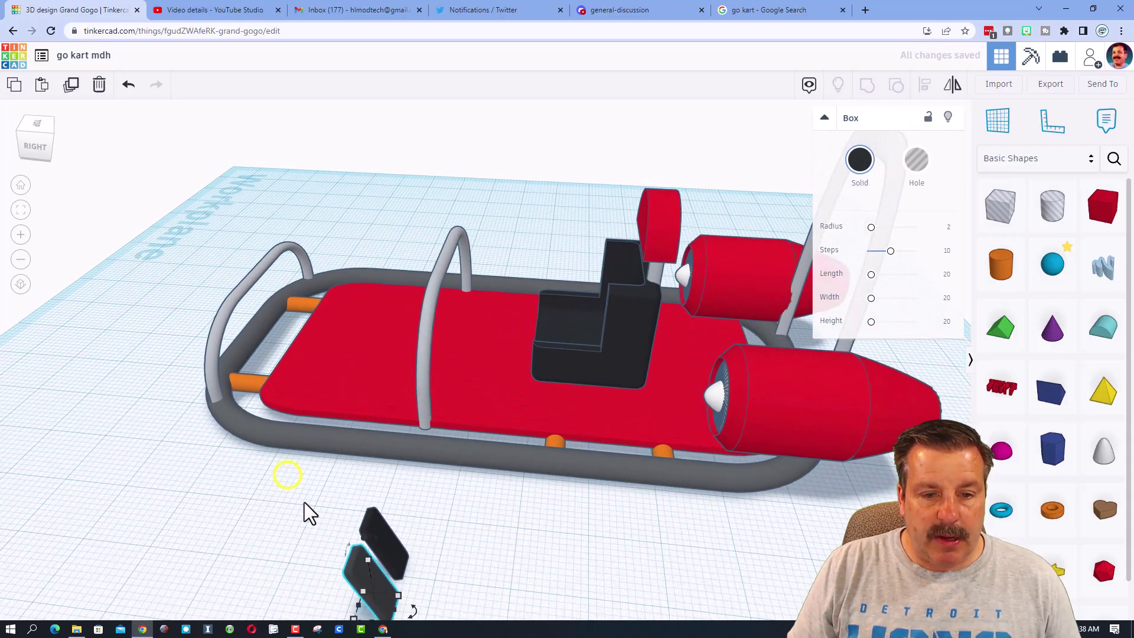
drag(304, 502, 413, 574)
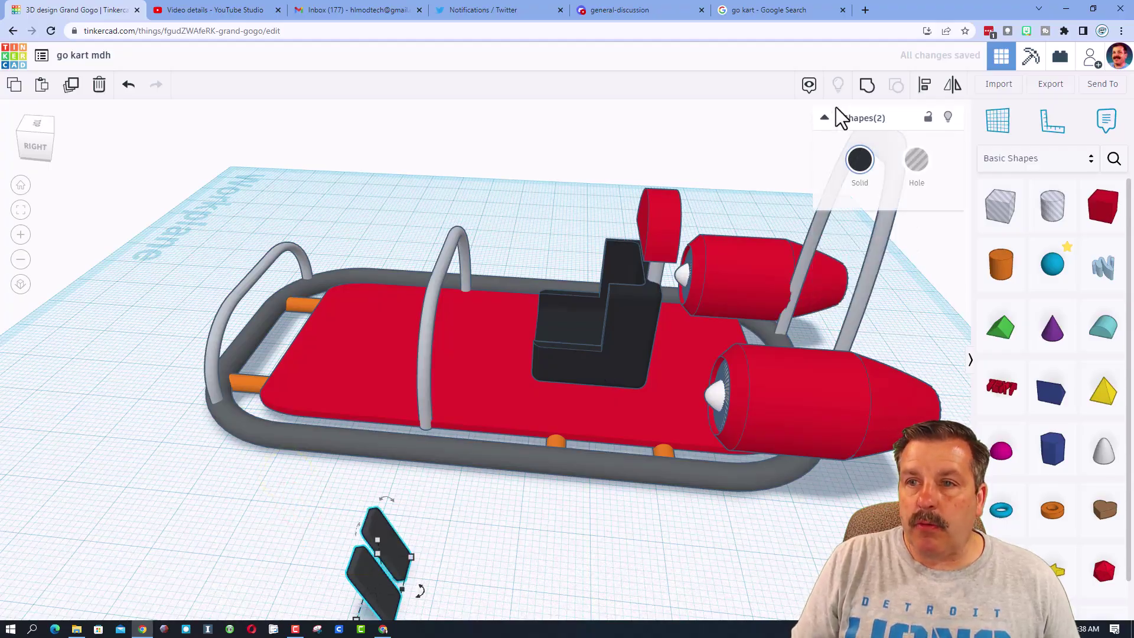
click(861, 86)
Step: Place a workplane on the red floor plate and drop the grouped pedals to its height
key(w)
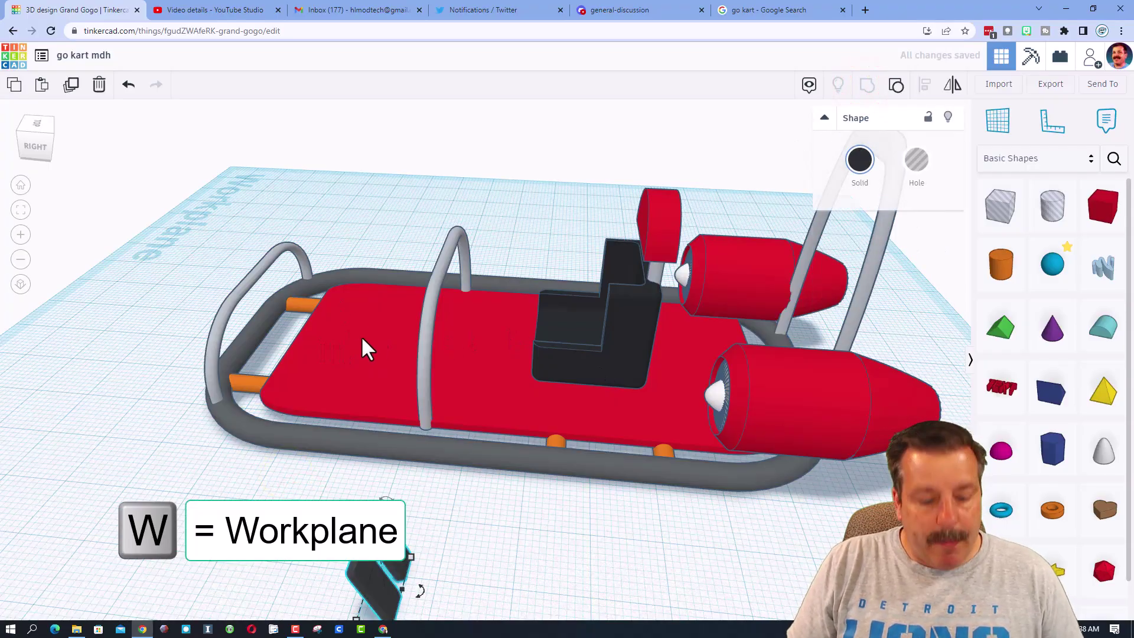
click(369, 330)
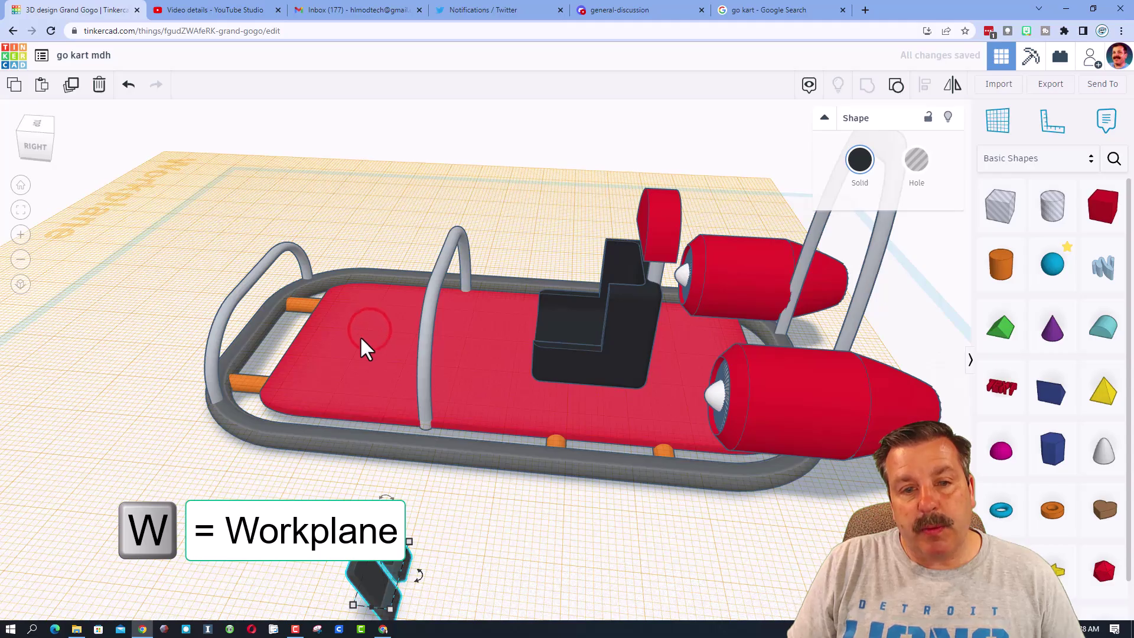
key(d)
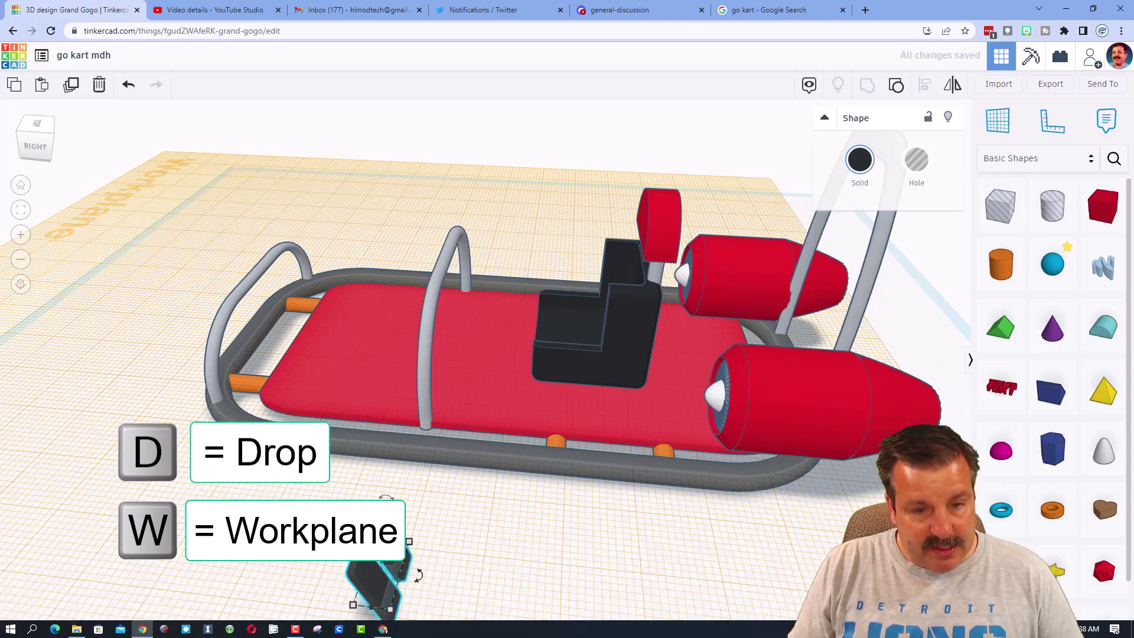
Step: Move the grouped pedals across onto the floor plate near its front end and restore the base workplane
key(shift+Right)
key(shift+Right)
key(shift+Right)
key(shift+Right)
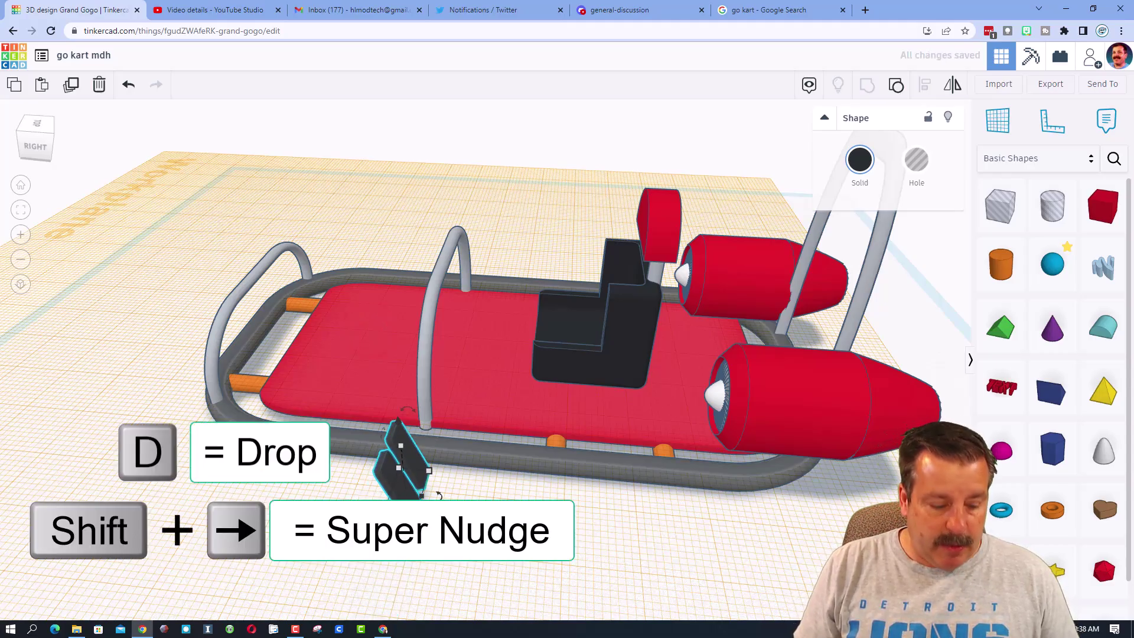
key(shift+Right)
key(shift+Right)
key(shift+Right)
key(shift+Right)
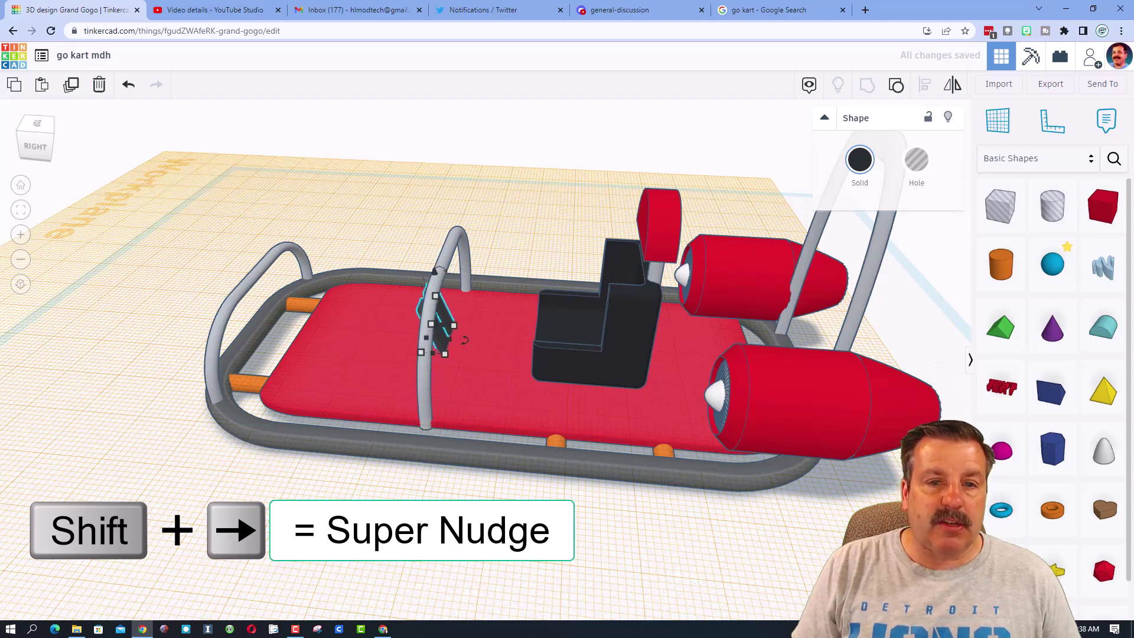
key(shift+Left)
key(shift+Left)
key(shift+Left)
key(shift+Left)
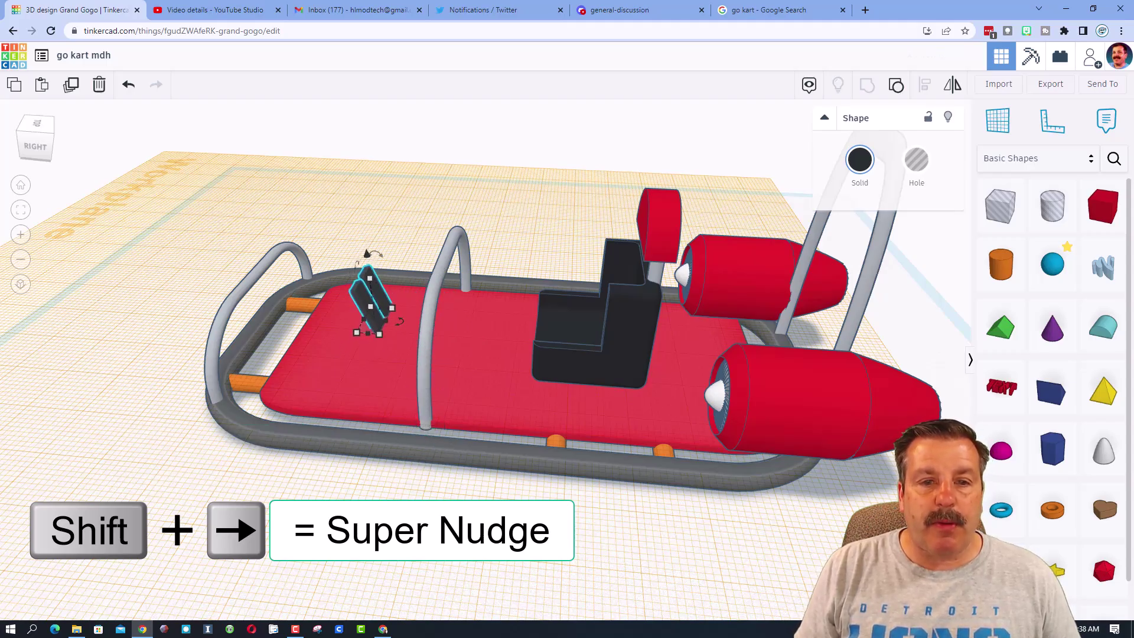
key(Left)
key(Left)
key(Left)
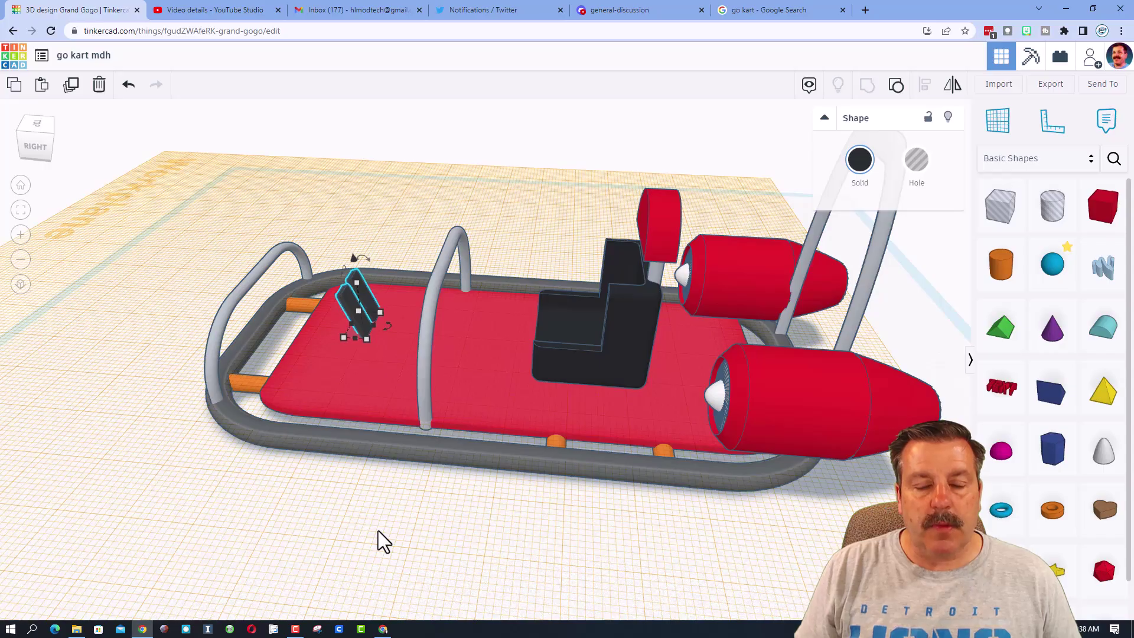
click(378, 530)
right_drag(378, 530, 633, 515)
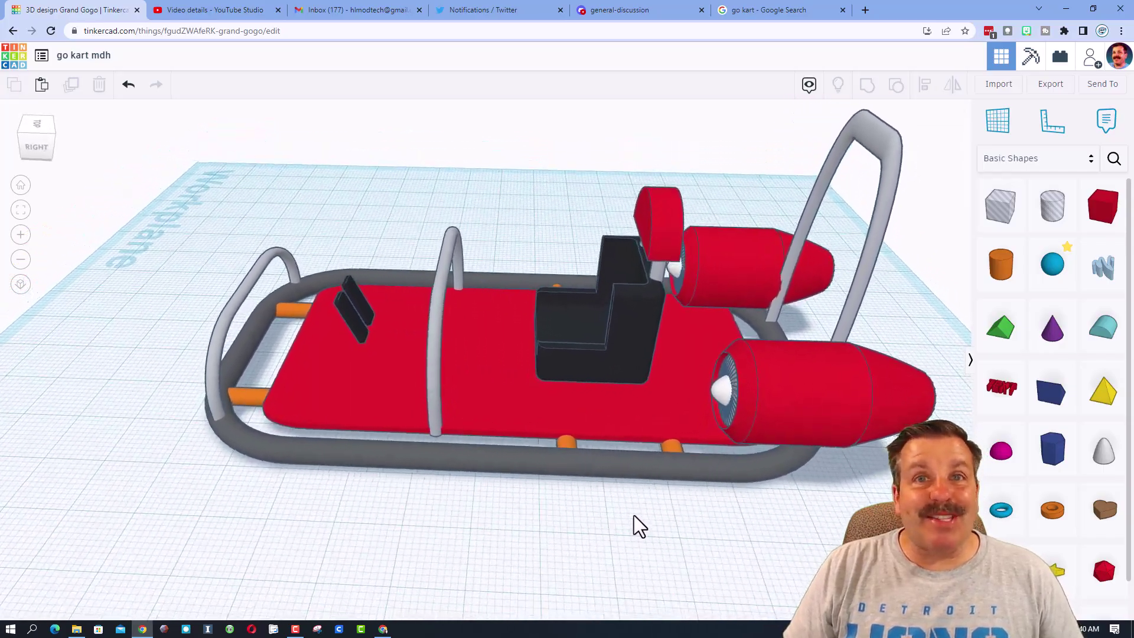
Step: Search the Shape Generators collection for "wheel"
scroll(633, 515, down, 3)
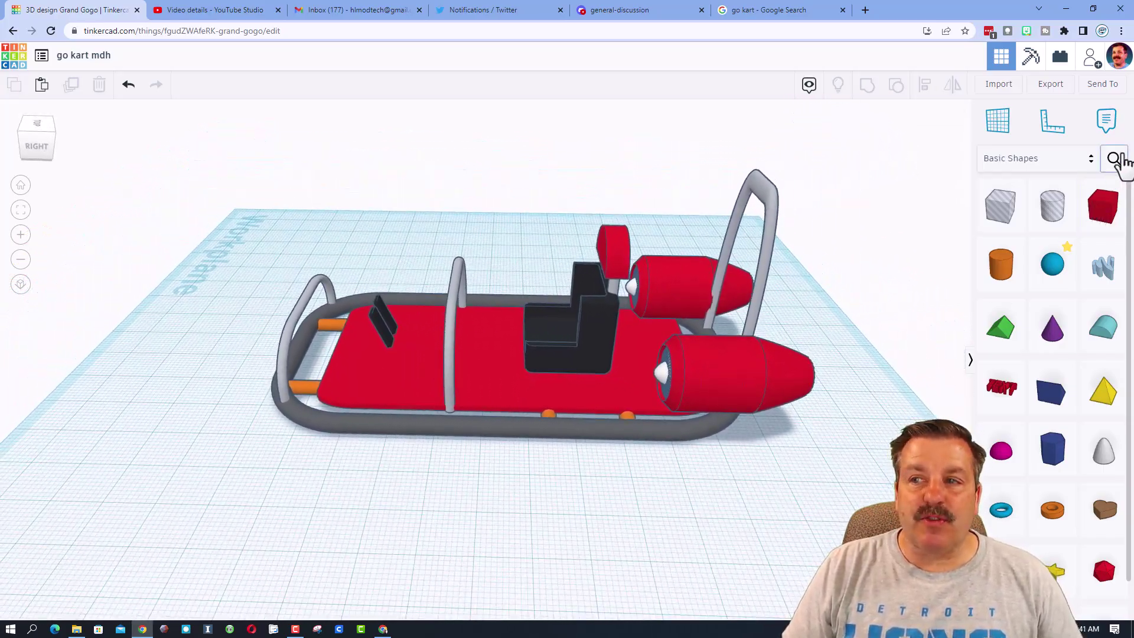
click(1115, 158)
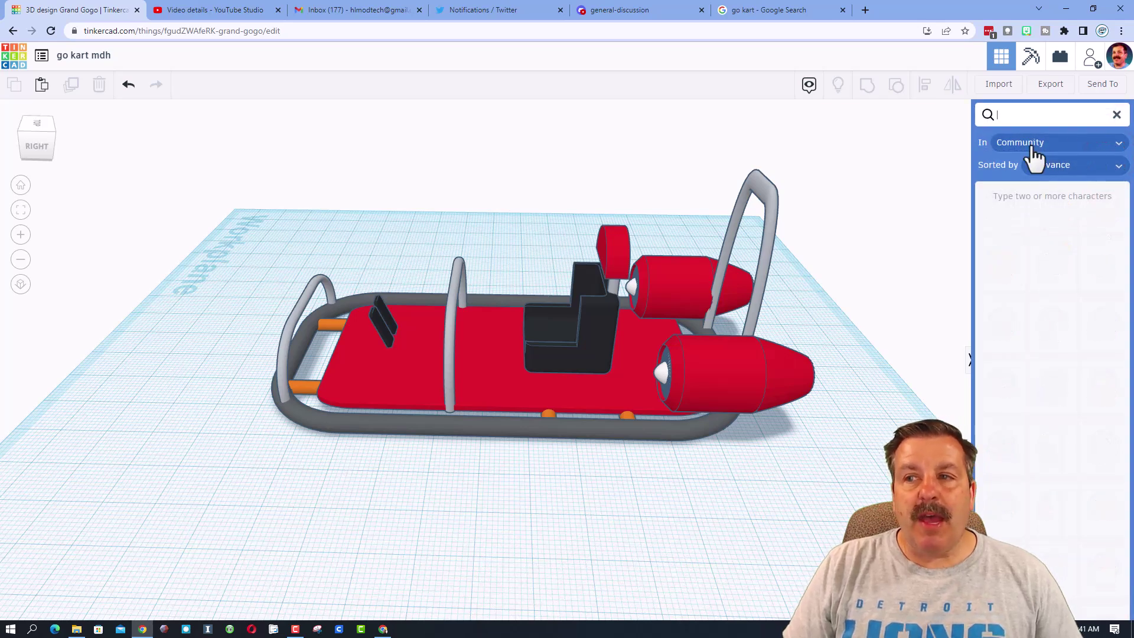
click(1018, 144)
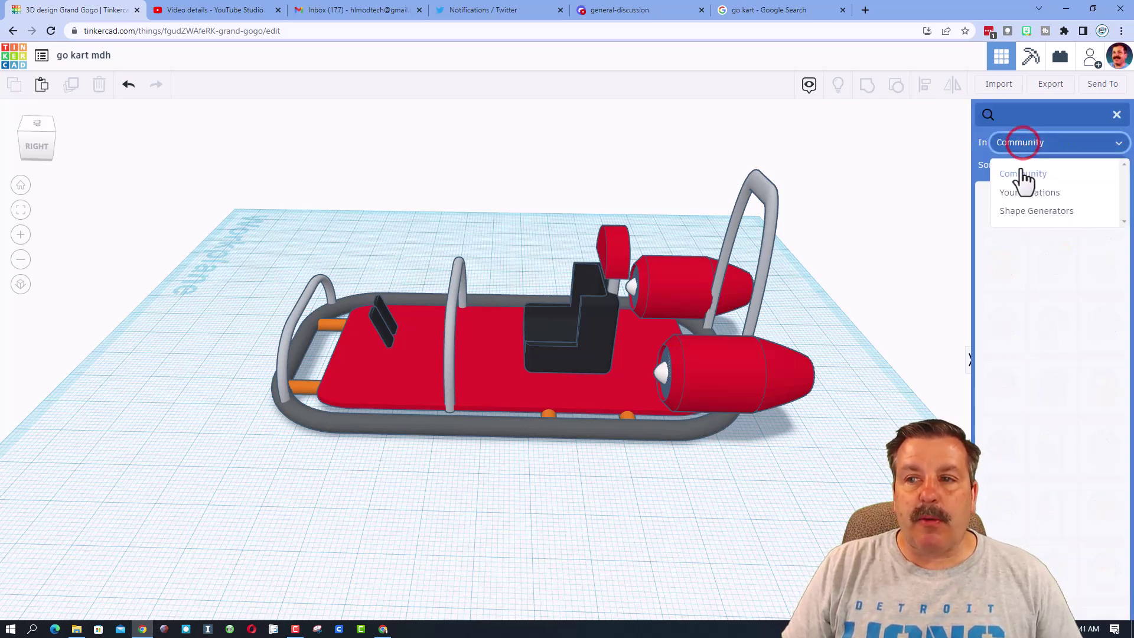
click(1025, 214)
click(1019, 114)
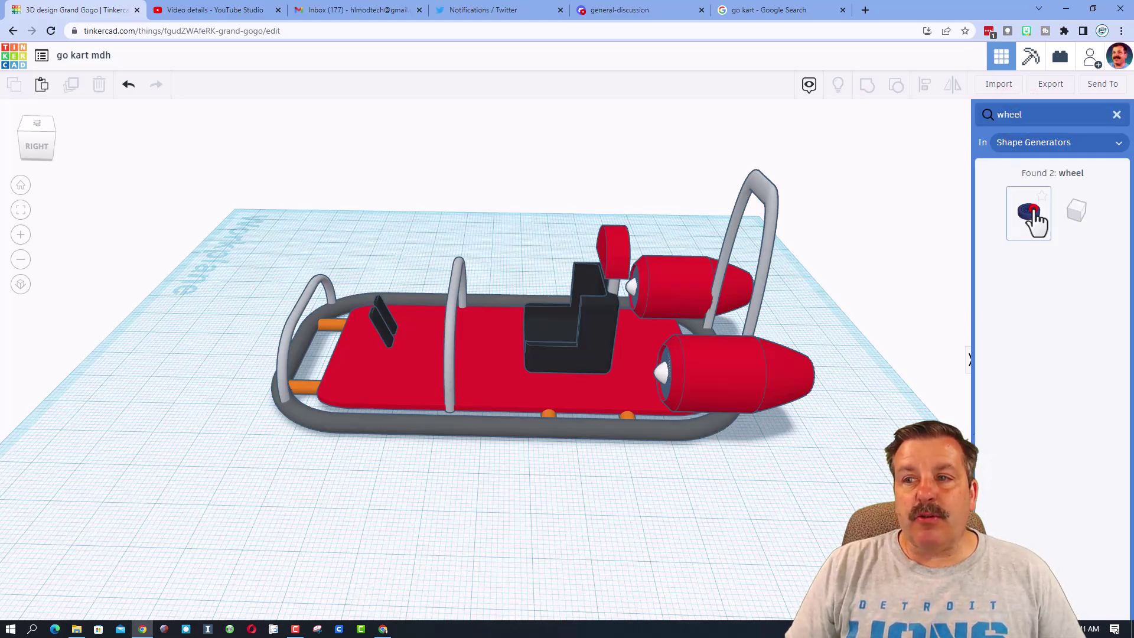
Step: Add the Wheel shape beside the kart and give it Rim Style 6 and Tire Depth 5
drag(1027, 213, 510, 513)
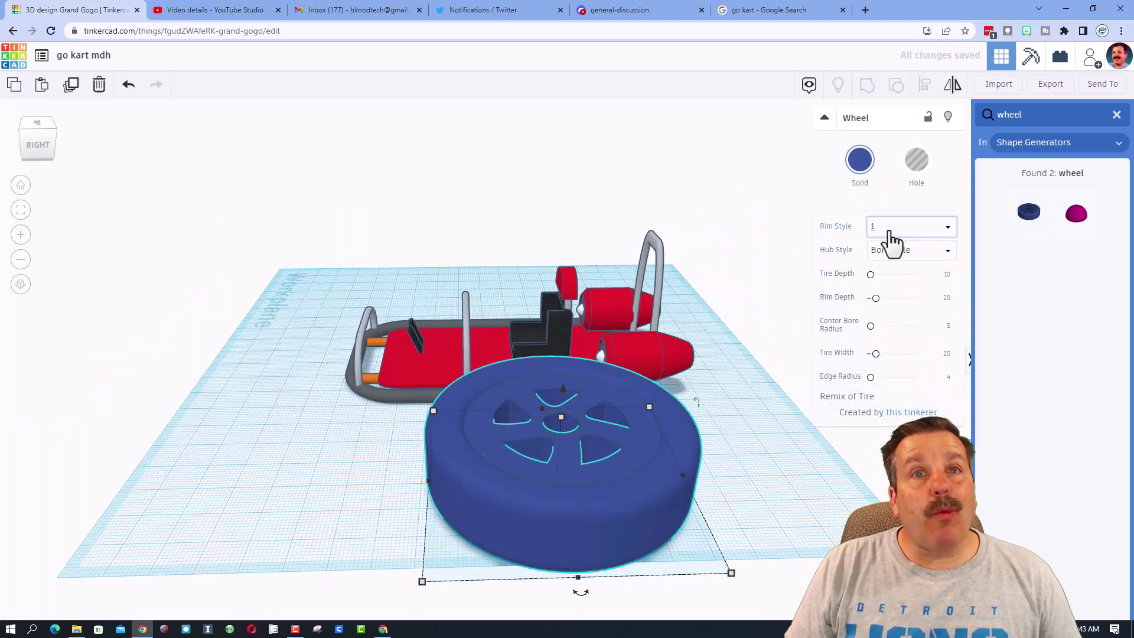
click(894, 229)
click(890, 326)
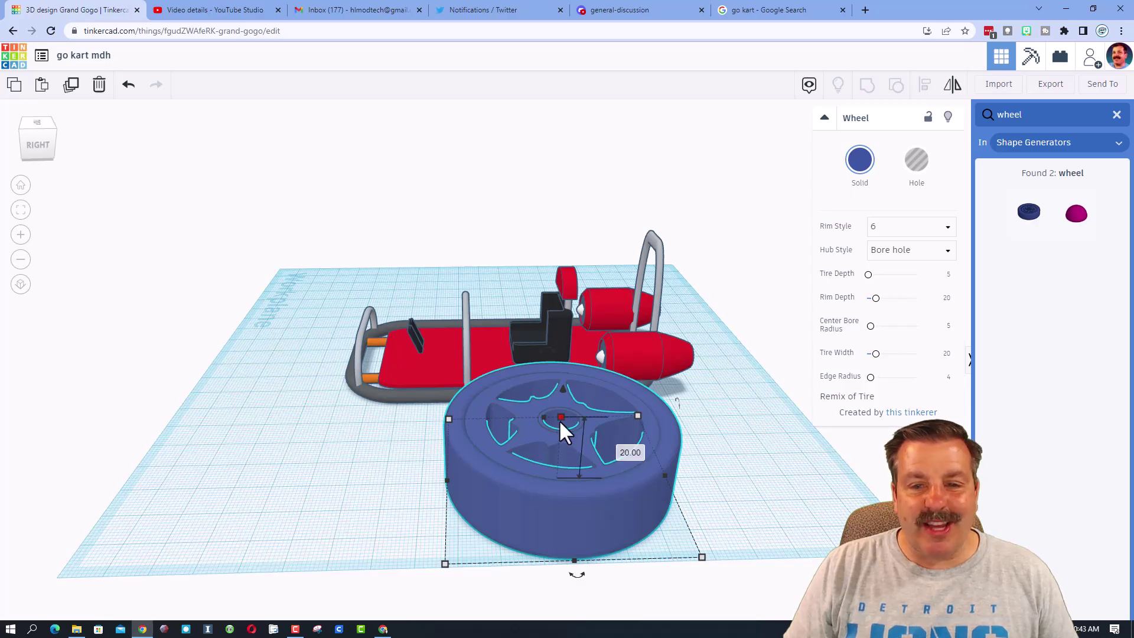
Step: Scale the wheel down proportionally to steering-wheel size, flatten it to 1 mm thick and colour it black
shift+drag(701, 556, 502, 448)
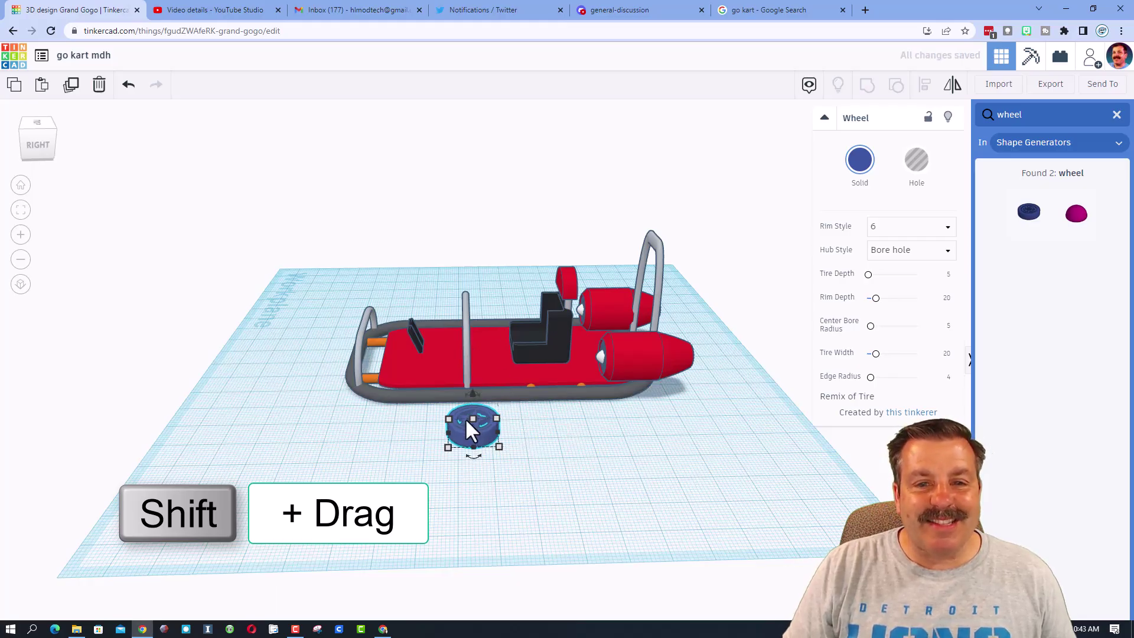
drag(470, 415, 472, 430)
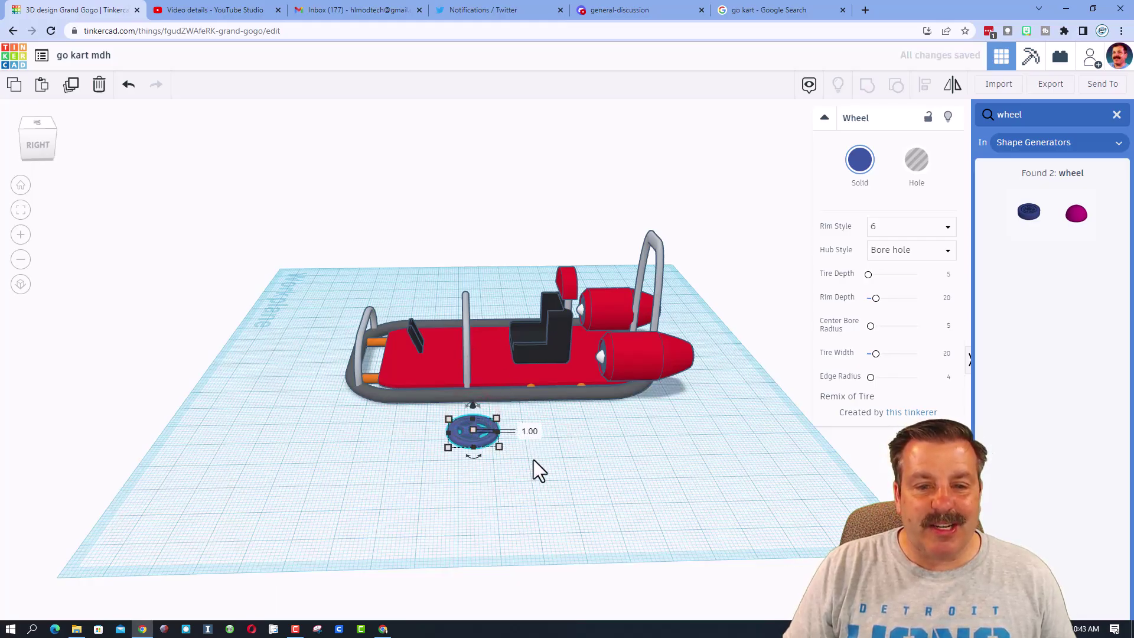
click(540, 467)
click(469, 434)
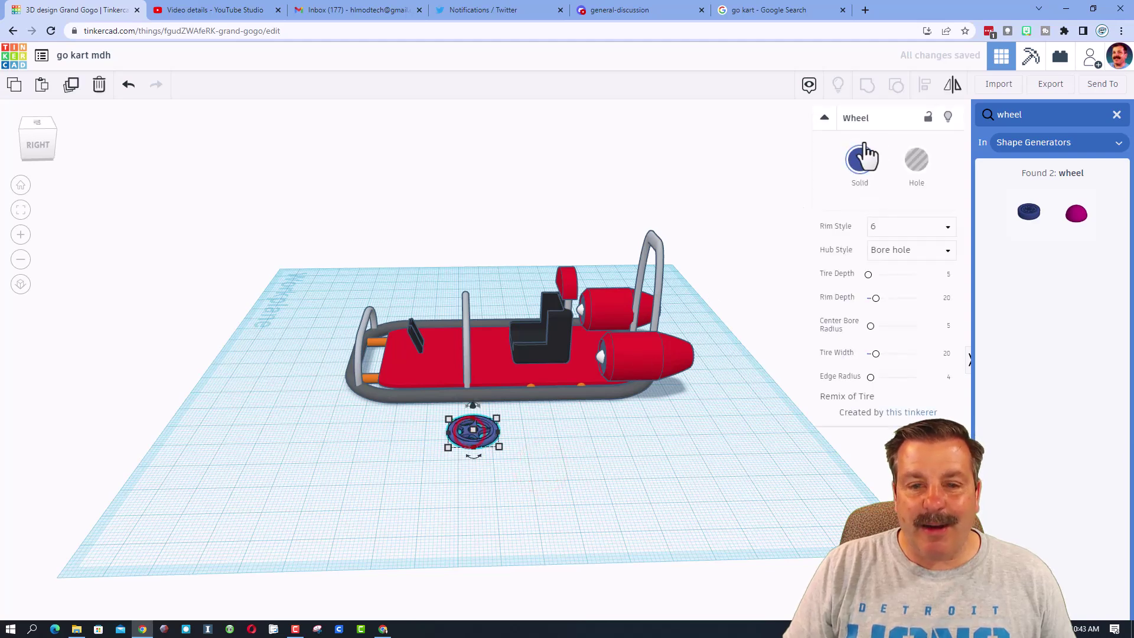
click(861, 166)
click(1080, 289)
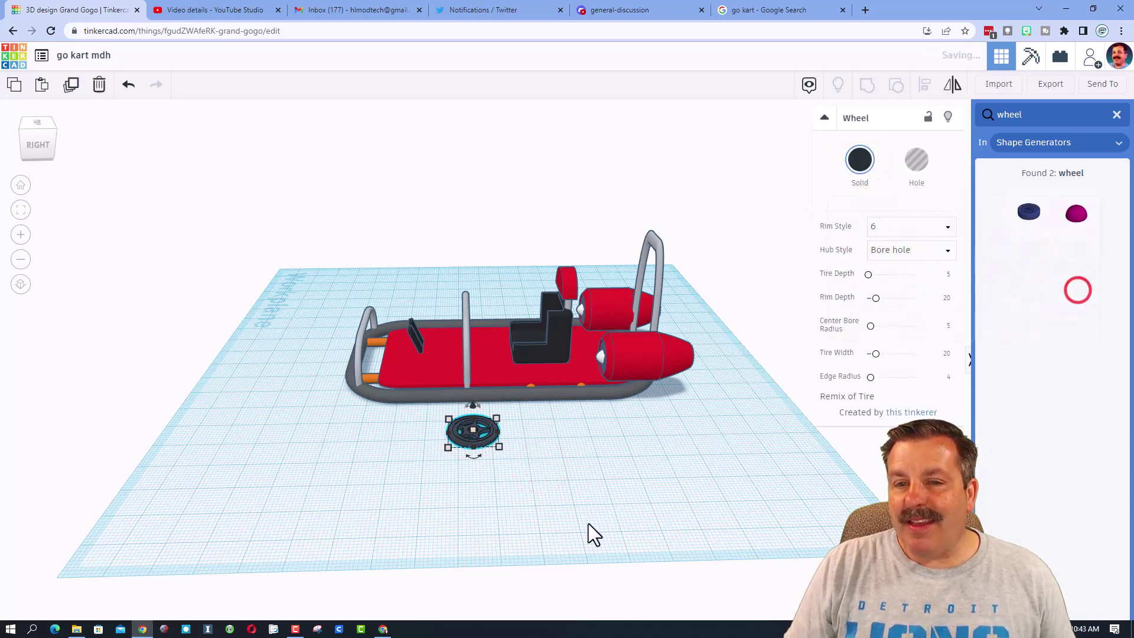
Step: Add an orange cylinder beside the wheel, scale it proportionally to 3 mm high, and stretch its height to 35 mm
click(1115, 113)
drag(1000, 267, 596, 466)
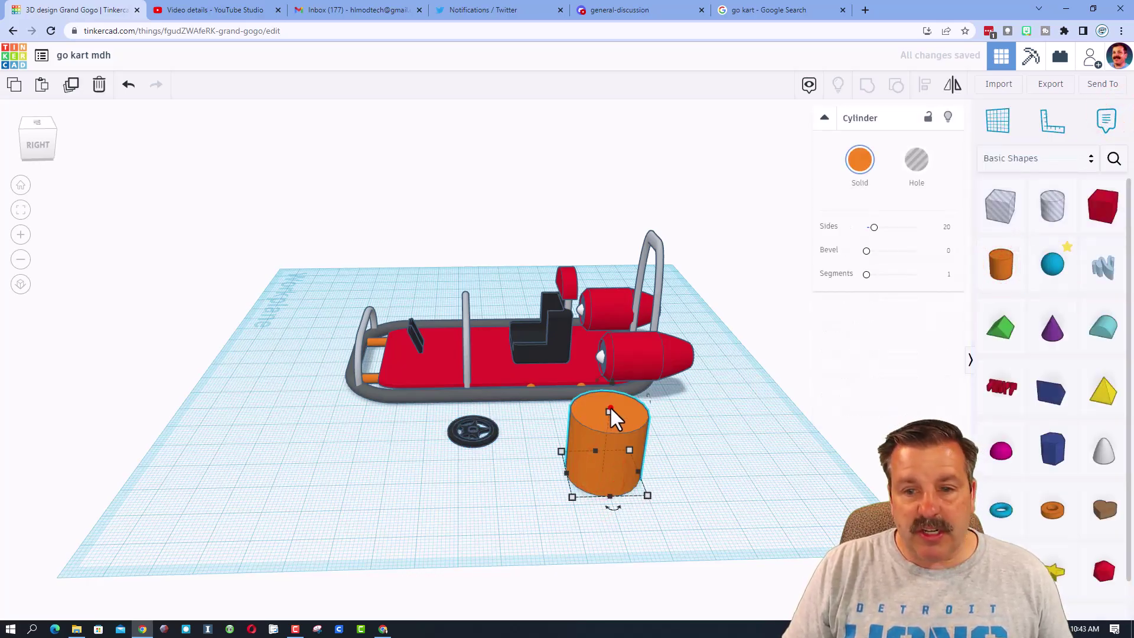
shift+drag(609, 408, 692, 339)
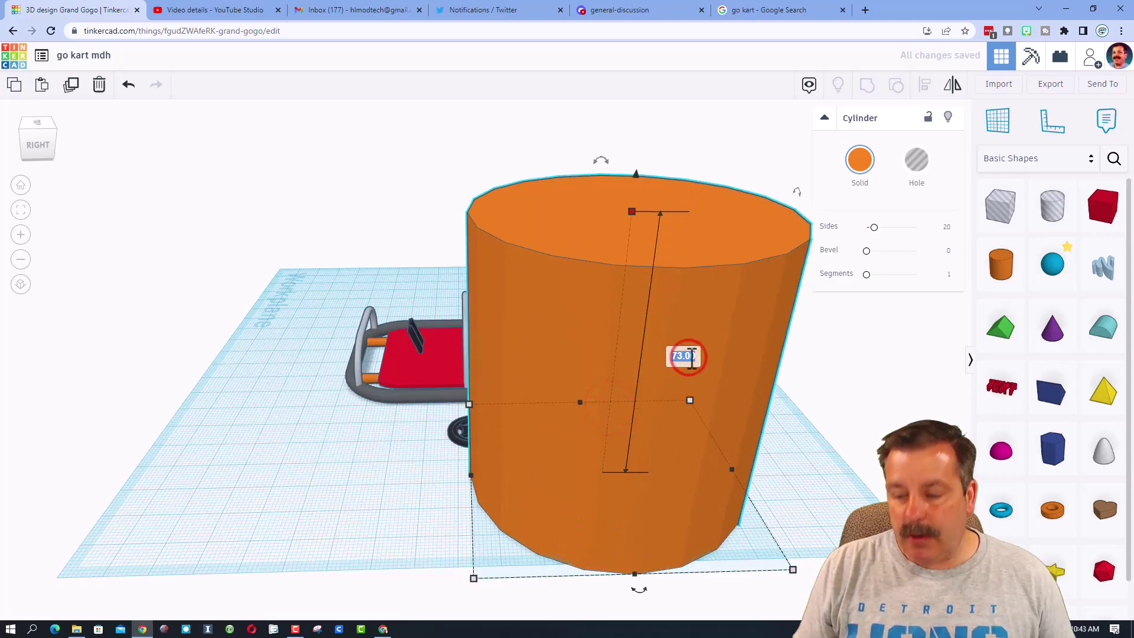
key(Return)
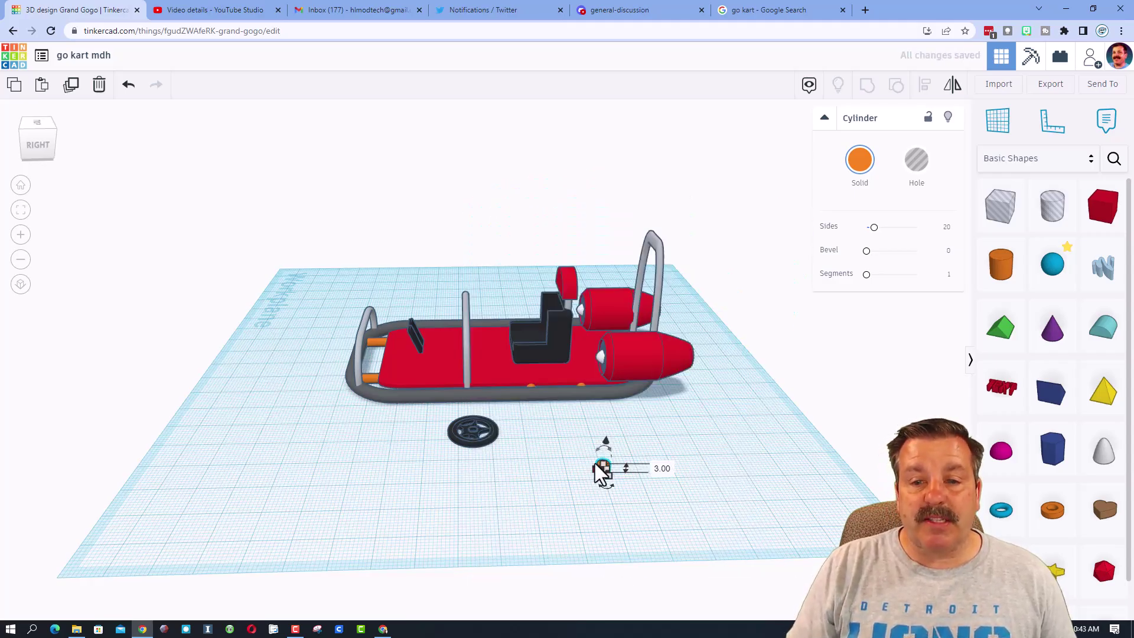
drag(608, 473, 624, 365)
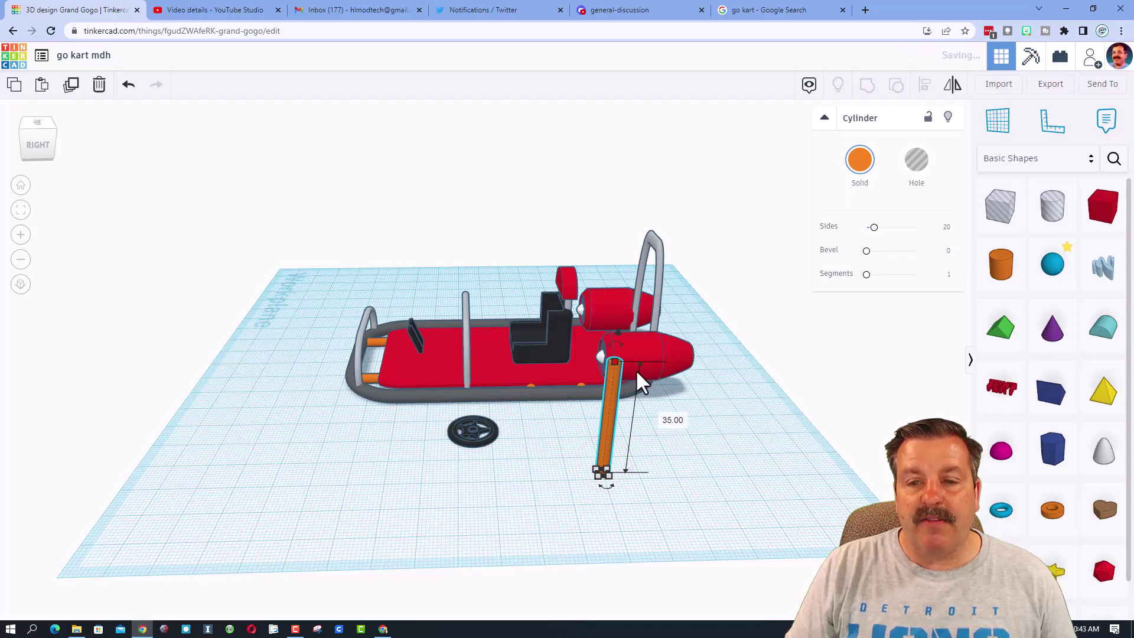
Step: Place a workplane on top of the orange cylinder and bring the black wheel up to that height
right_drag(635, 370, 714, 422)
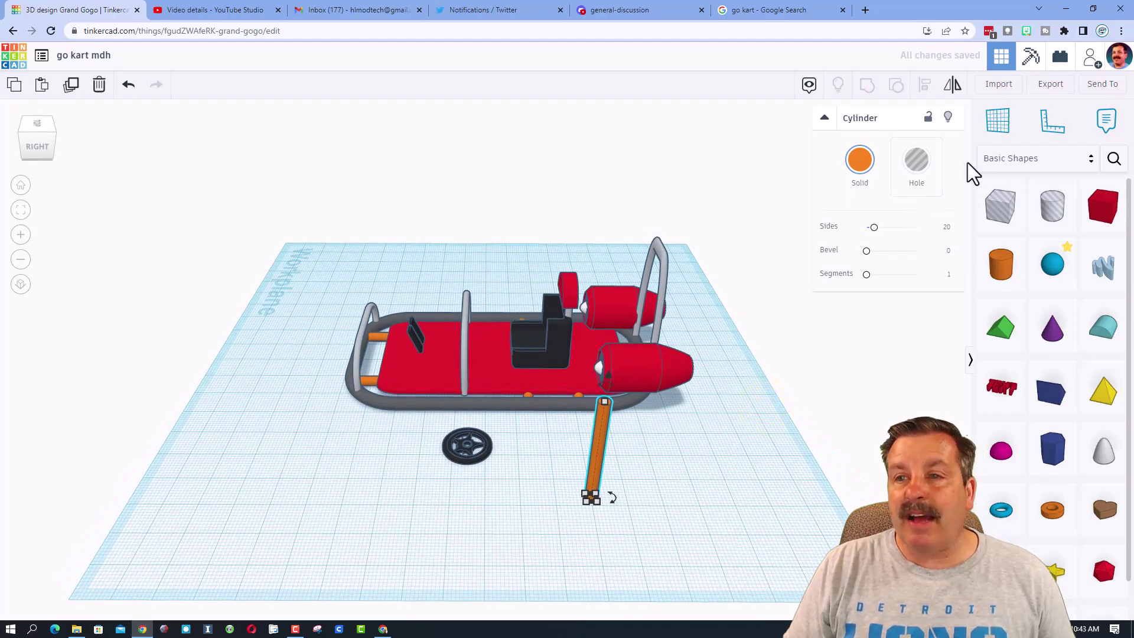
click(605, 402)
click(484, 456)
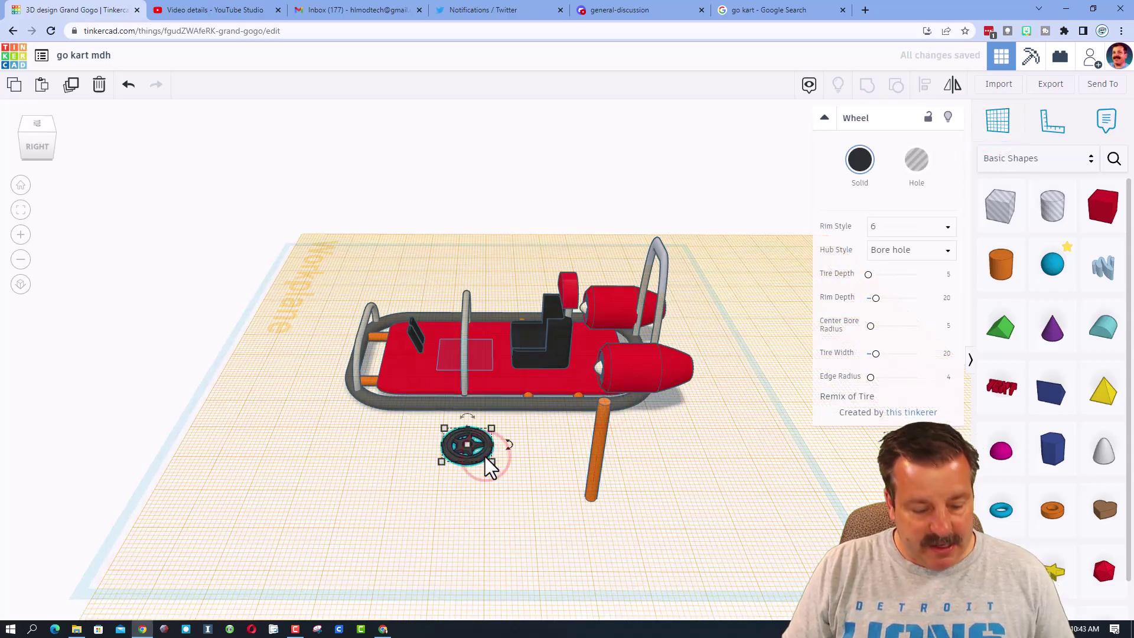
key(d)
Step: Centre the black wheel over the orange cylinder in both horizontal directions and restore the default workplane
click(539, 494)
right_drag(539, 494, 397, 446)
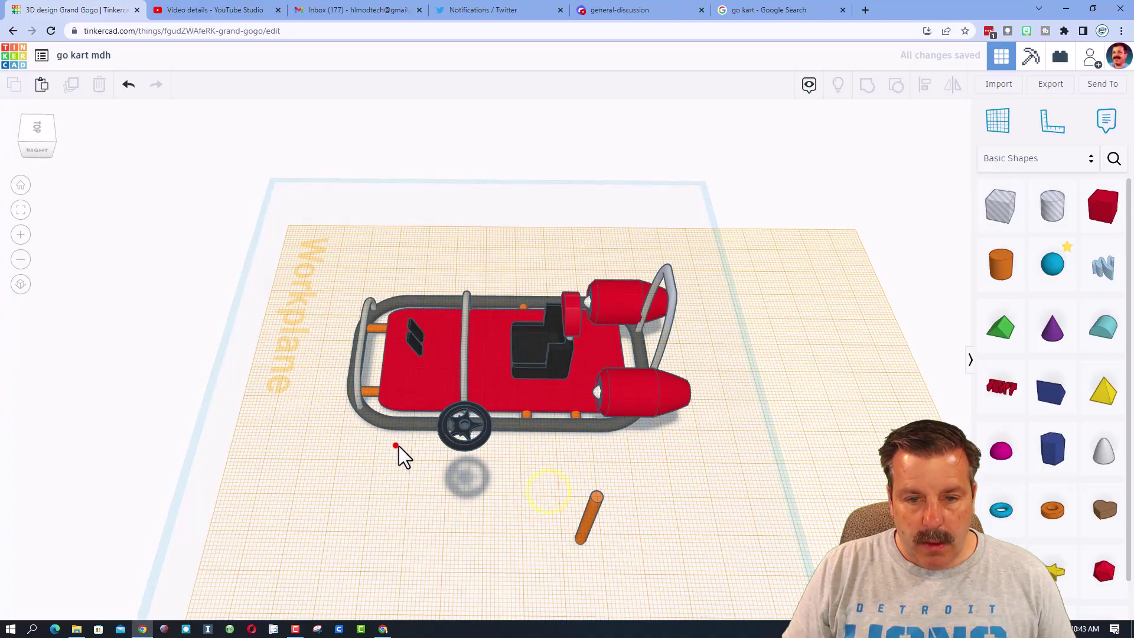
drag(610, 555, 610, 555)
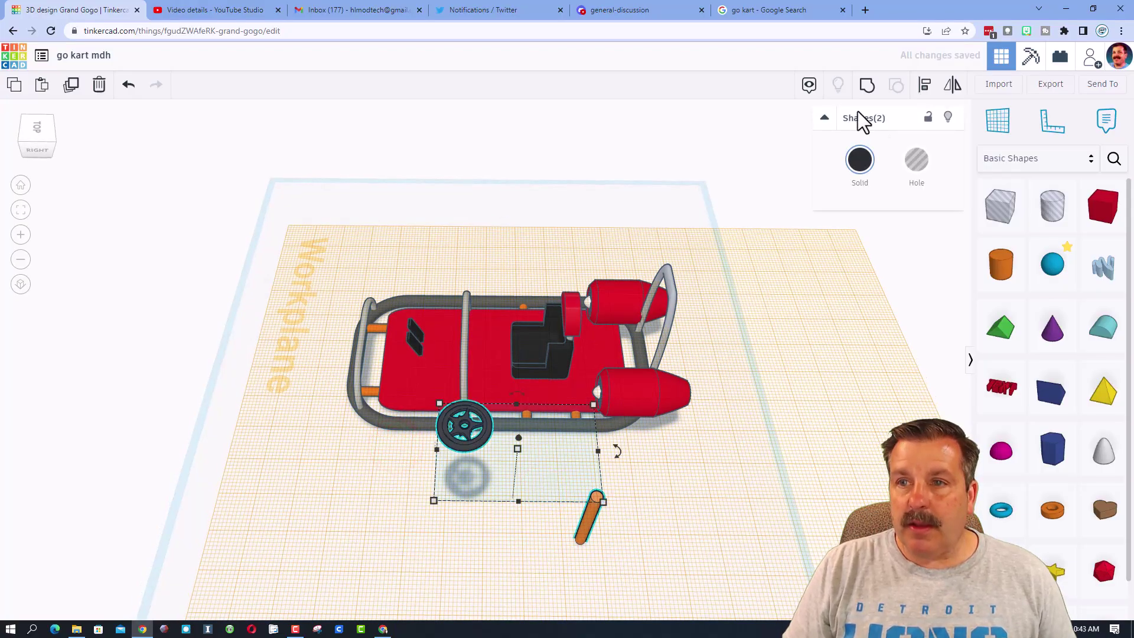
click(925, 85)
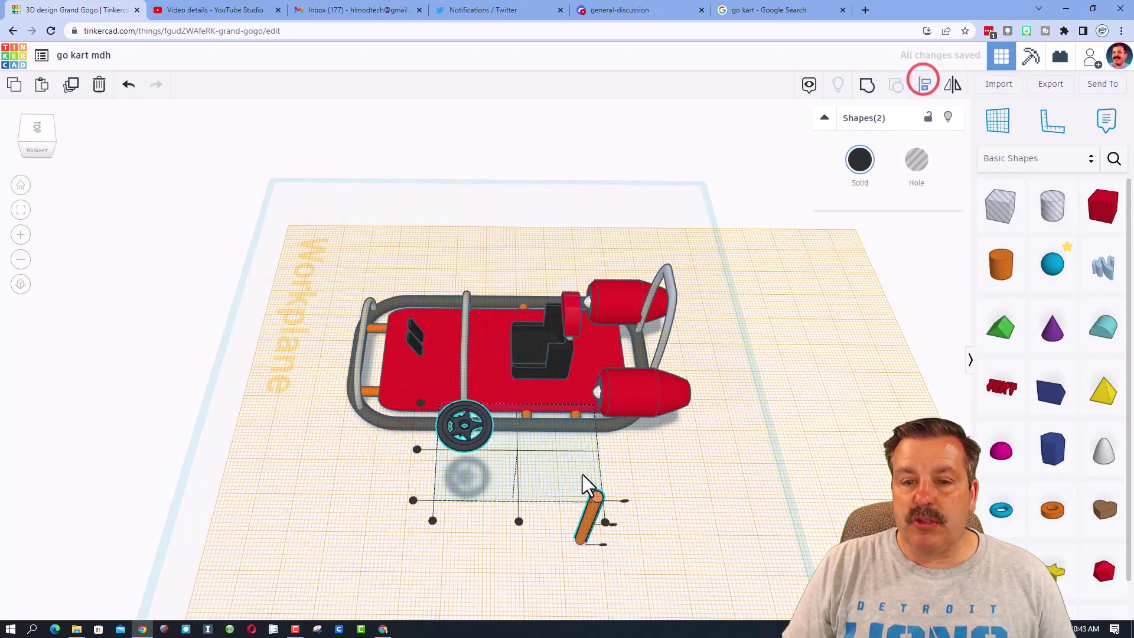
click(600, 524)
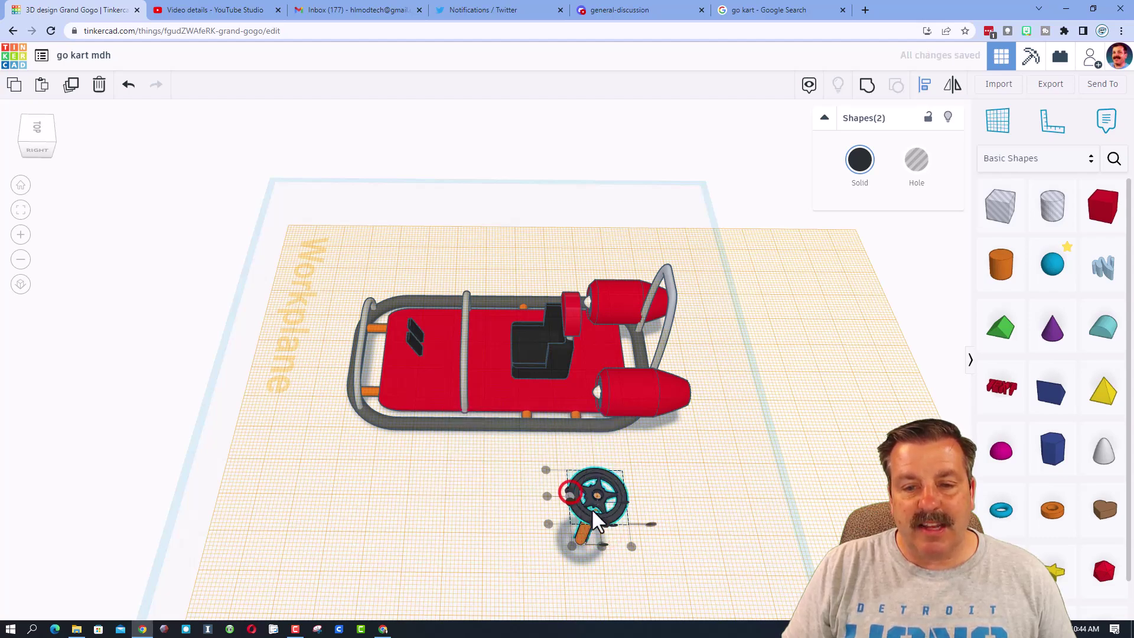
right_drag(710, 513, 597, 467)
click(551, 431)
click(573, 456)
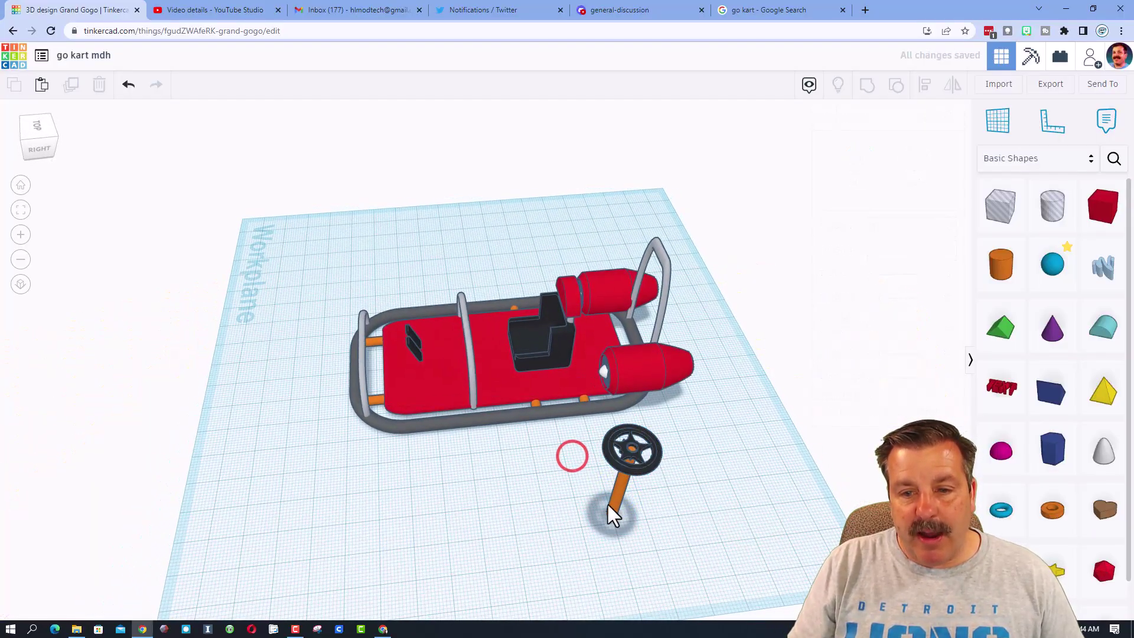
Step: Recolour the orange steering column cylinder light grey
click(618, 499)
click(859, 161)
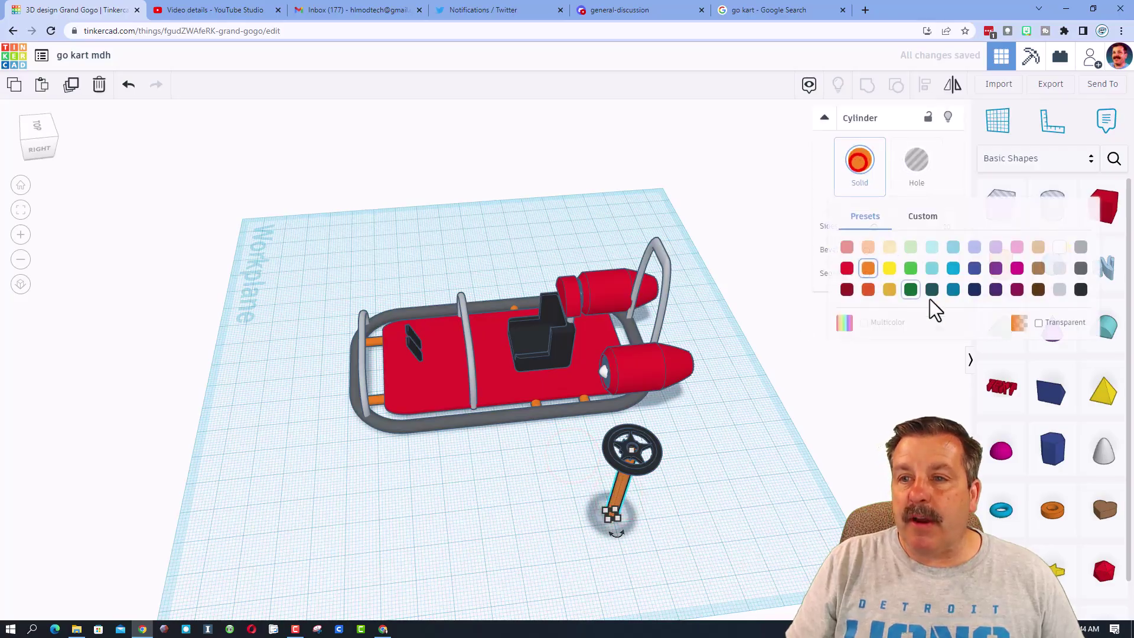
click(1058, 271)
click(727, 516)
Step: Group the steering wheel with its column and turn on Multicolor so each part keeps its own colour
drag(589, 448, 665, 488)
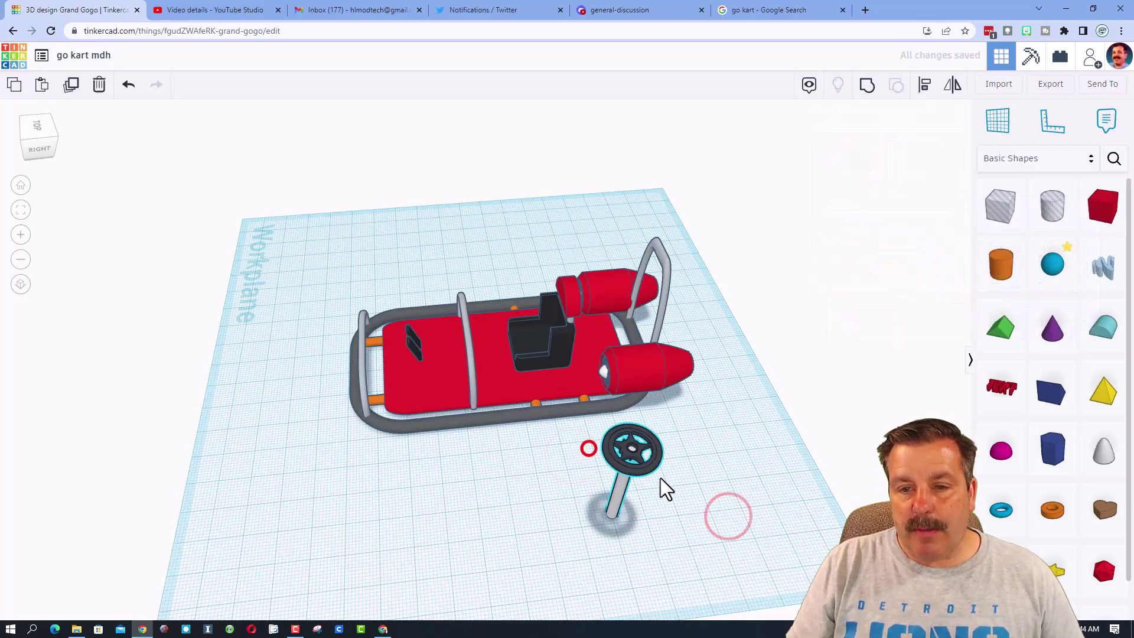
click(867, 85)
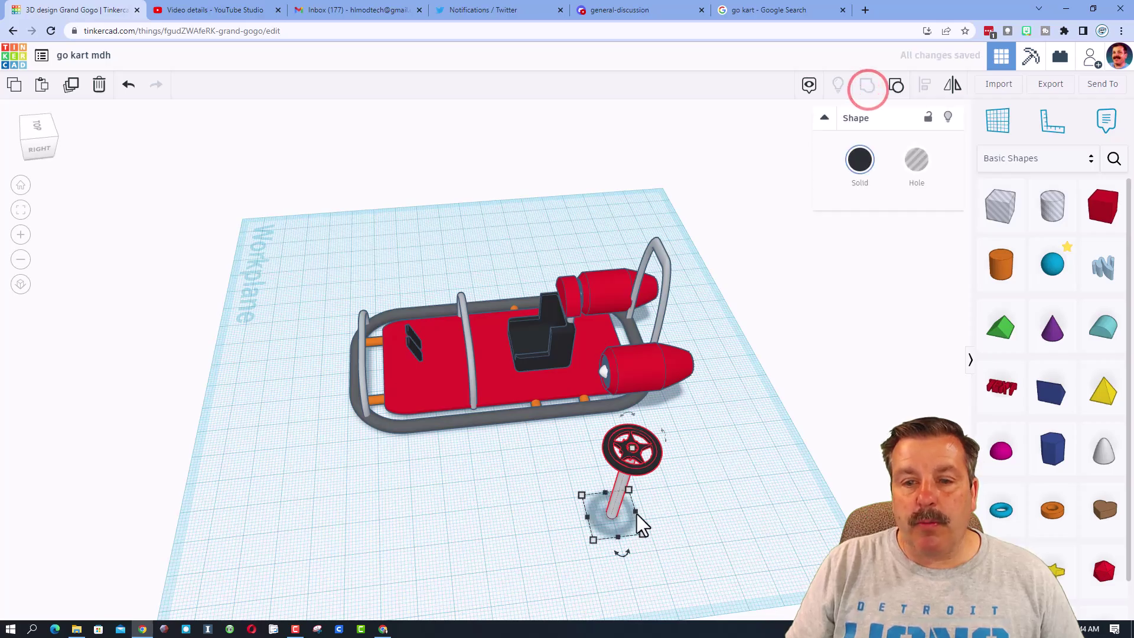
right_drag(731, 516, 773, 502)
click(859, 161)
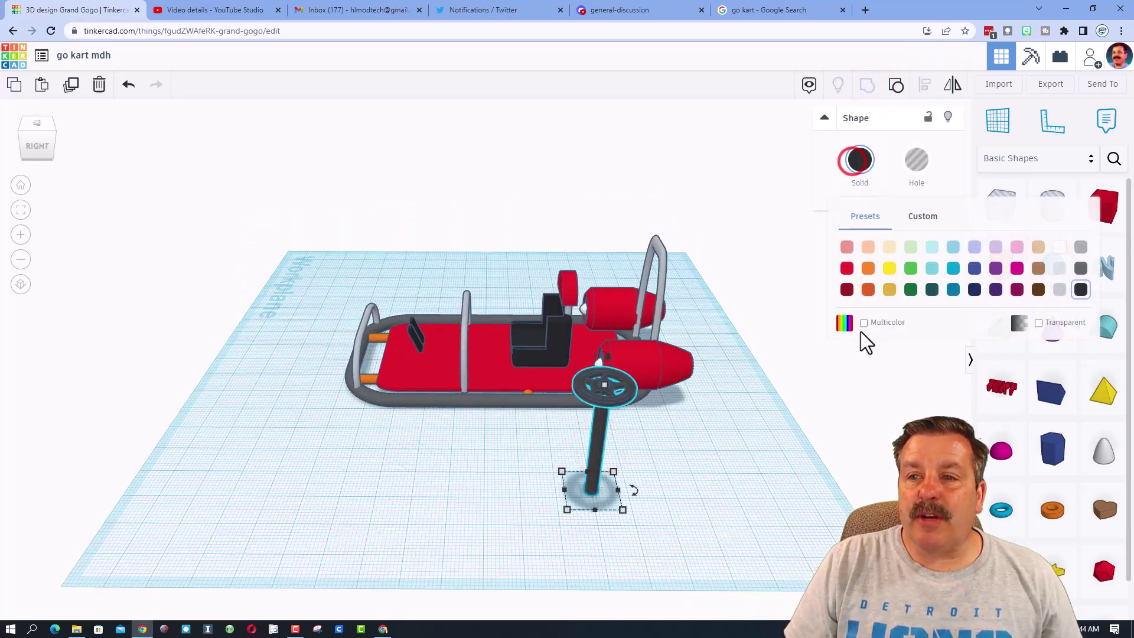
click(865, 321)
click(665, 480)
Step: Place the steering wheel assembly on the kart between pedals and seat, with the wheel angled towards the seat, and tilt it 11° further
click(608, 431)
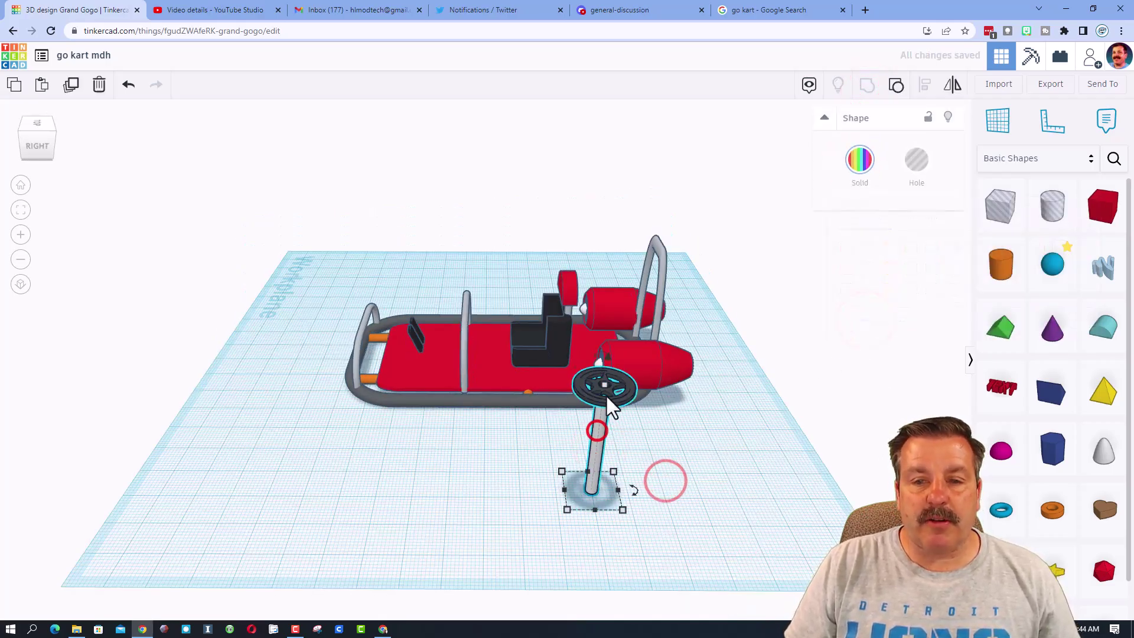
drag(608, 362, 469, 320)
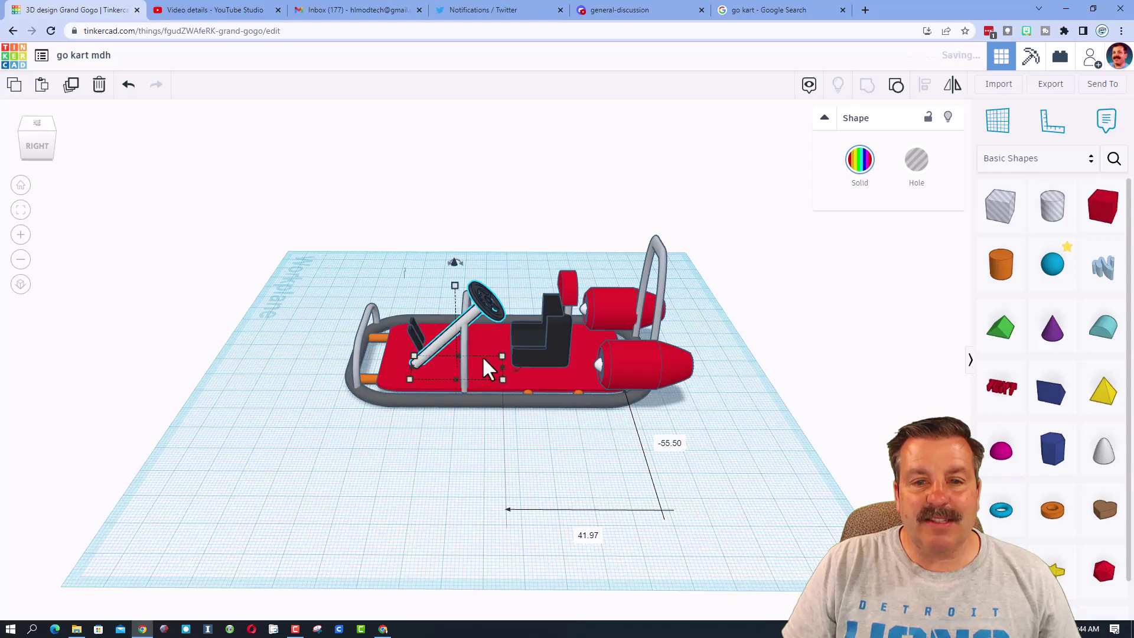
mouse_move(483, 358)
right_down()
mouse_move(611, 335)
mouse_move(477, 345)
right_up()
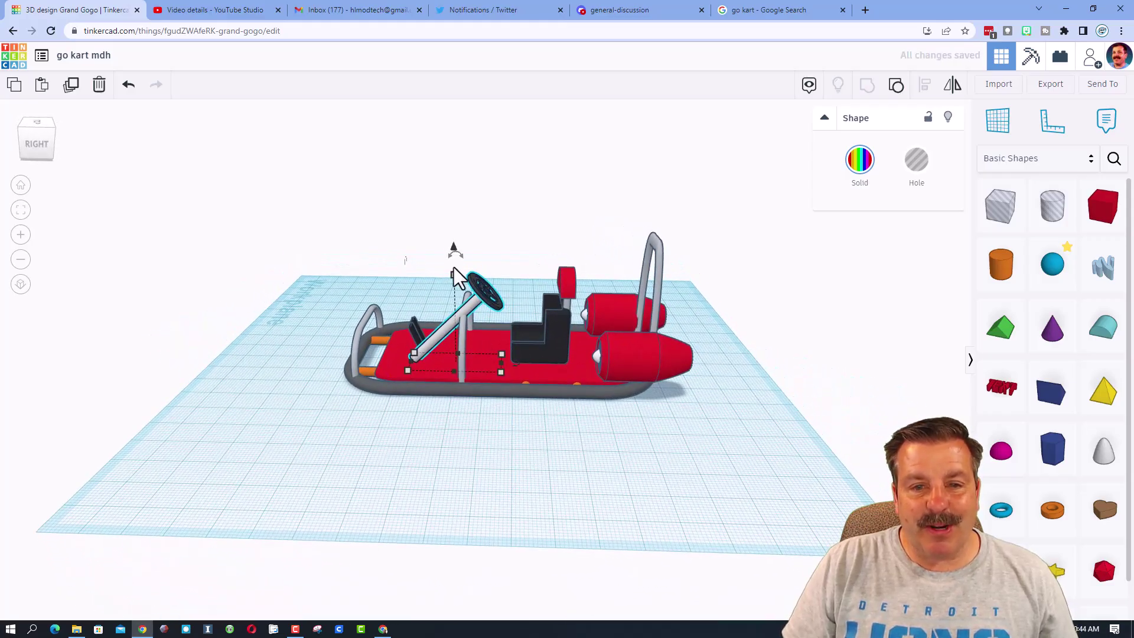
drag(471, 251, 499, 325)
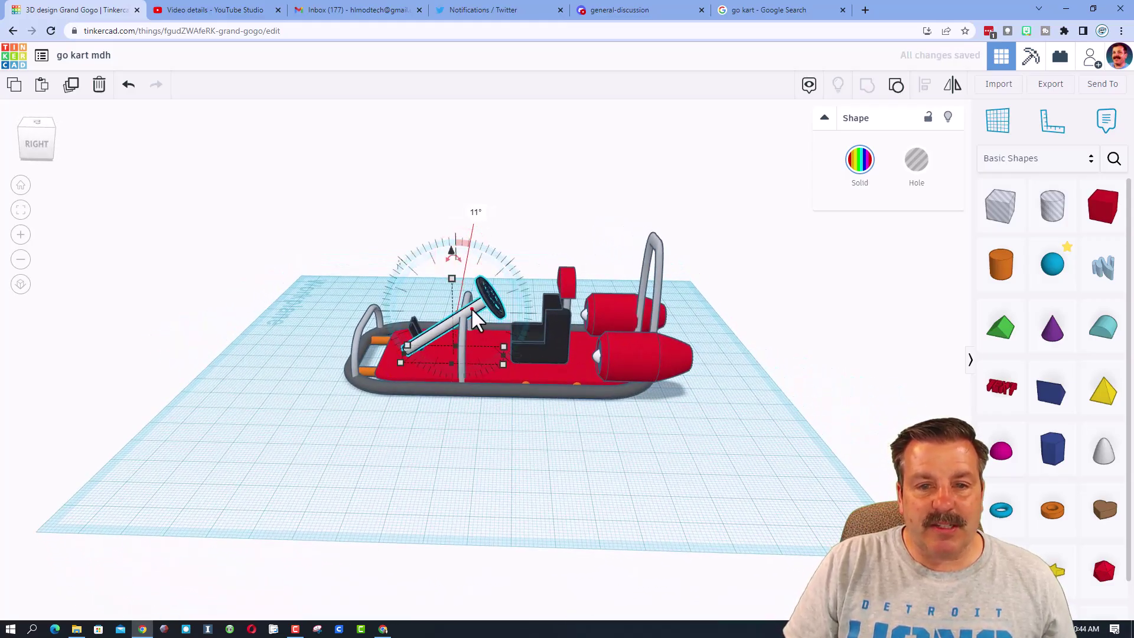
Step: Lower the steering assembly until the column base meets the floor plate, and nudge it forward towards the pedals
key(ctrl+Down)
key(ctrl+Down)
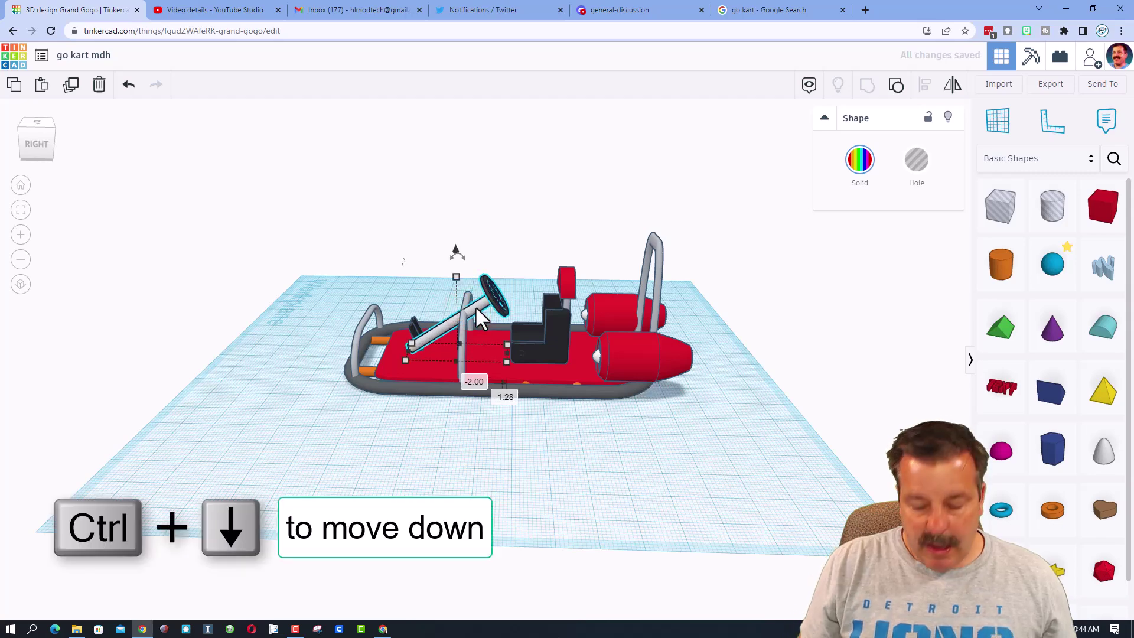
key(ctrl+Down)
key(ctrl+Down)
key(ctrl+Down)
key(ctrl+Down)
key(ctrl+Down)
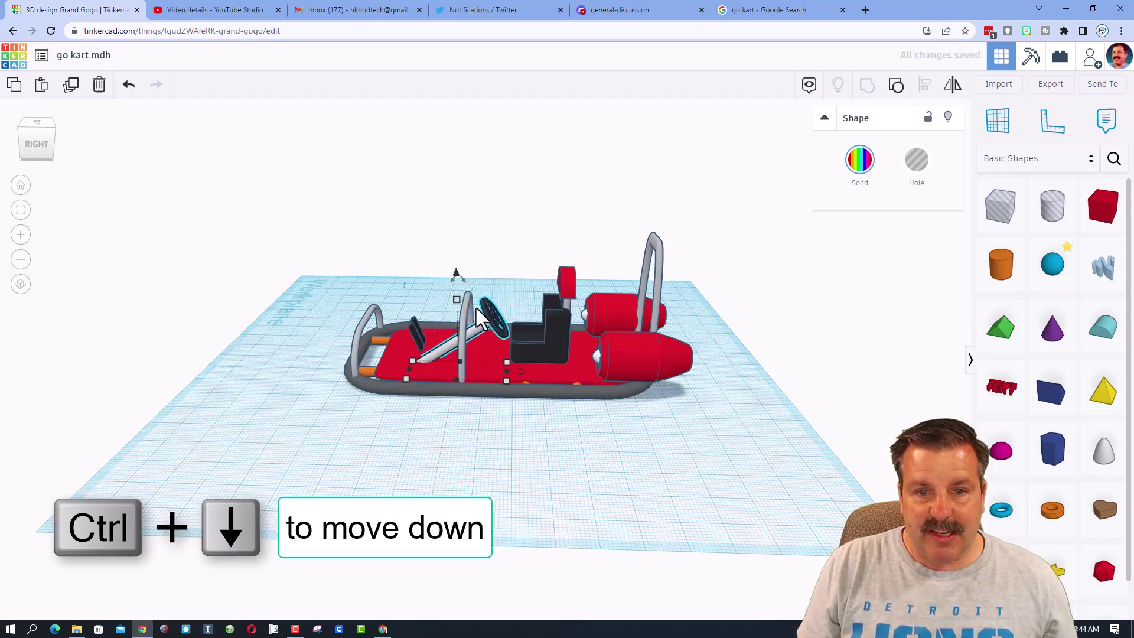
mouse_move(350, 459)
right_down()
mouse_move(577, 445)
mouse_move(562, 407)
mouse_move(494, 401)
mouse_move(346, 473)
right_up()
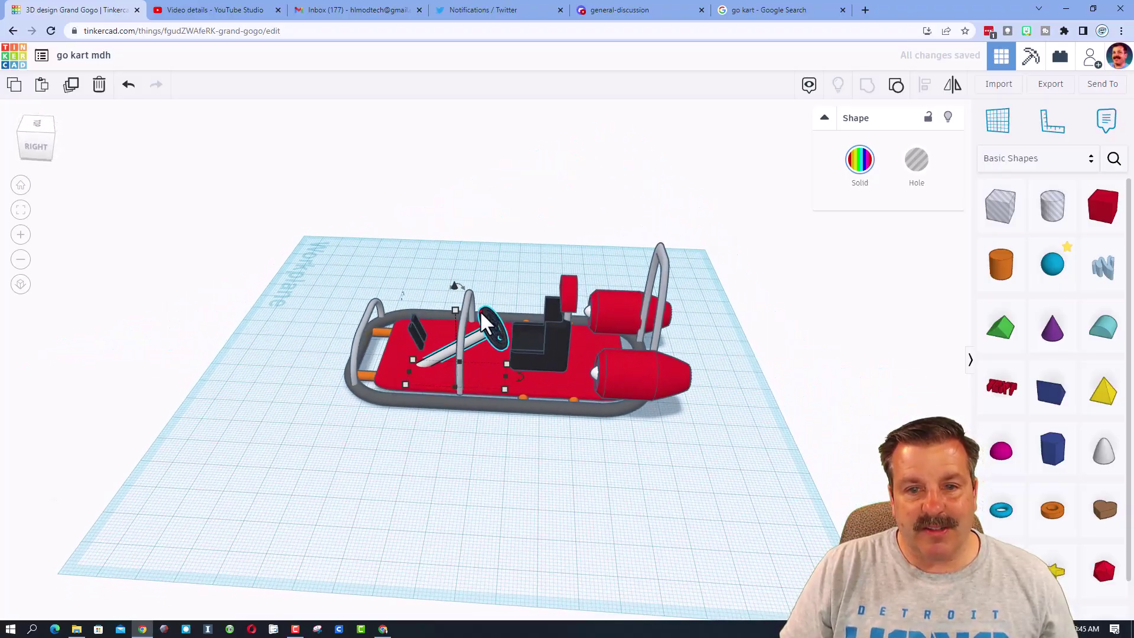
key(Left)
key(Left)
key(Left)
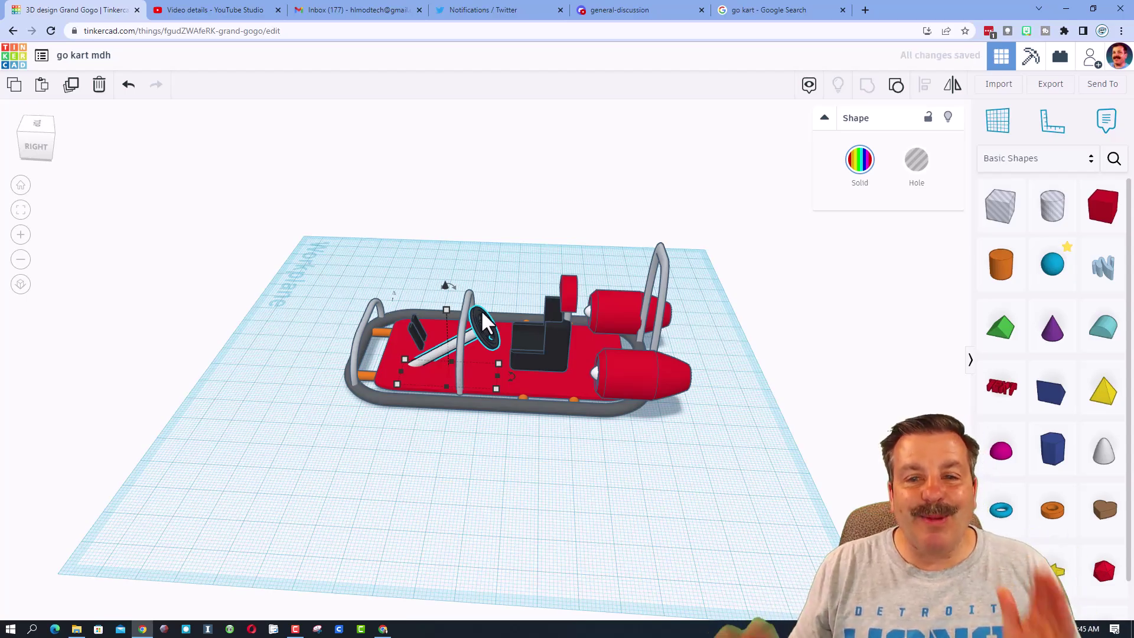
click(500, 489)
Step: Recolour the kart's red floor plate with the custom blue 2150de
click(551, 378)
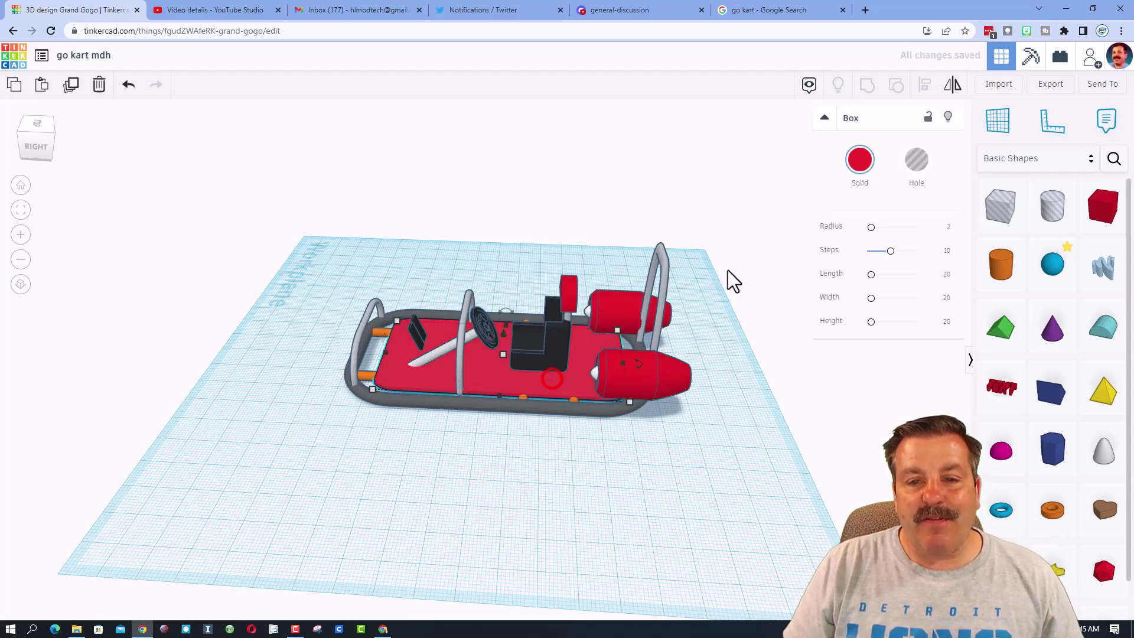
click(859, 160)
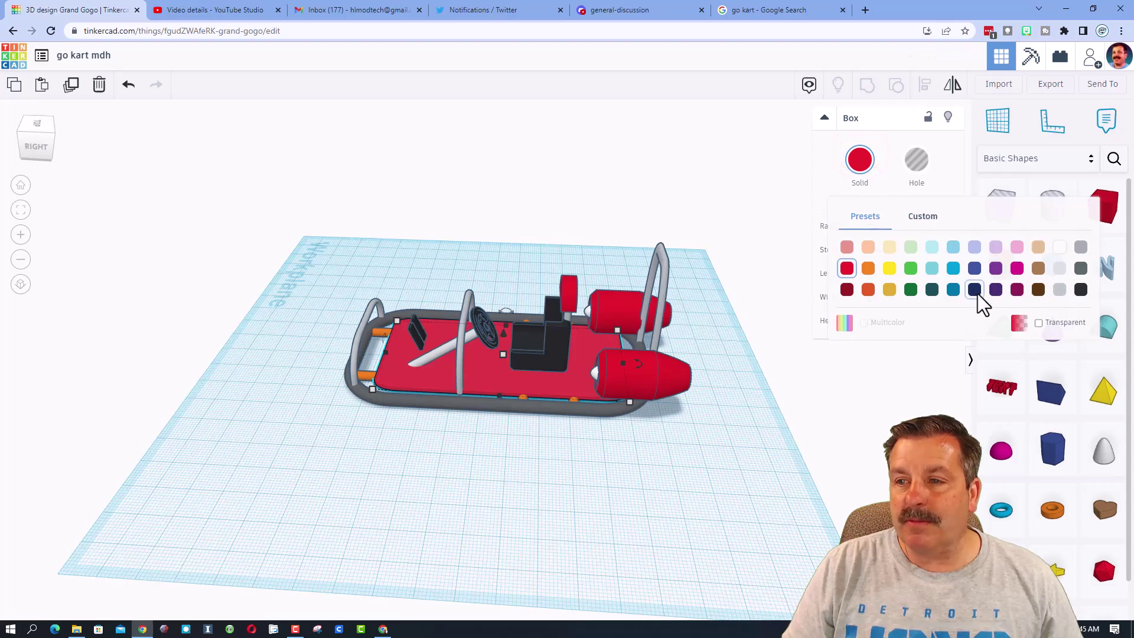
click(925, 224)
click(932, 343)
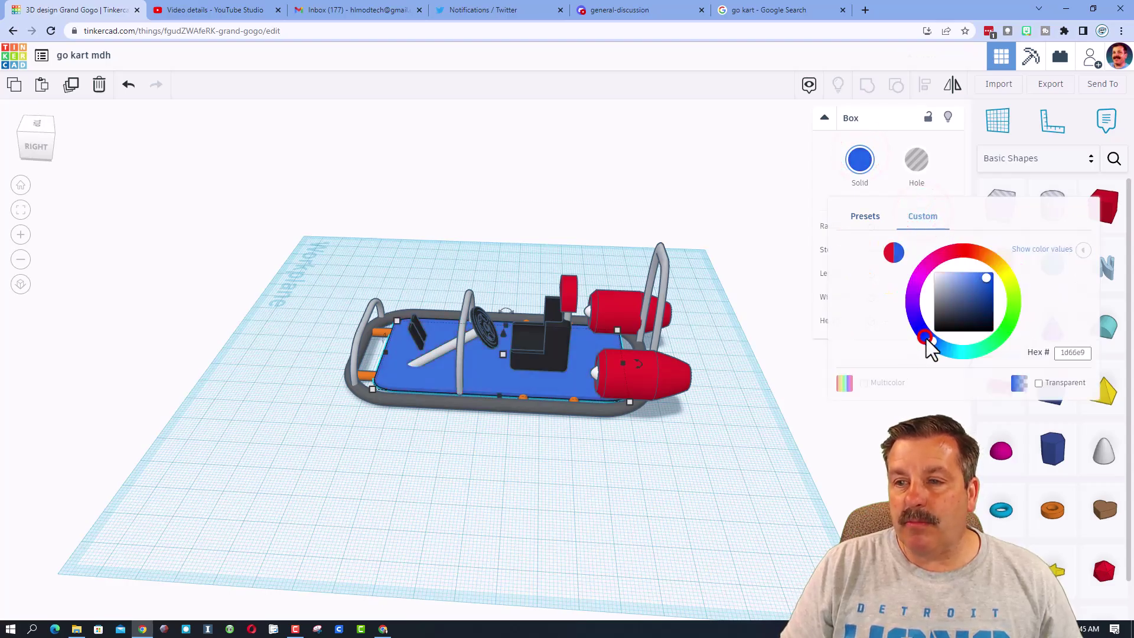
right_drag(496, 375, 500, 386)
click(860, 162)
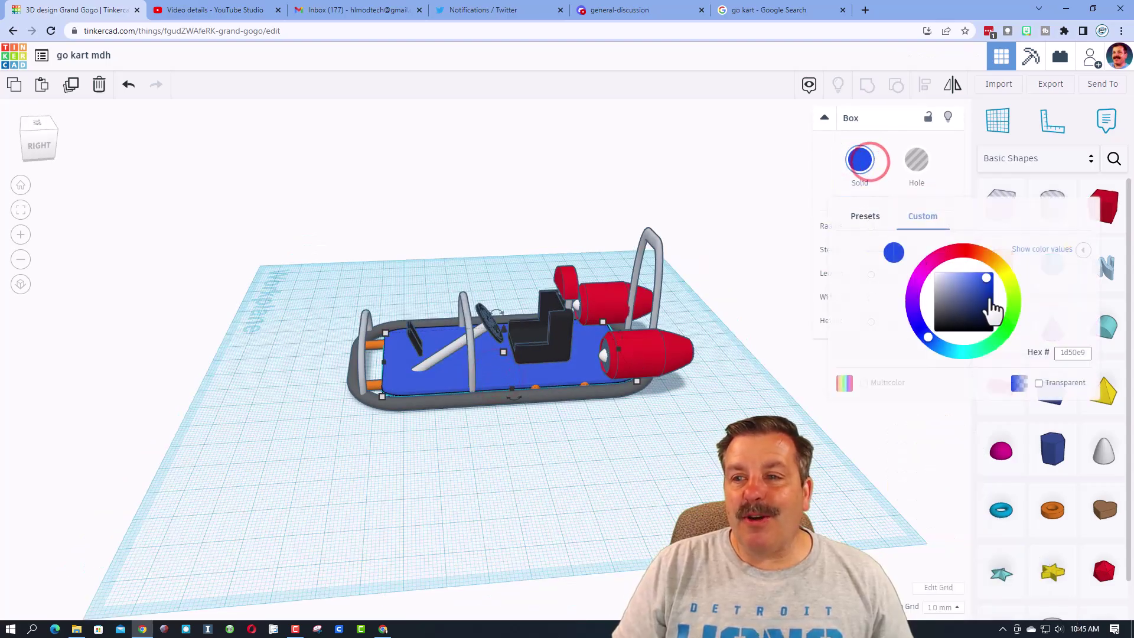
click(986, 297)
drag(975, 295, 984, 282)
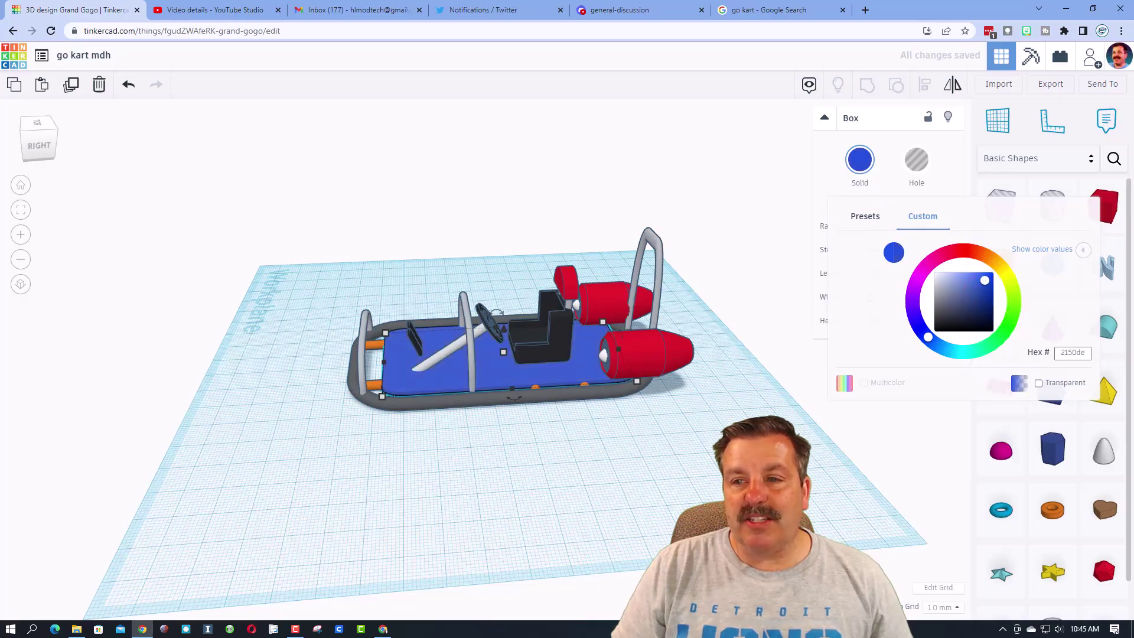
Step: Set the snap grid to 5.0 mm and raise the entire kart three grid steps above the workplane
right_drag(673, 404, 603, 458)
drag(285, 252, 723, 467)
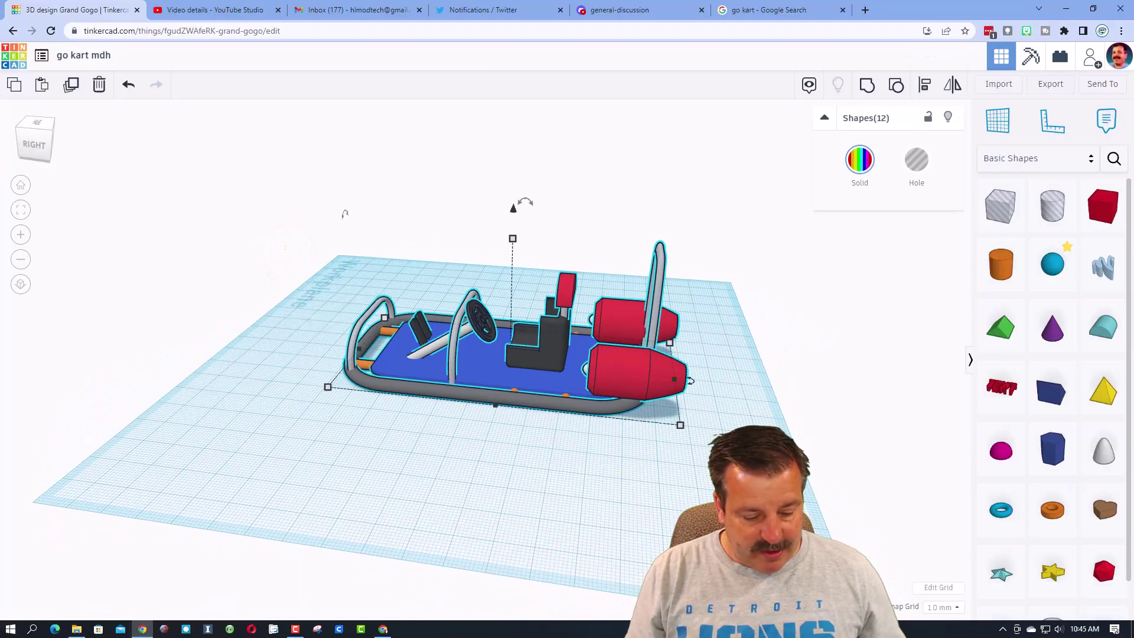
click(941, 607)
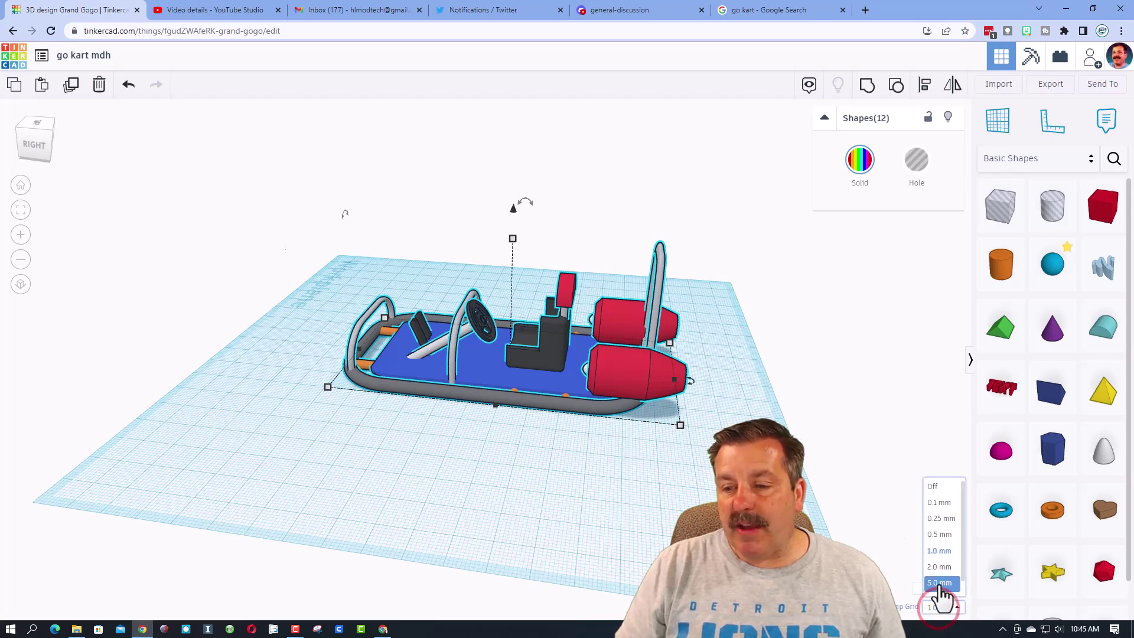
click(938, 583)
key(ctrl+Up)
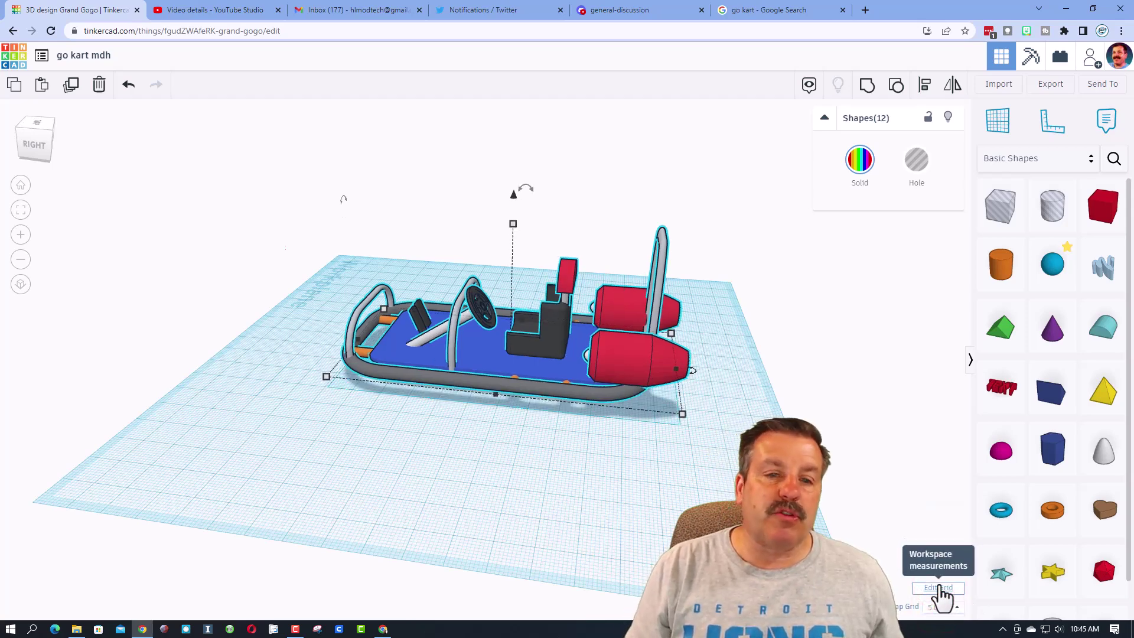
key(ctrl+Up)
key(ctrl+Up)
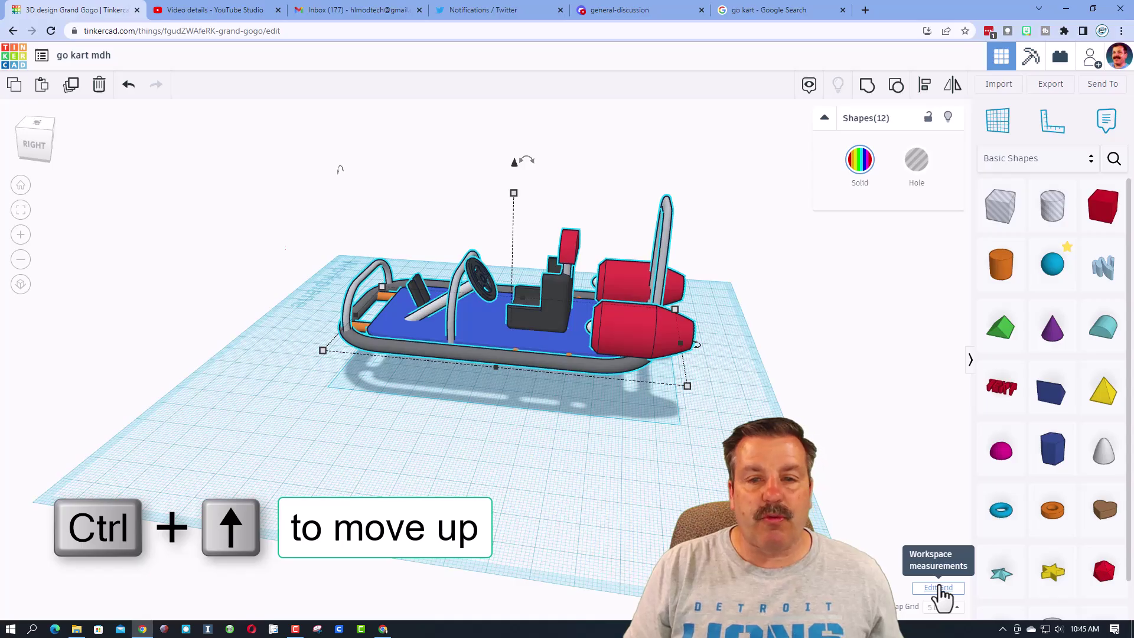
click(653, 416)
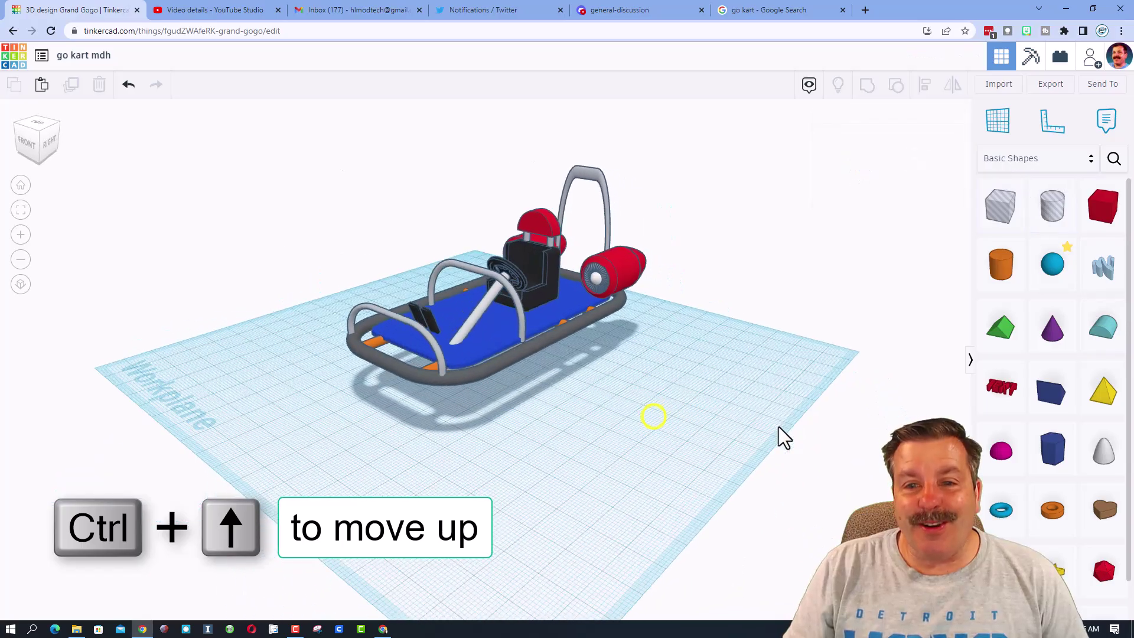
right_drag(777, 427, 645, 438)
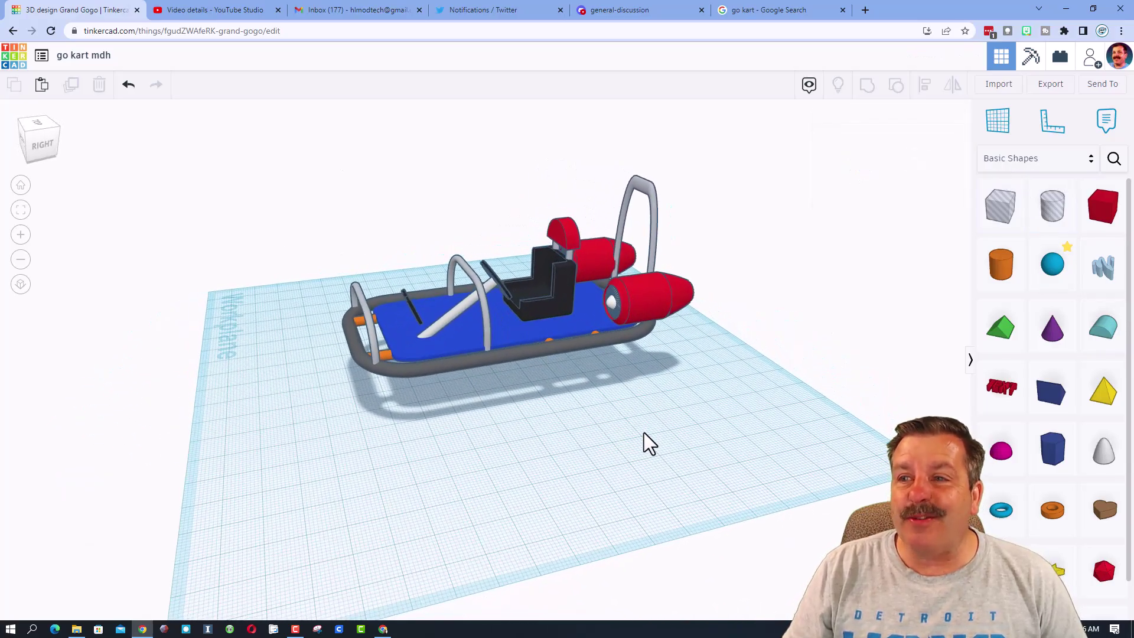
Step: Search the Community shapes for "wheel" and add the all-terrain tire with the yellow rim beside the kart
click(1113, 160)
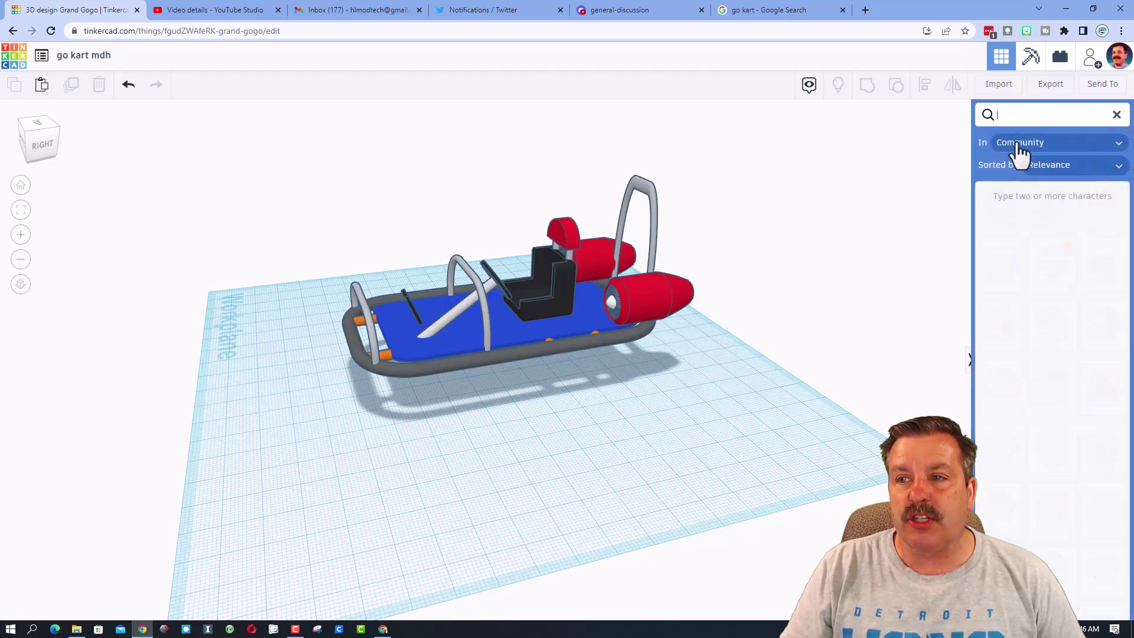
click(1019, 147)
click(1016, 168)
click(1015, 118)
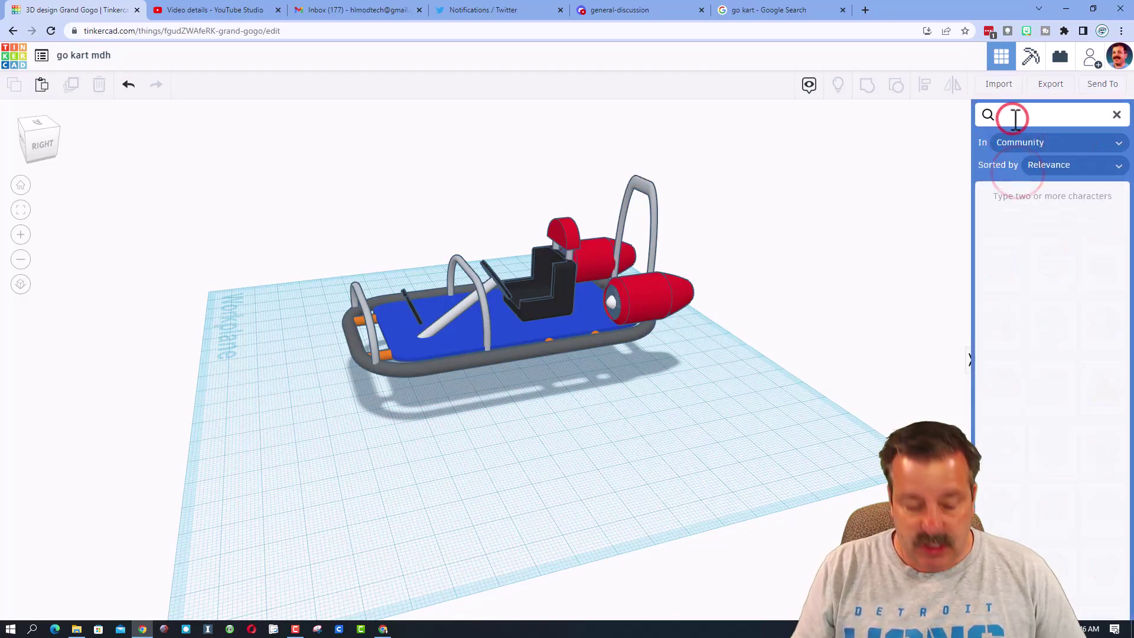
text(wheel)
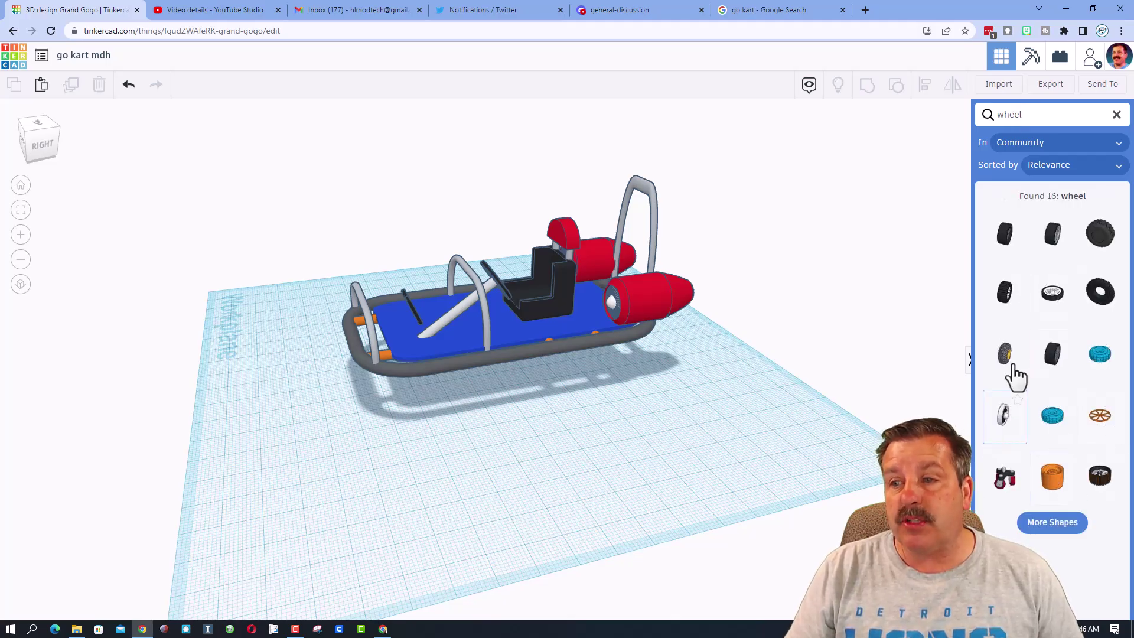
drag(1002, 362, 662, 427)
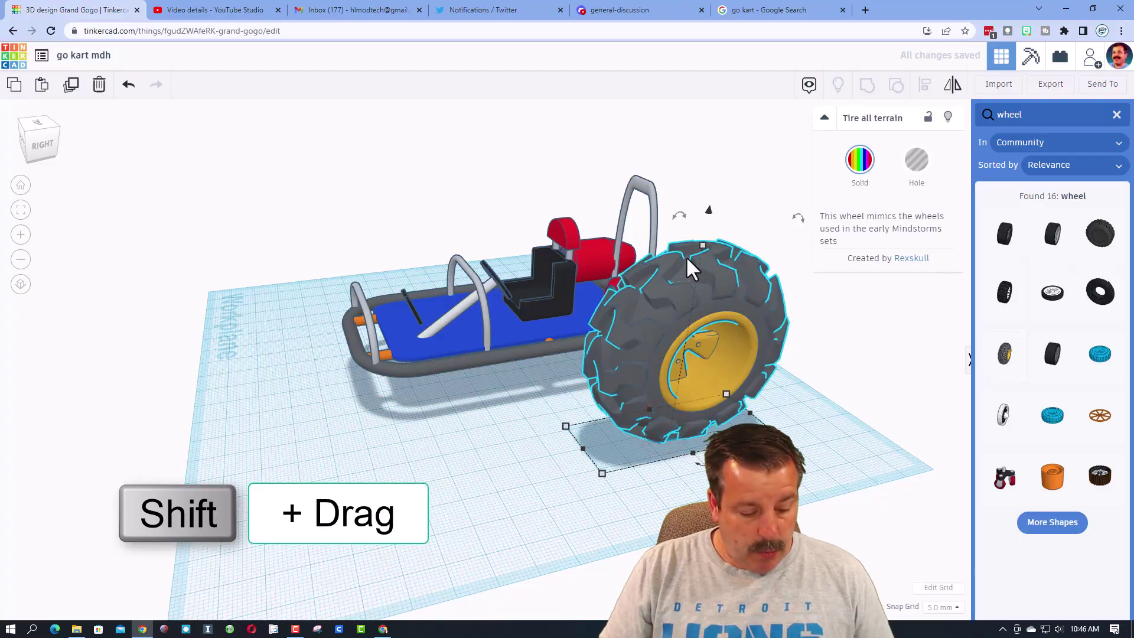
Step: Scale the all-terrain tire proportionally to 30 mm high and move it alongside the rear of the frame
shift+drag(702, 245, 696, 342)
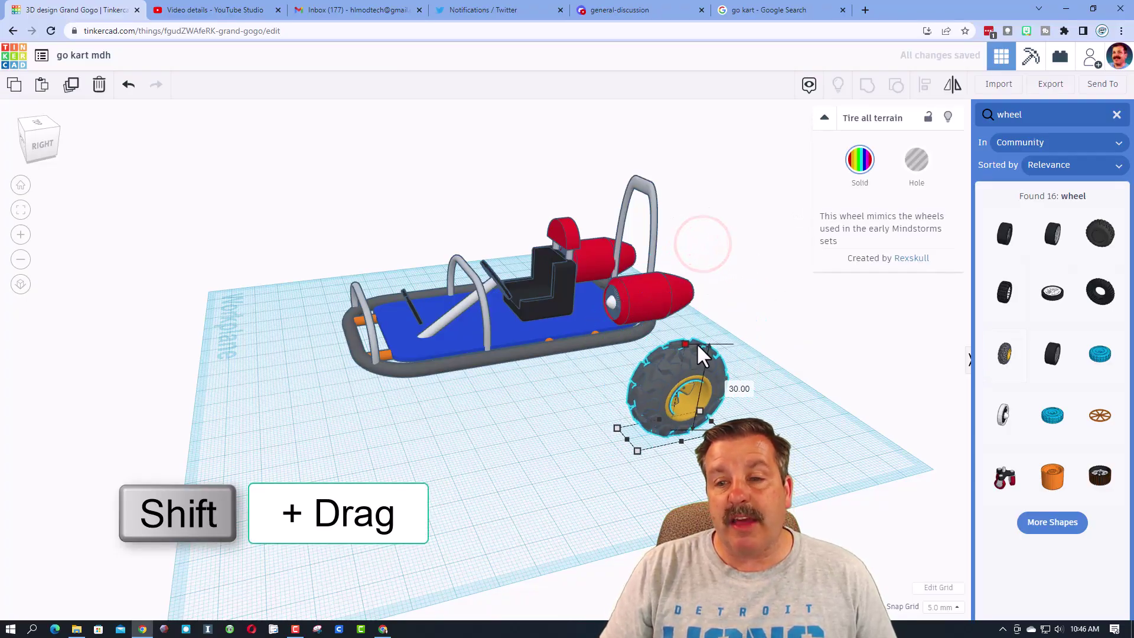
right_drag(849, 431, 566, 463)
click(661, 449)
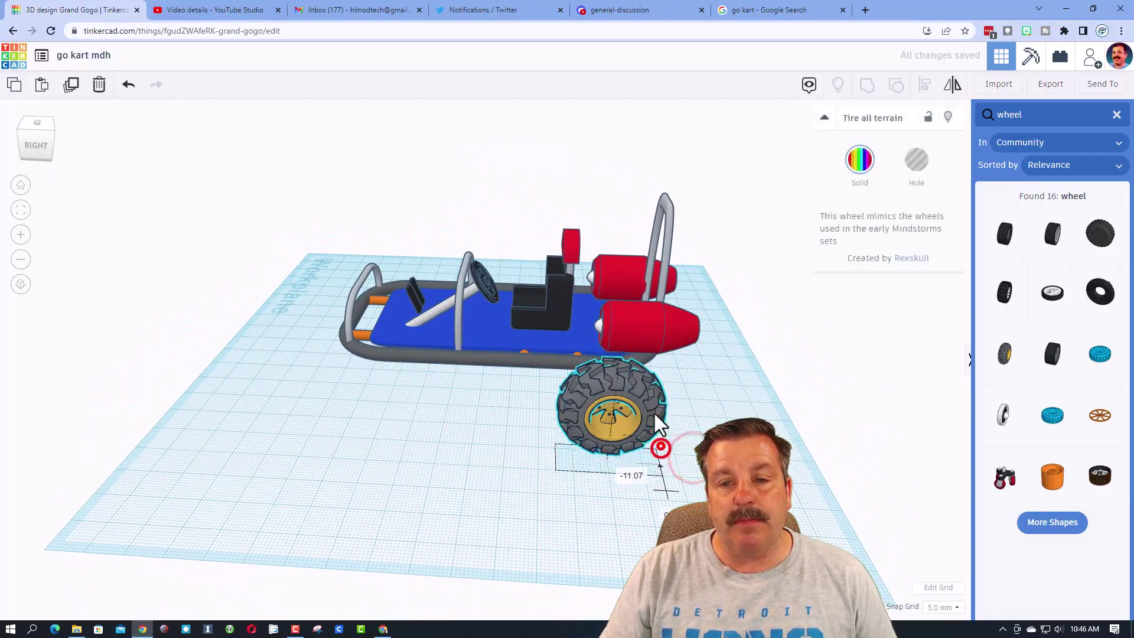
right_drag(485, 475, 675, 392)
click(692, 373)
click(668, 264)
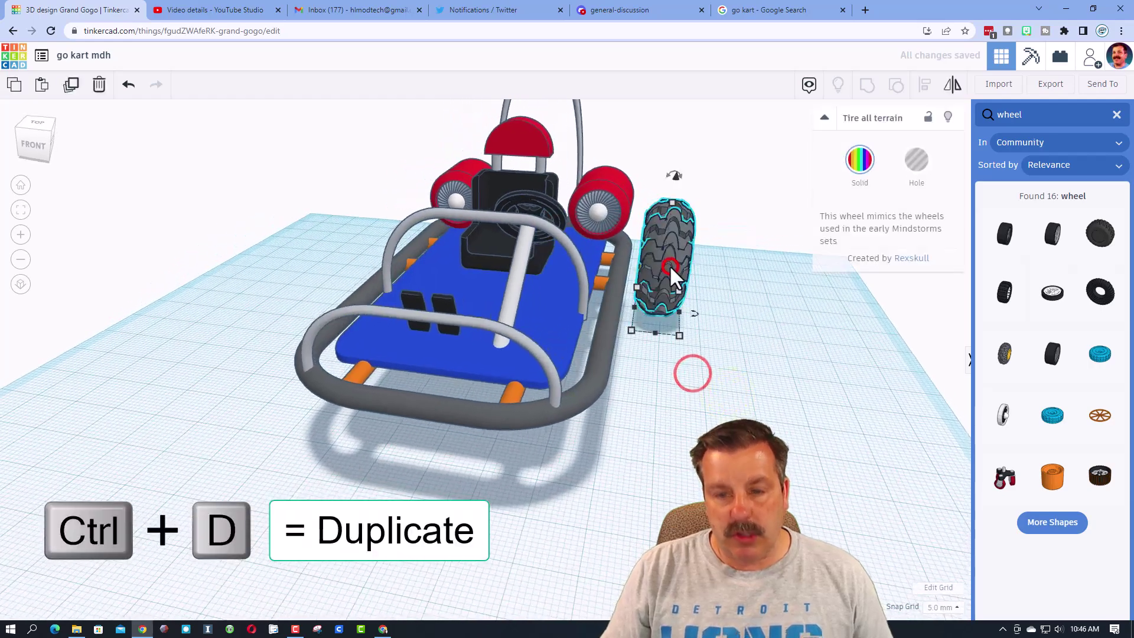
Step: Duplicate the rear all-terrain tire into the front position, and duplicate both tires onto the opposite side of the kart
key(ctrl+d)
drag(668, 265, 673, 273)
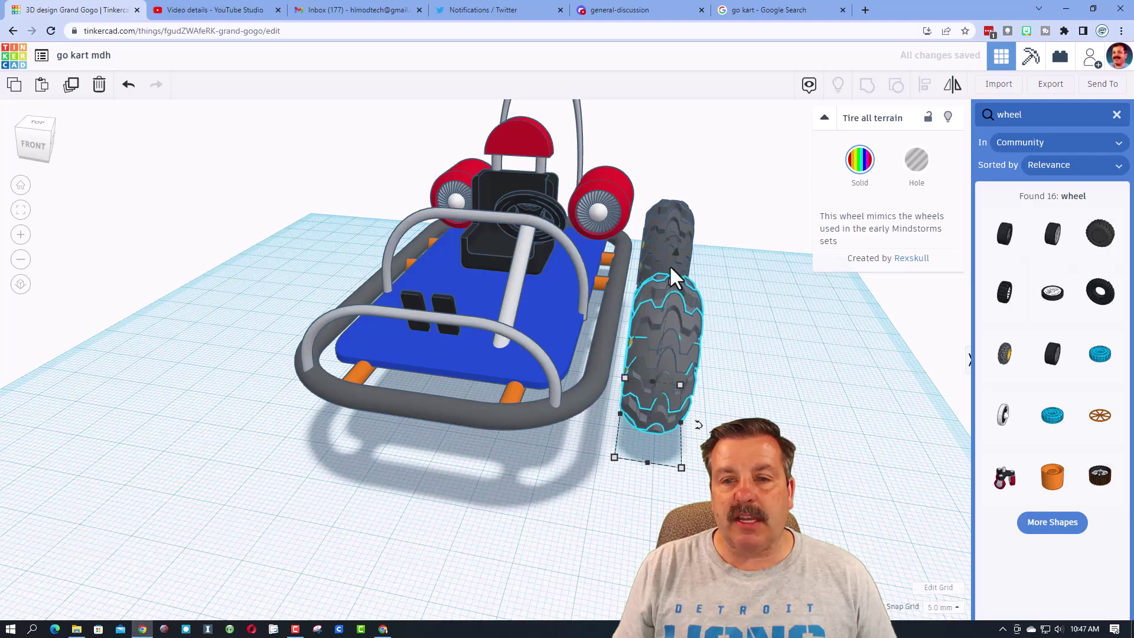
click(708, 245)
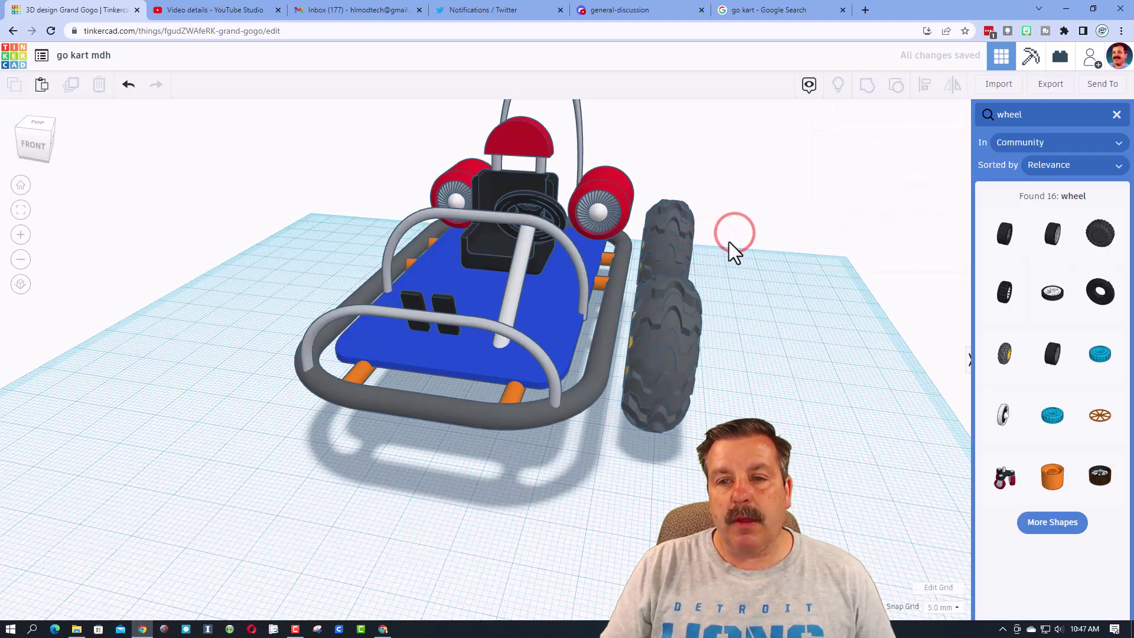
drag(729, 240, 677, 405)
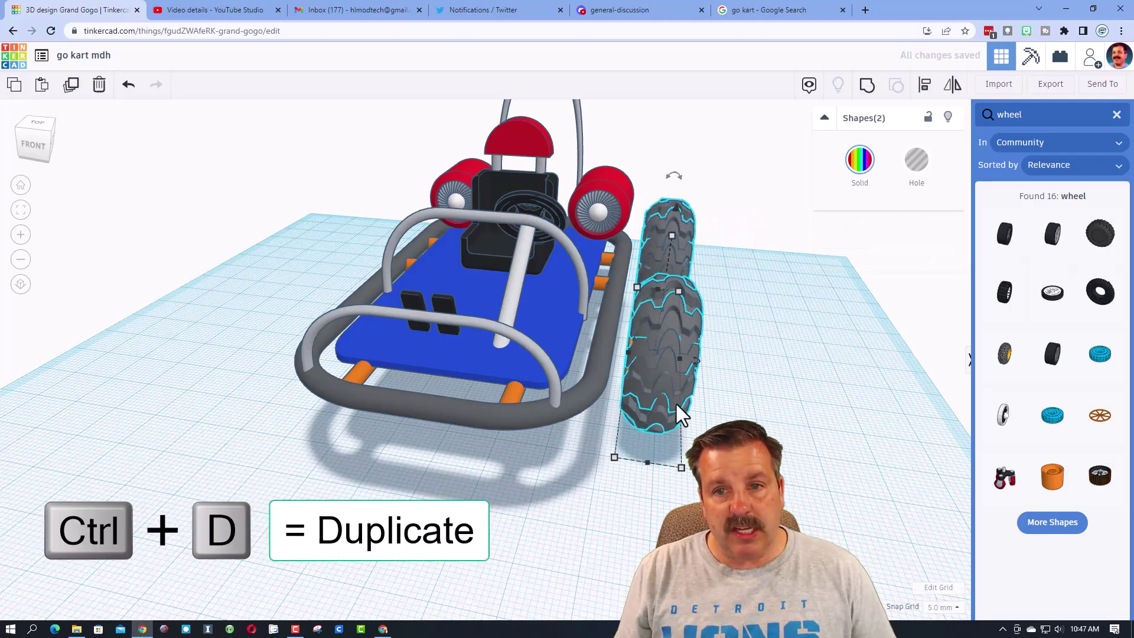
key(ctrl+d)
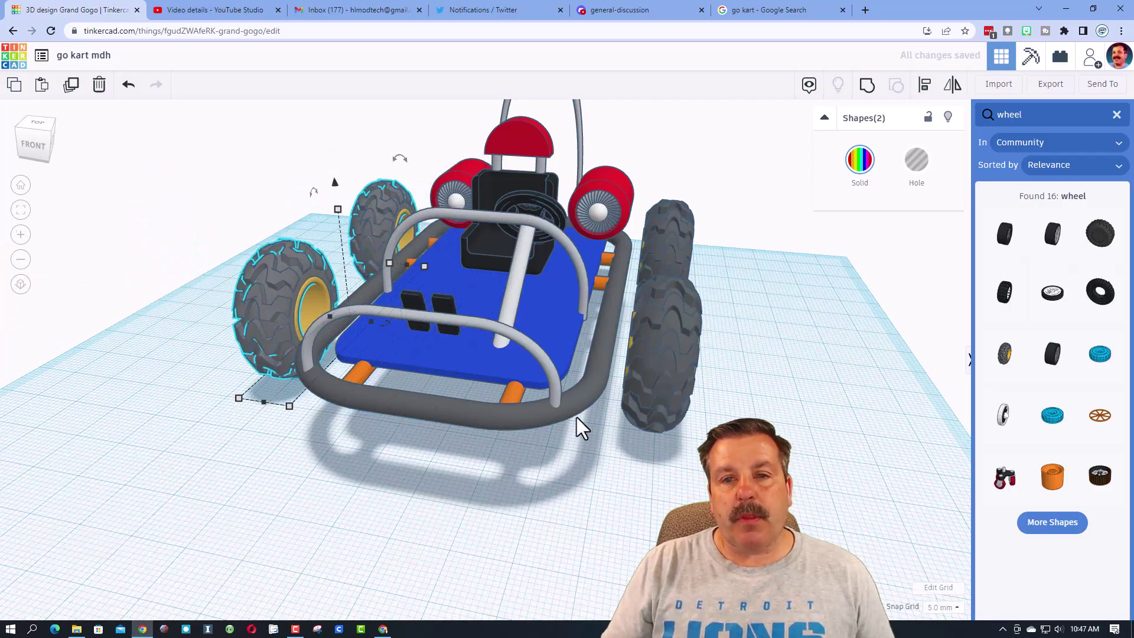
Step: Set the snap grid to 1.0 mm and move the tire pair on the steering column's side in against the frame
right_drag(577, 425, 947, 620)
click(944, 608)
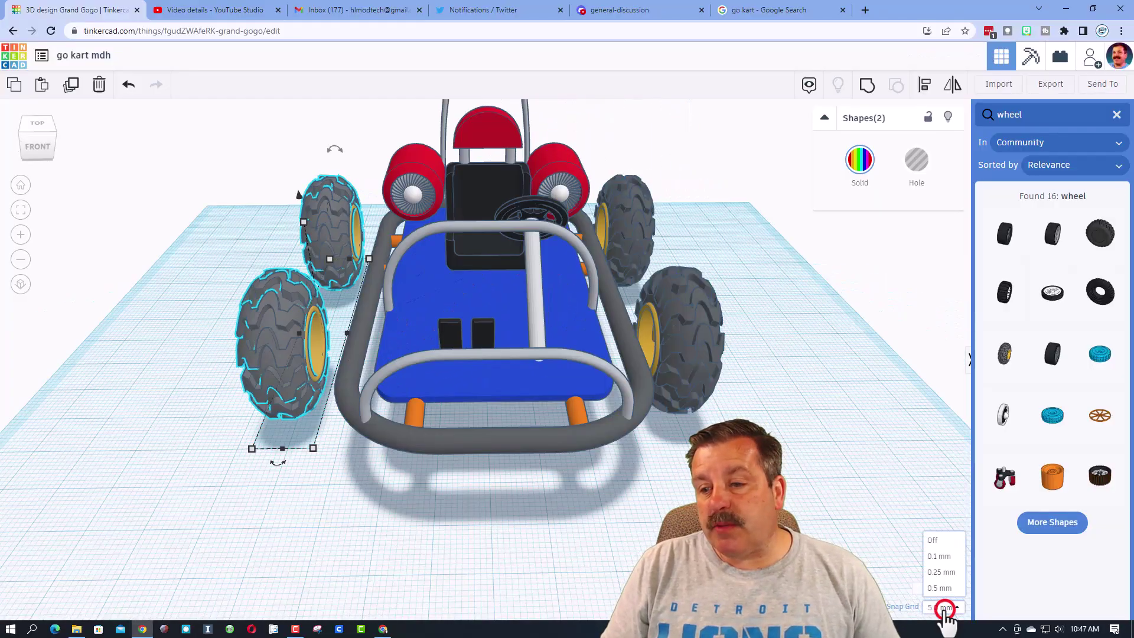
right_drag(795, 370, 751, 247)
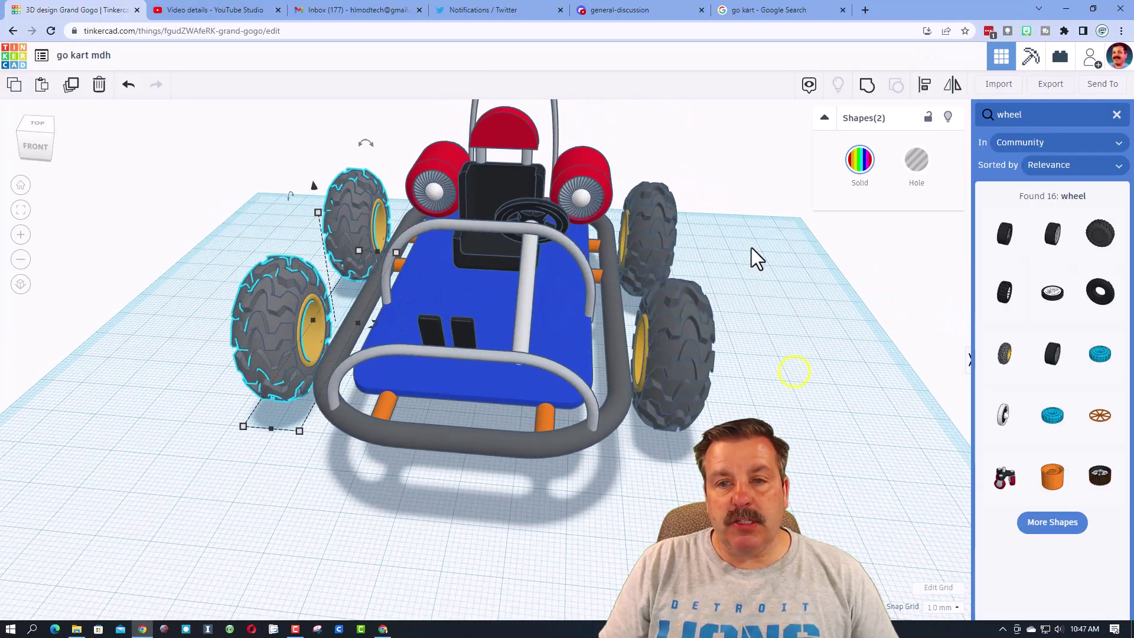
drag(681, 345, 654, 366)
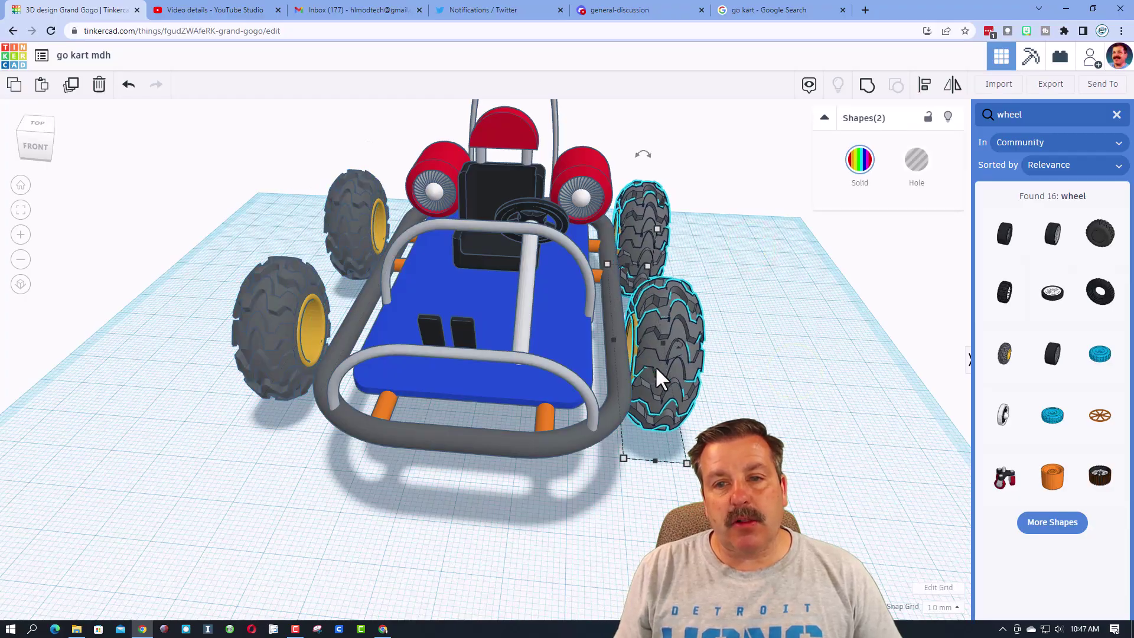
Step: Move the opposite pair of front and rear tires in against the frame tube
right_drag(133, 306, 218, 245)
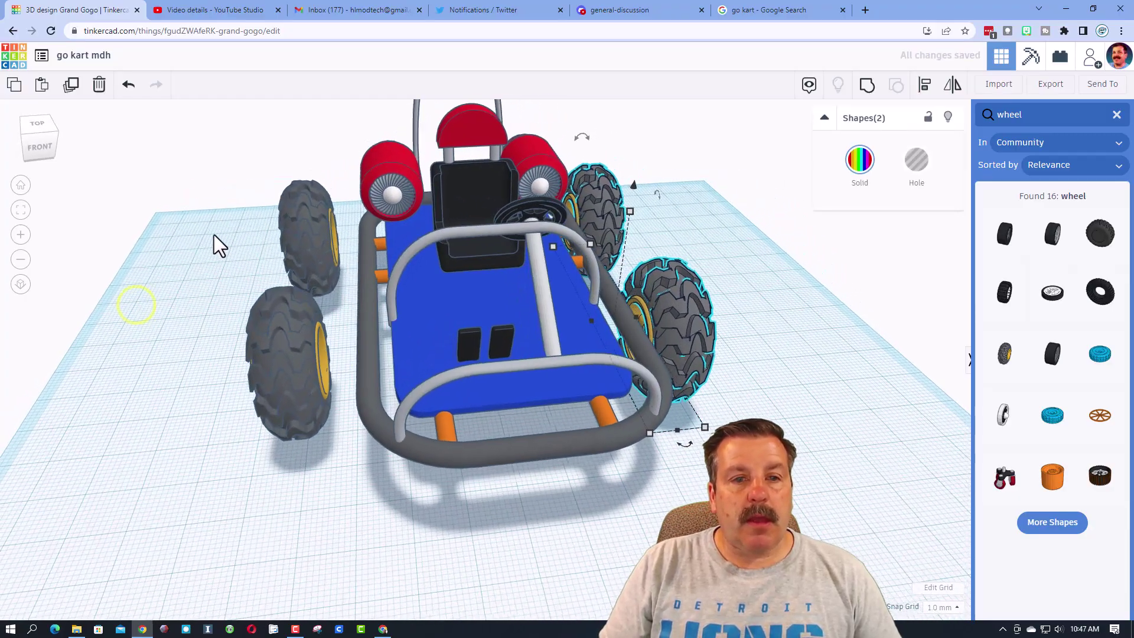
drag(252, 205, 292, 406)
key(Right)
key(Right)
key(Right)
key(Right)
key(Right)
key(Right)
key(Right)
key(Right)
key(Right)
key(Right)
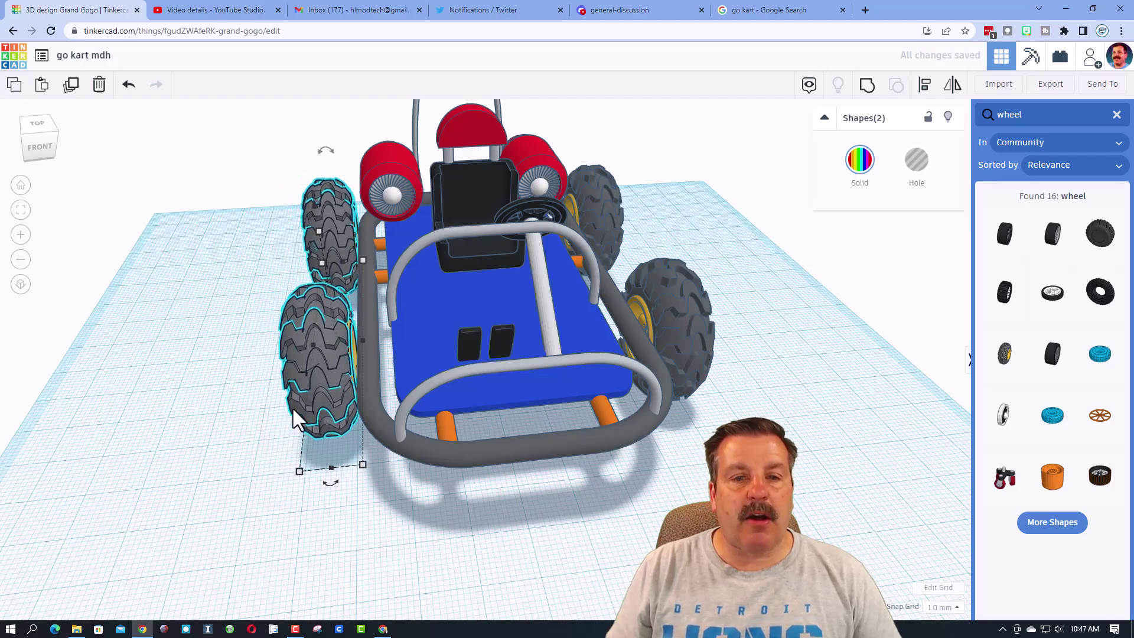
click(839, 472)
right_drag(839, 473, 546, 483)
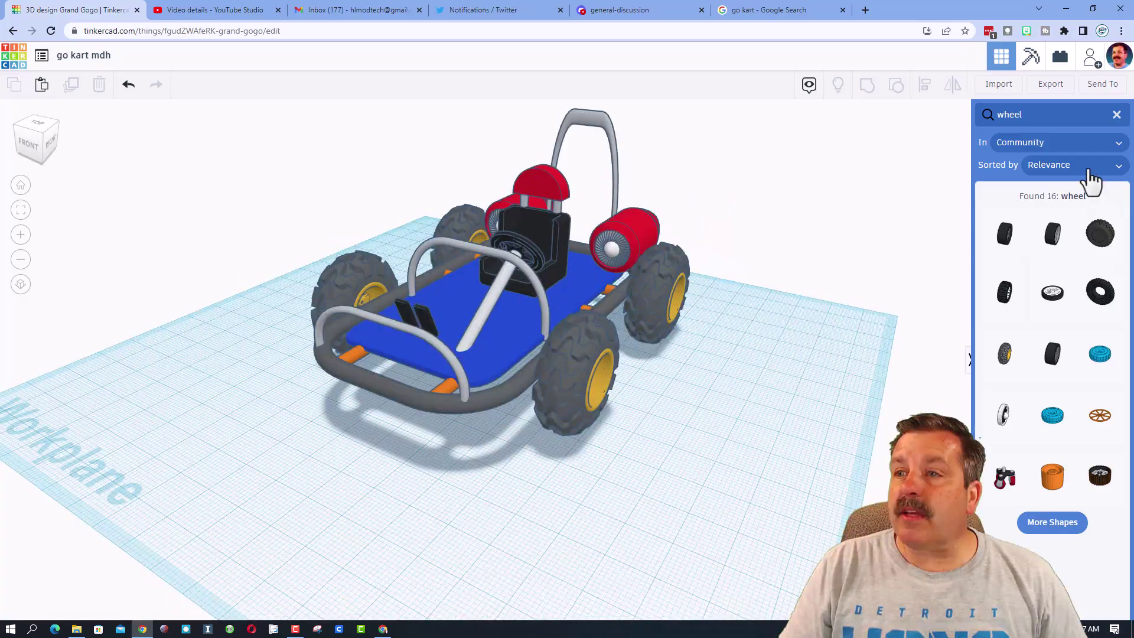
Step: Add a cylinder beside the kart, scale it proportionally to 4 mm high and lay it sideways as an axle about 52 mm long
click(1116, 114)
drag(1012, 283, 713, 455)
shift+drag(730, 385, 757, 273)
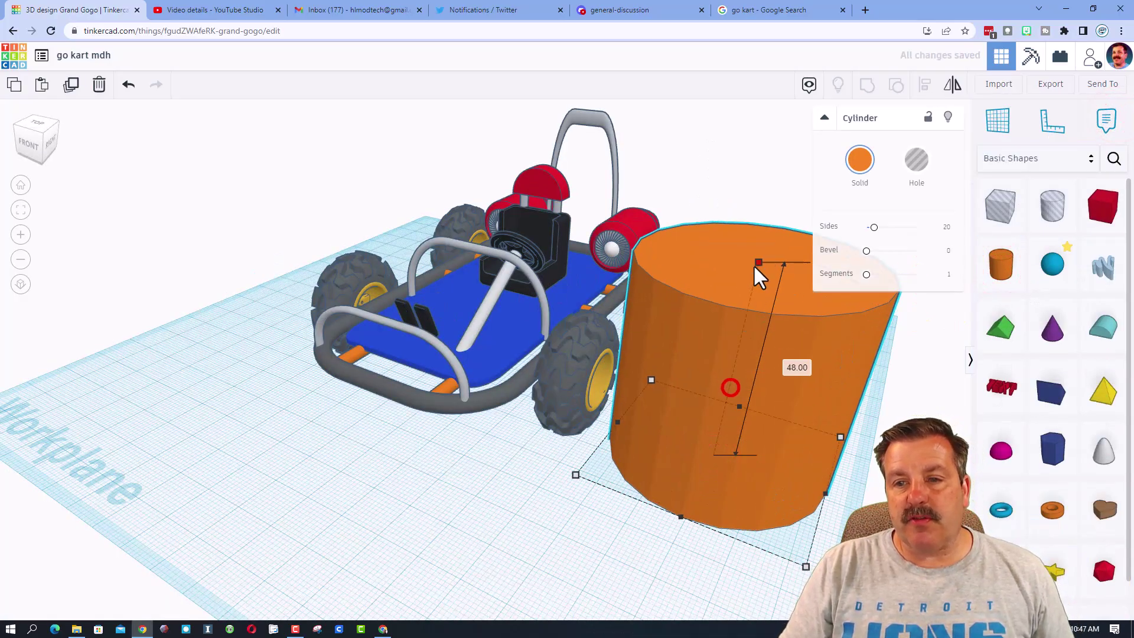
key(Return)
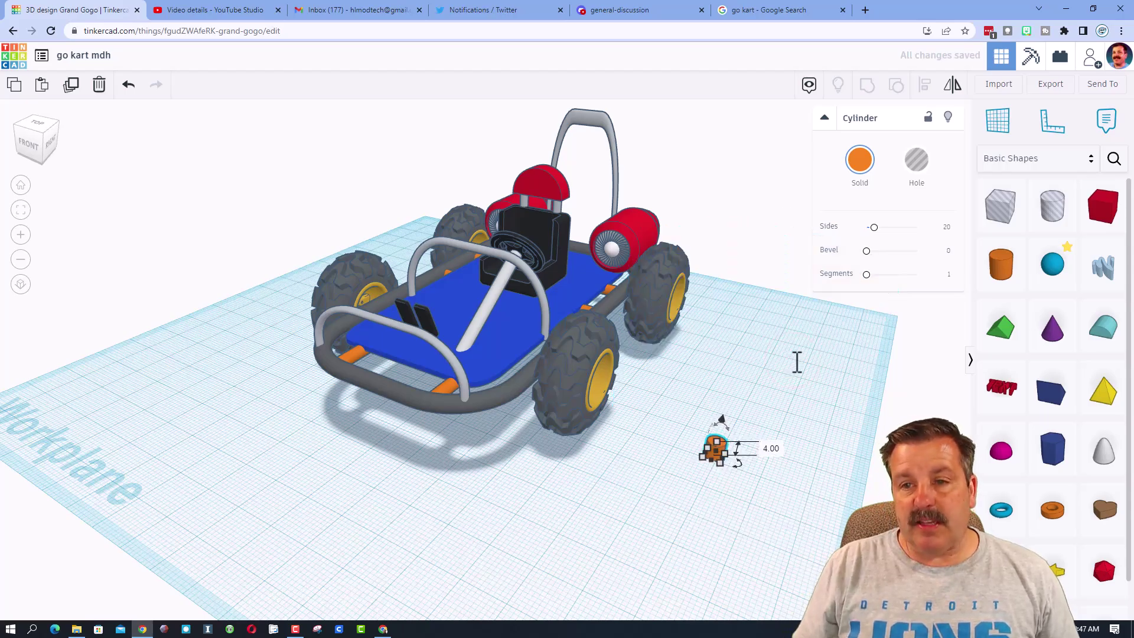
drag(720, 449, 692, 353)
click(621, 508)
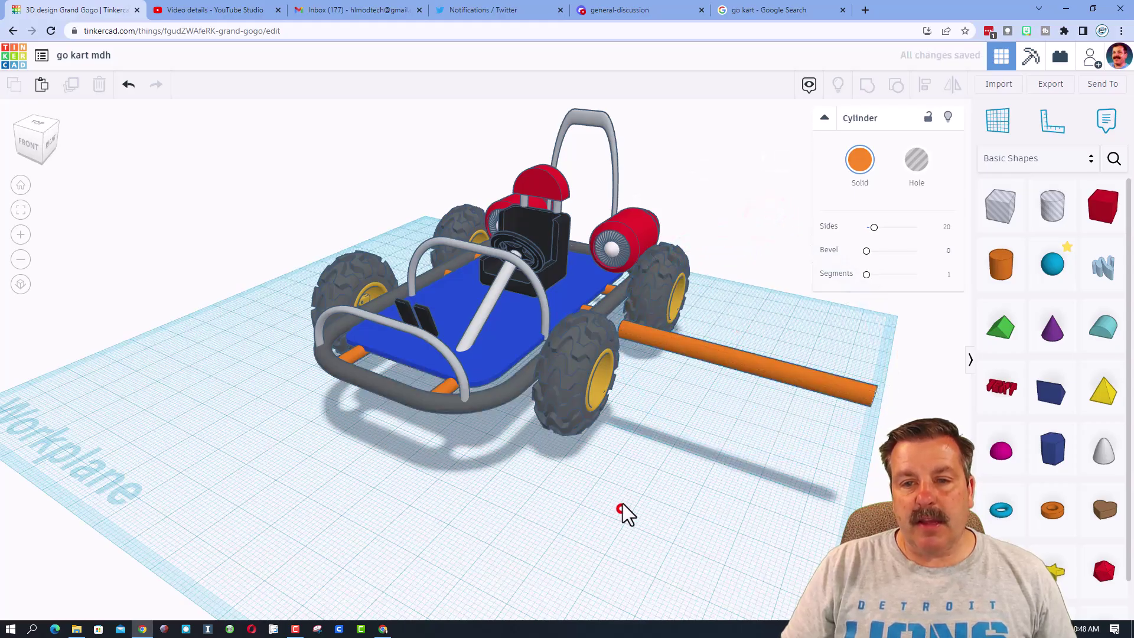
Step: Align the orange axle cylinder with the front tire so that it runs through the center of the hub
click(700, 357)
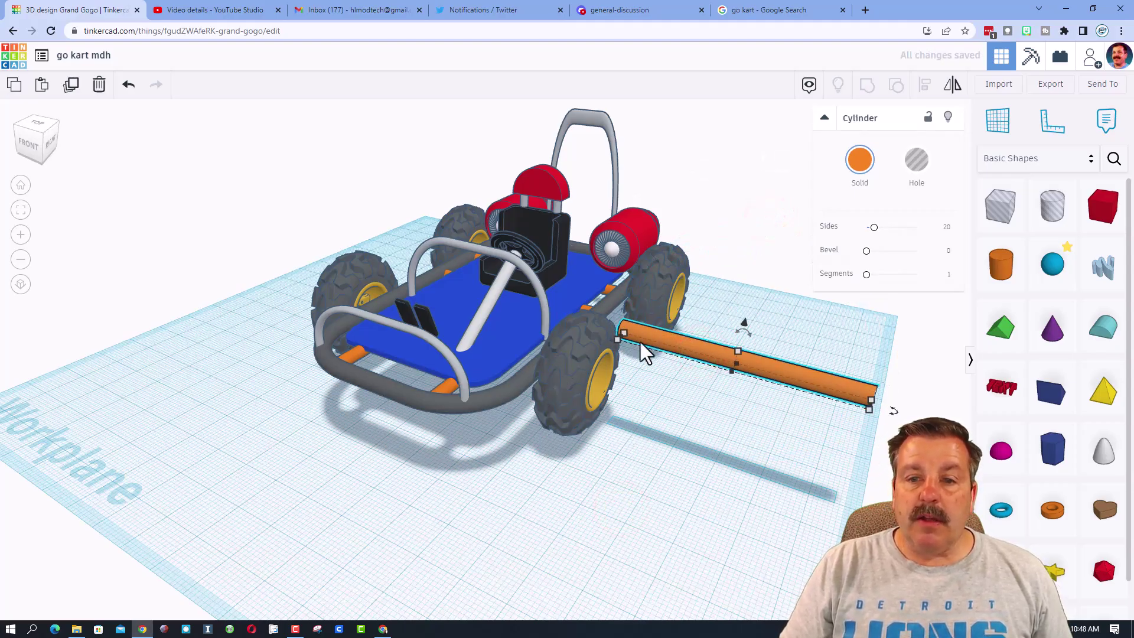
shift+click(572, 388)
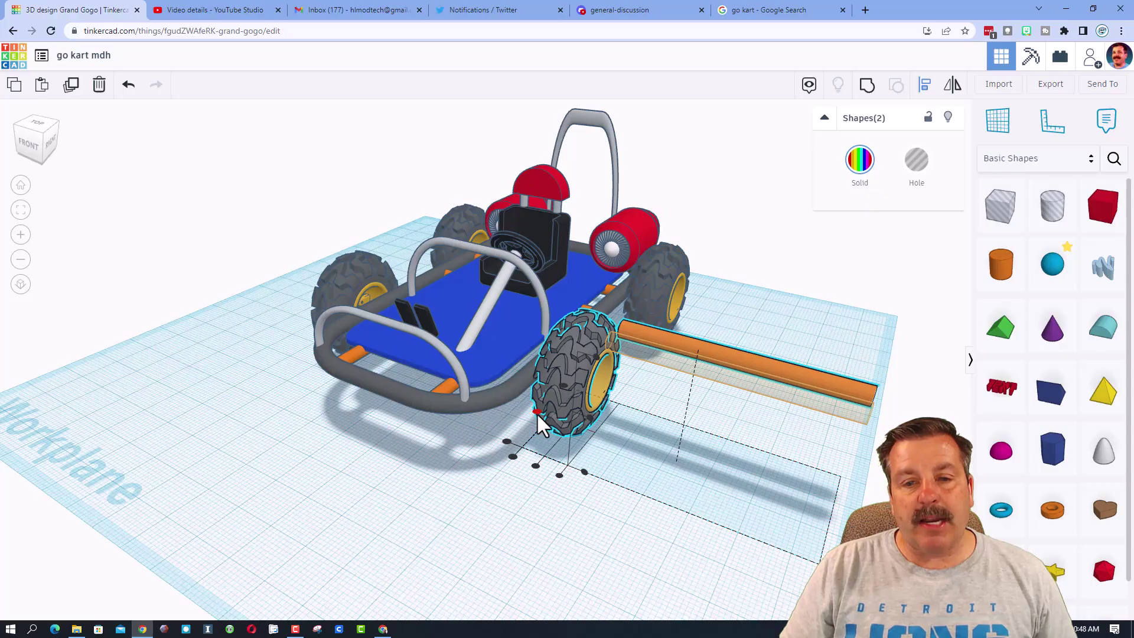
click(13, 126)
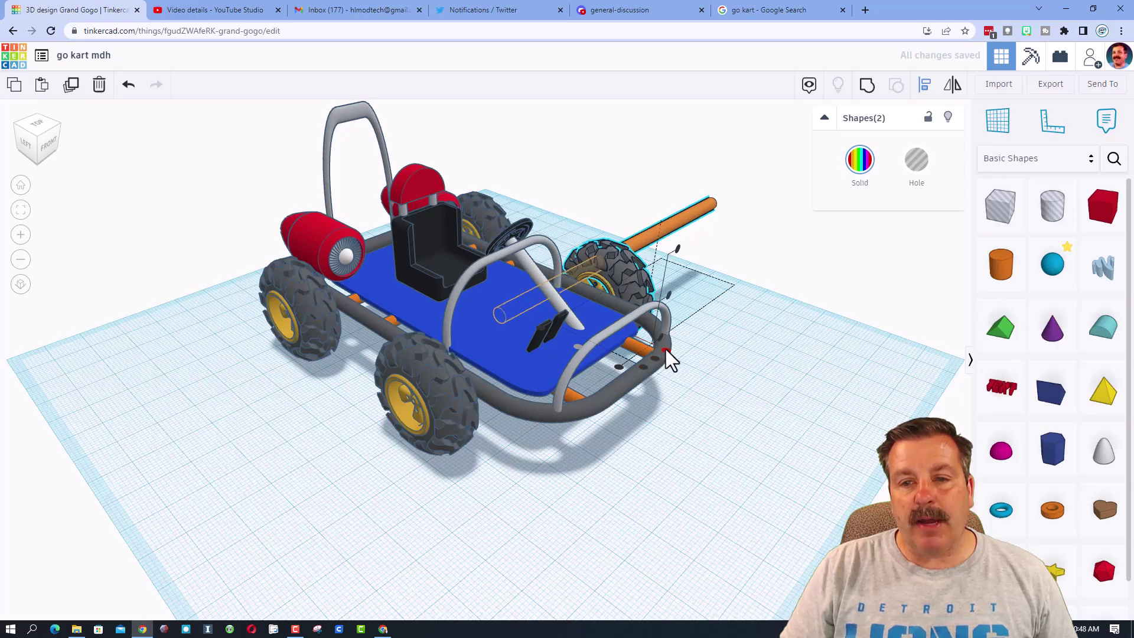
right_drag(666, 353, 600, 384)
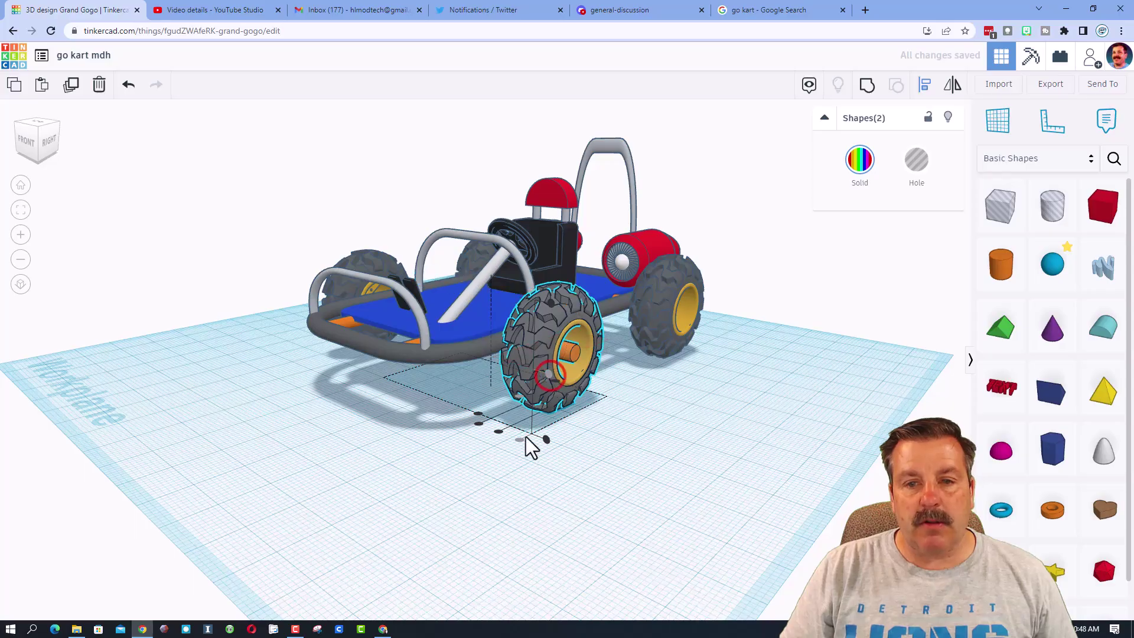
click(612, 437)
Step: Hide the blue floor plate and lengthen the front axle through to the hub of the opposite front tire
right_drag(559, 448, 549, 374)
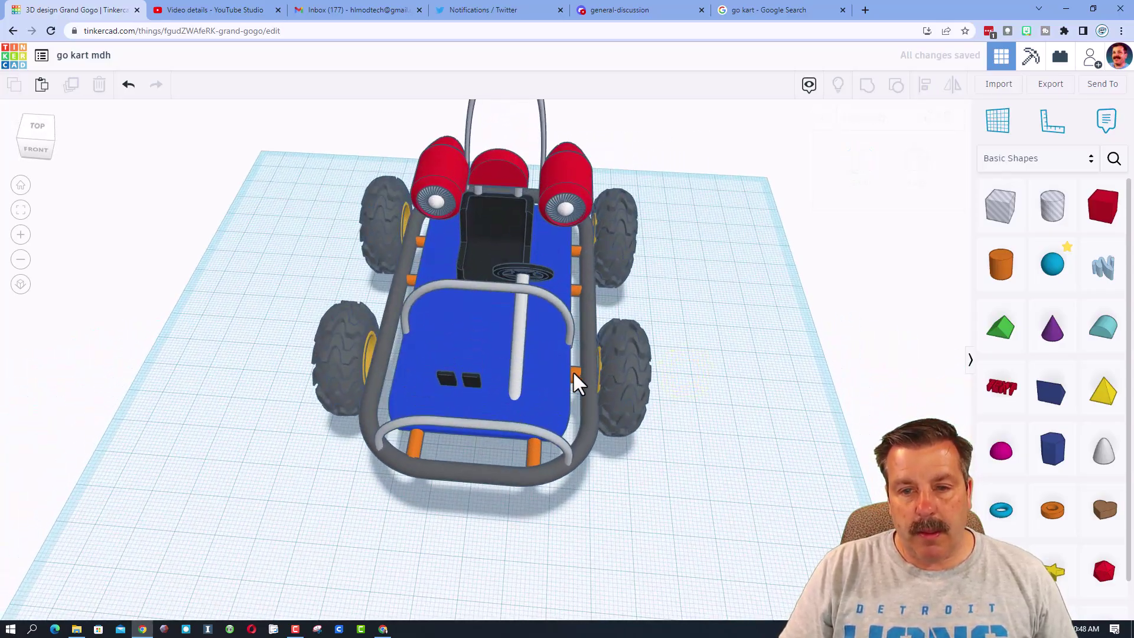
click(575, 376)
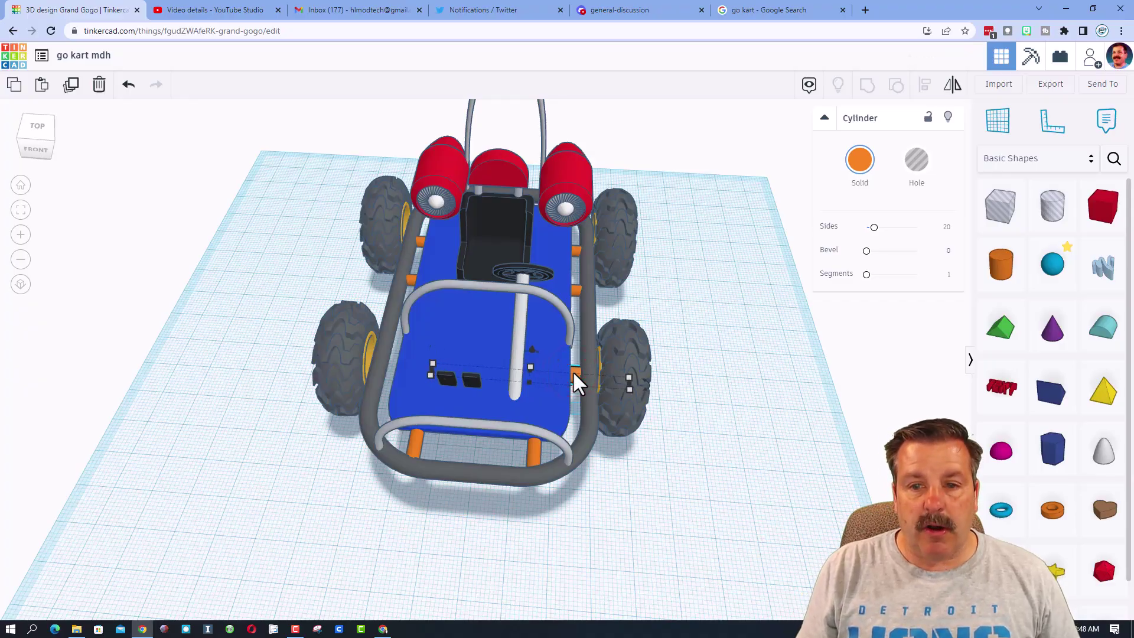
click(539, 339)
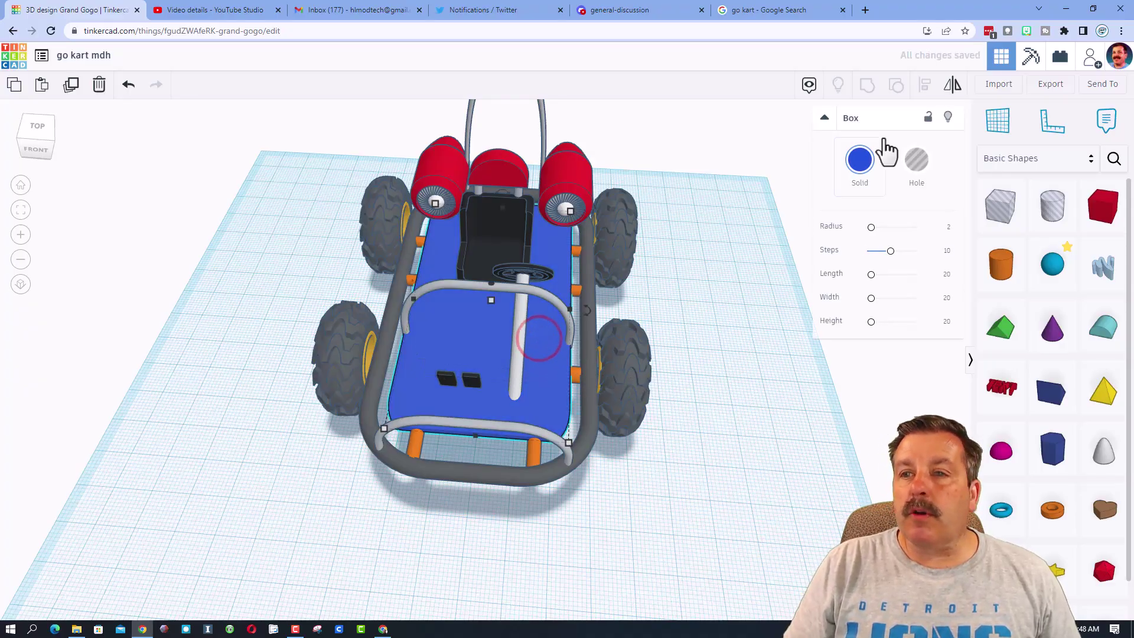
click(946, 115)
right_drag(728, 296, 466, 403)
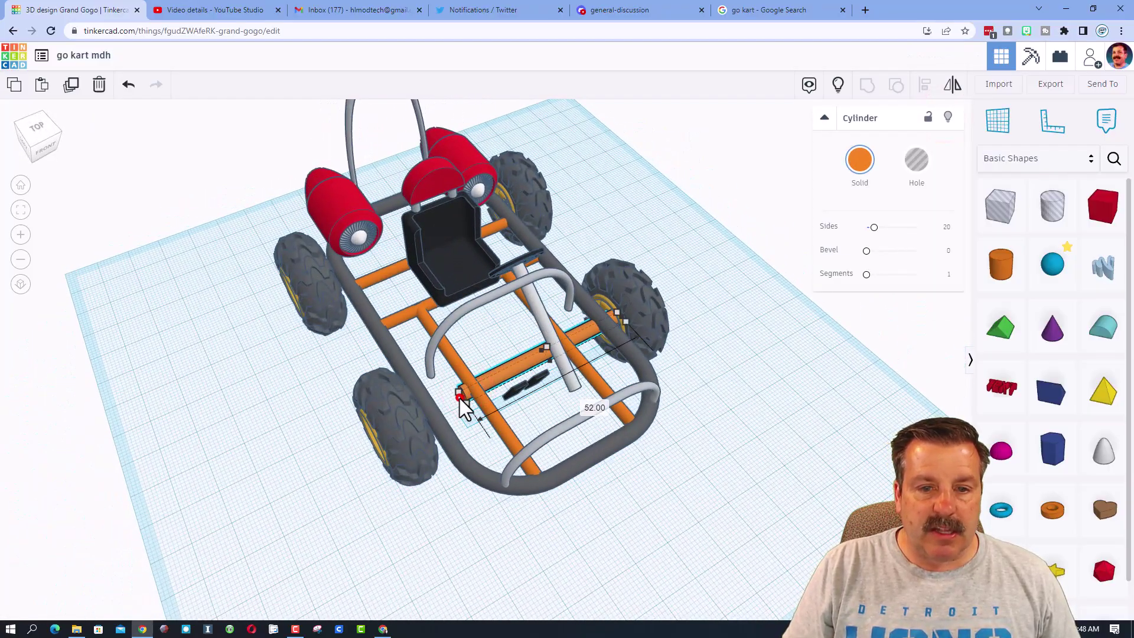
right_drag(381, 449, 509, 394)
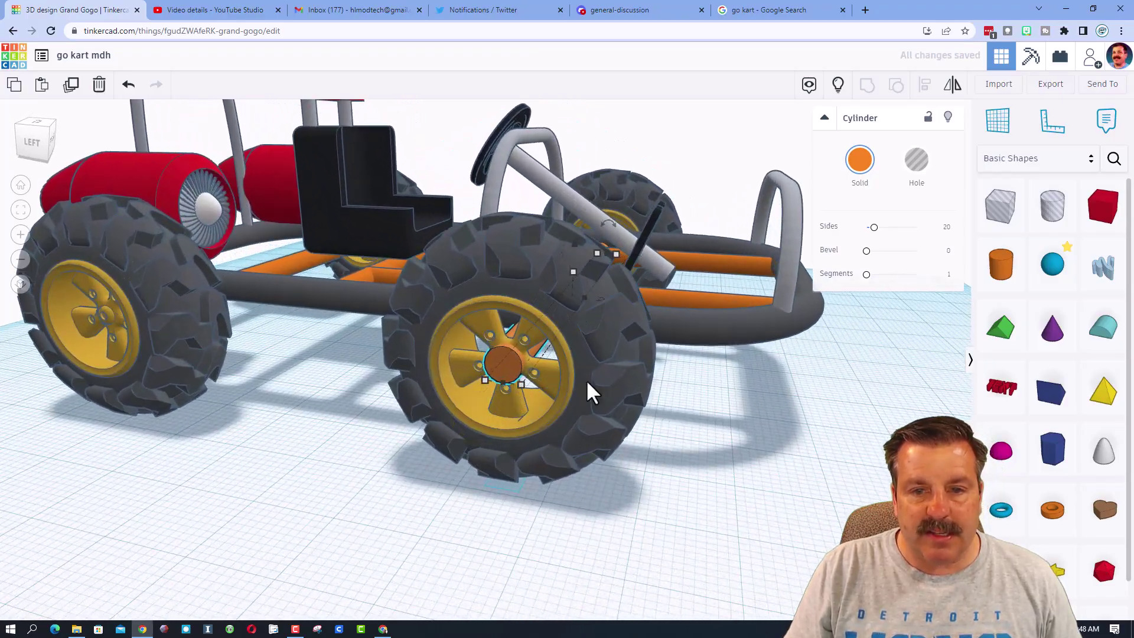
right_drag(590, 393, 498, 395)
Step: Recolour the front axle cylinder with the darkest grey preset
click(494, 392)
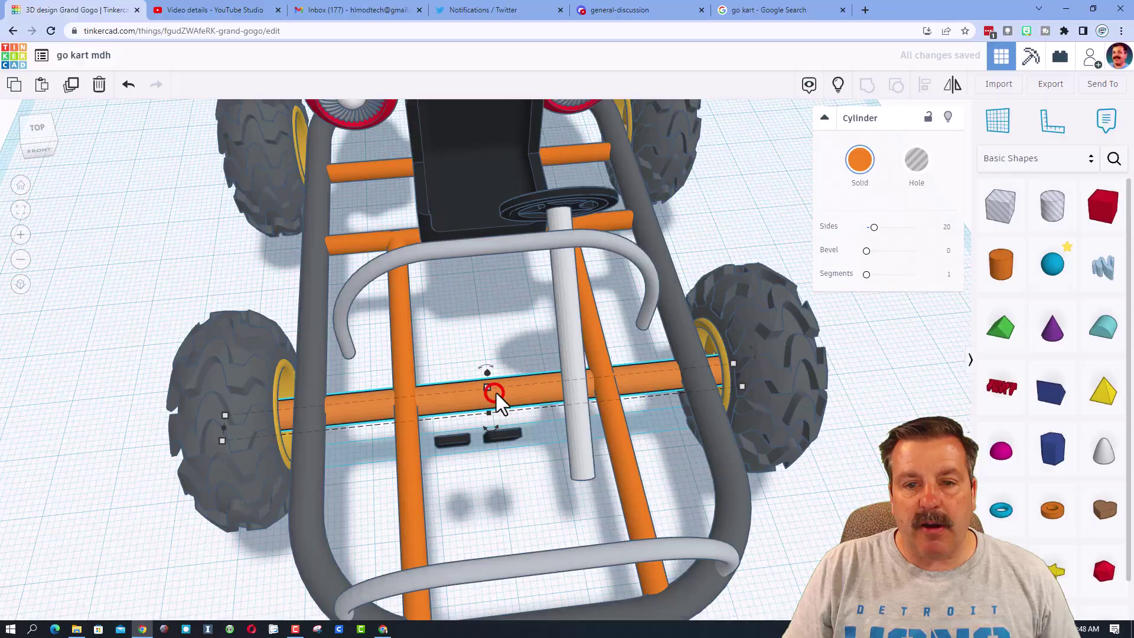
click(863, 165)
click(872, 217)
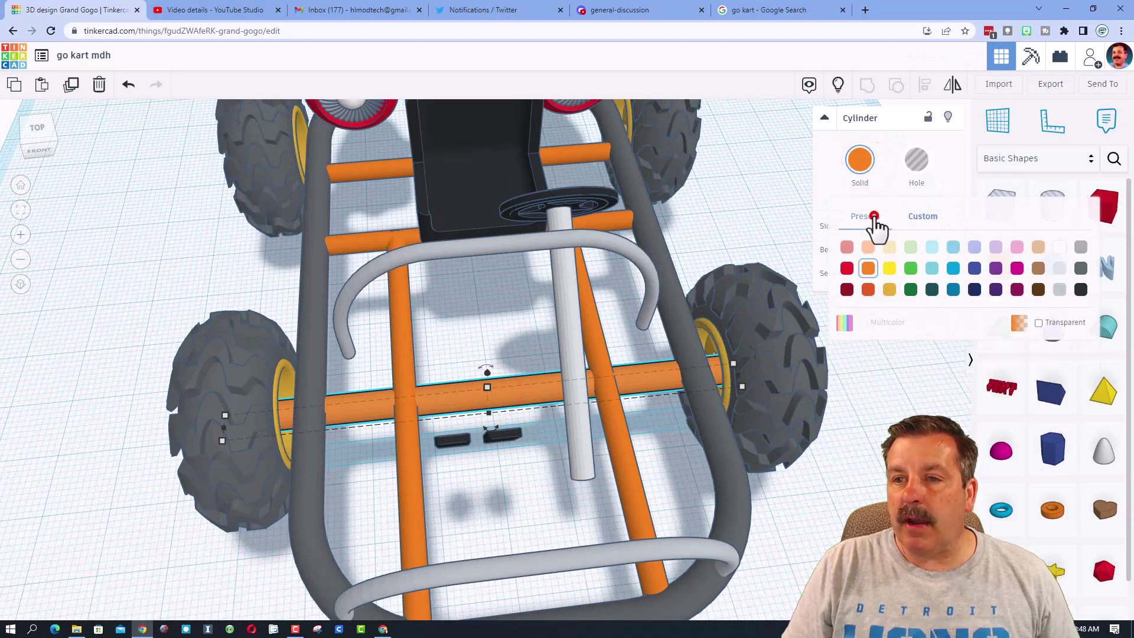
click(1081, 288)
Step: Duplicate the dark front axle and move the copy back to the rear tires
right_drag(534, 440, 549, 384)
click(531, 359)
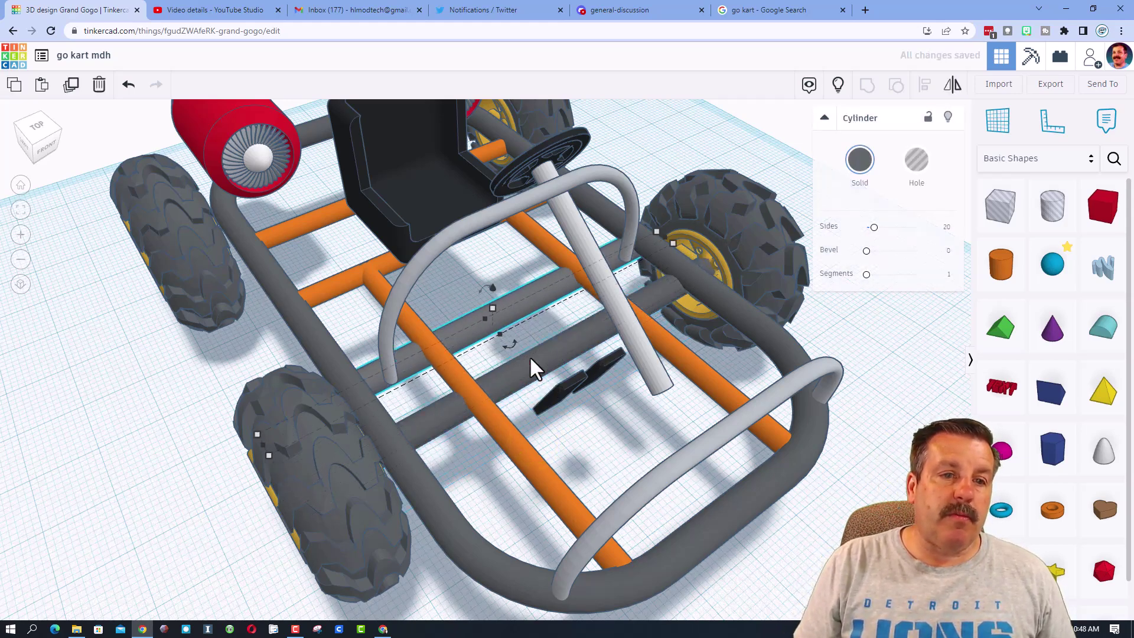
key(Up)
key(Up)
key(Up)
key(Up)
key(Up)
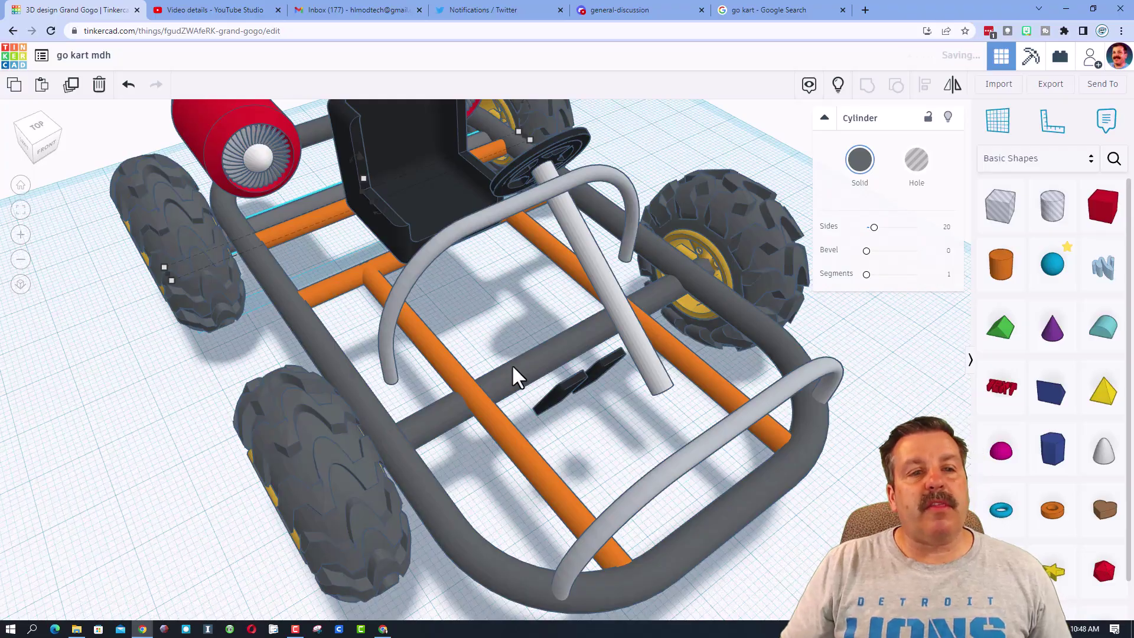
Step: Align the duplicated axle with the rear tire so that it is centered in the hub
scroll(144, 513, down, 3)
shift+right_drag(144, 514, 341, 470)
shift+click(290, 391)
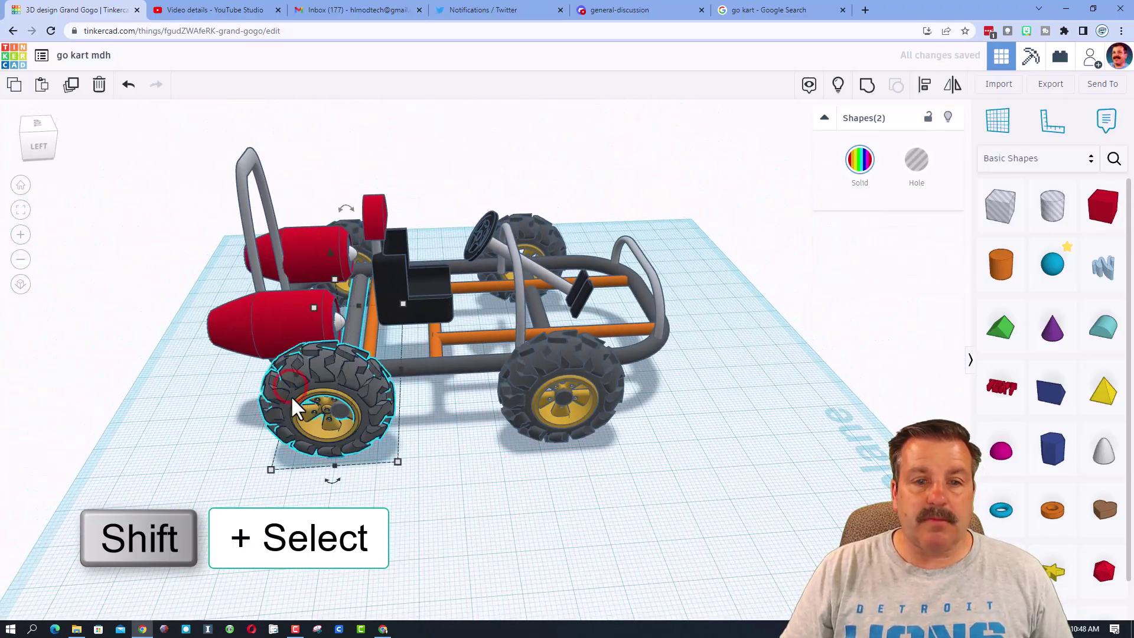
click(342, 369)
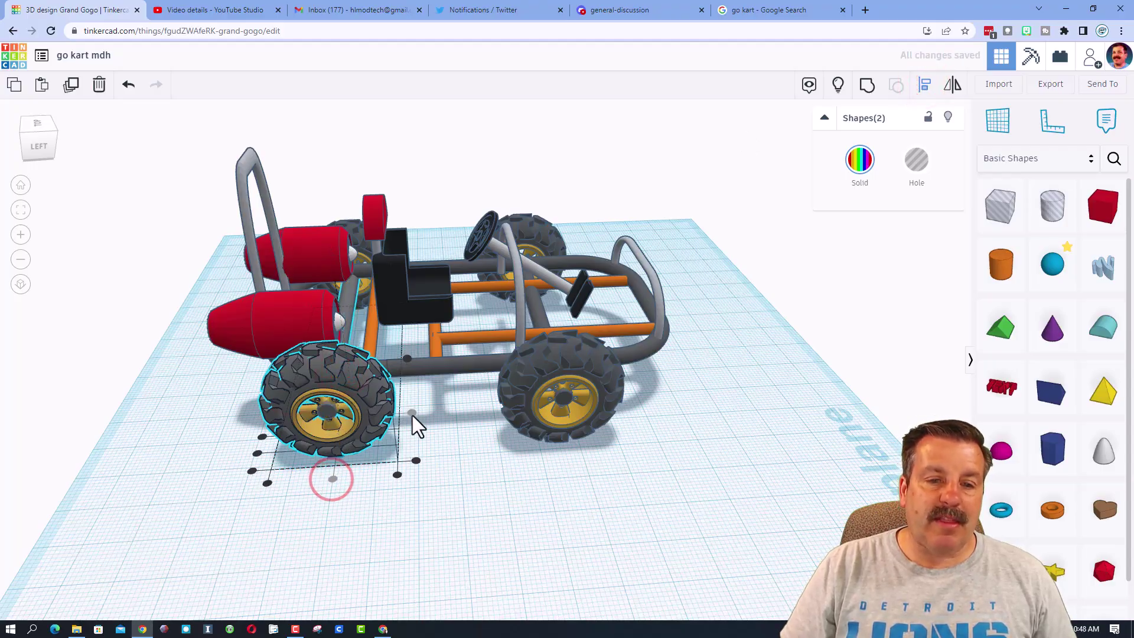
click(473, 473)
Step: Show the hidden floor plate again and raise the twin jet engines higher above the rear of the frame
right_drag(488, 488, 366, 360)
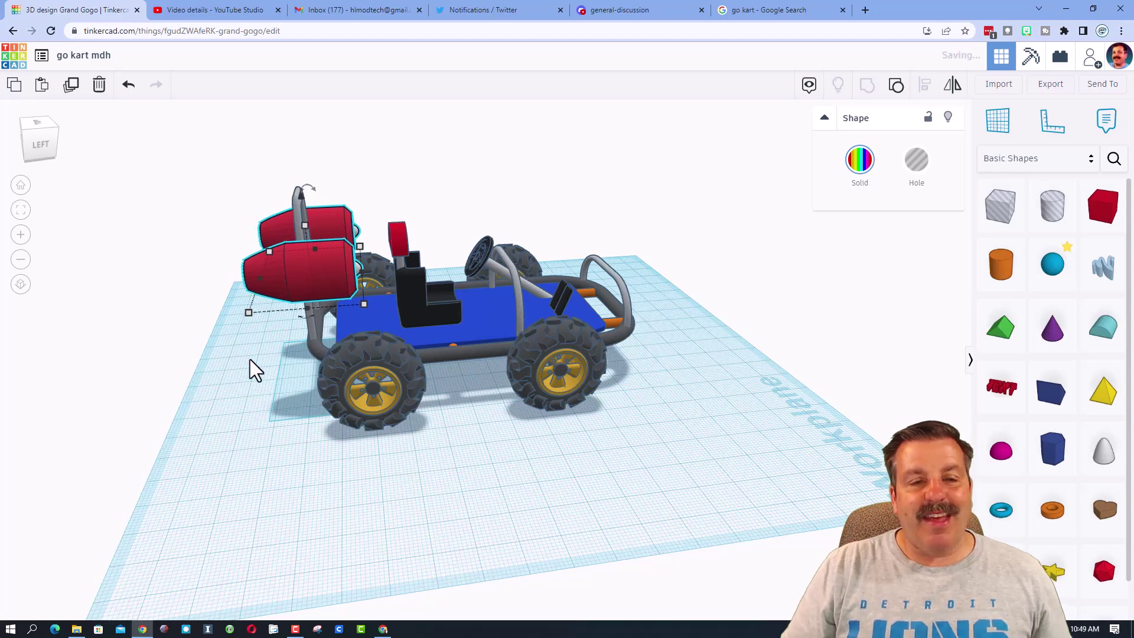
right_drag(250, 370, 534, 446)
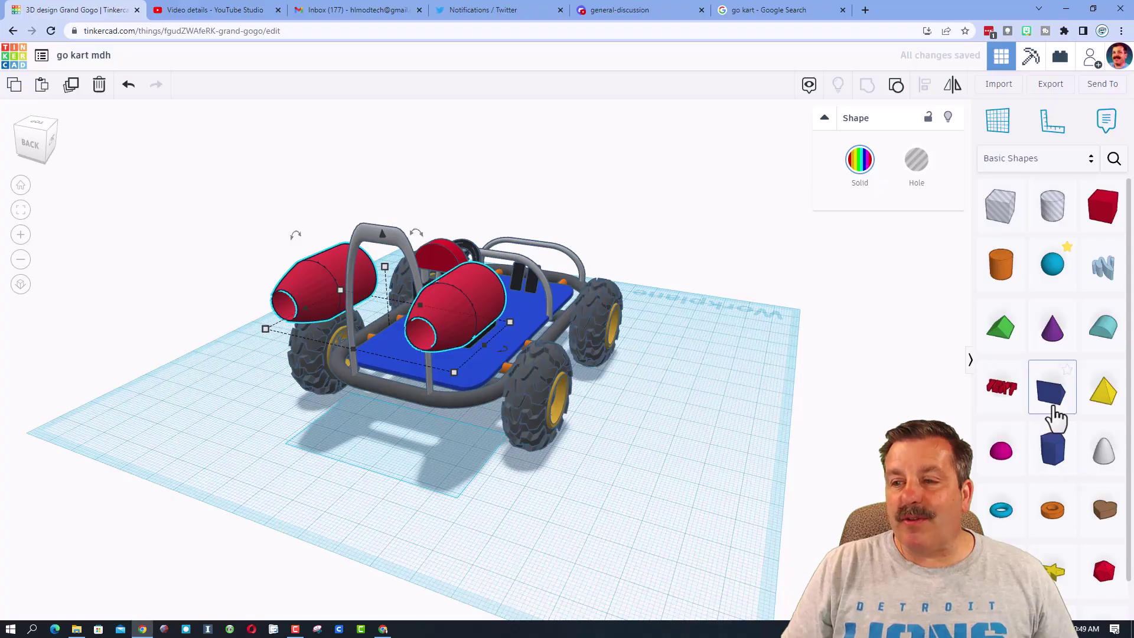
right_drag(944, 417, 792, 426)
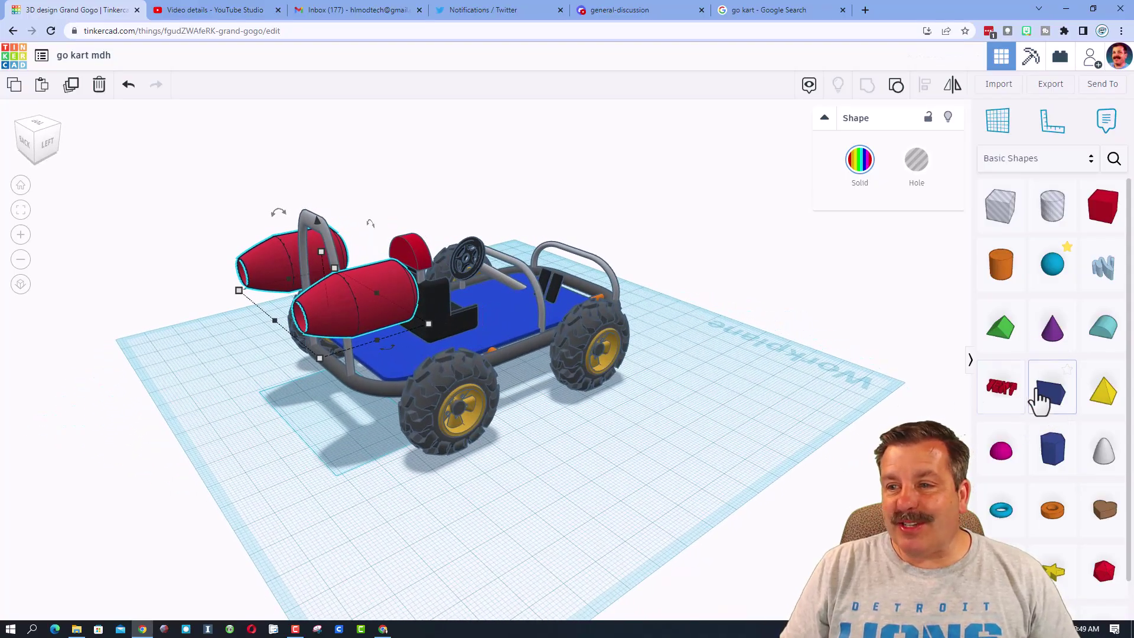
Step: Place a wedge on the floor plate behind the seat and enlarge it into a support reaching up to the twin jet engines
click(396, 360)
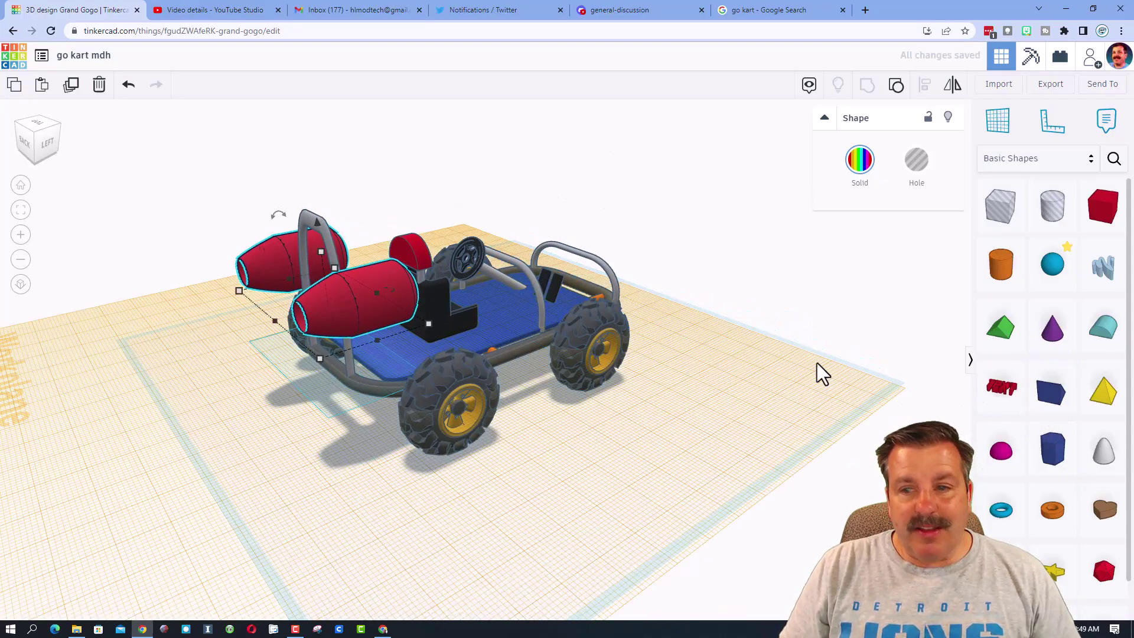
drag(1037, 406, 475, 371)
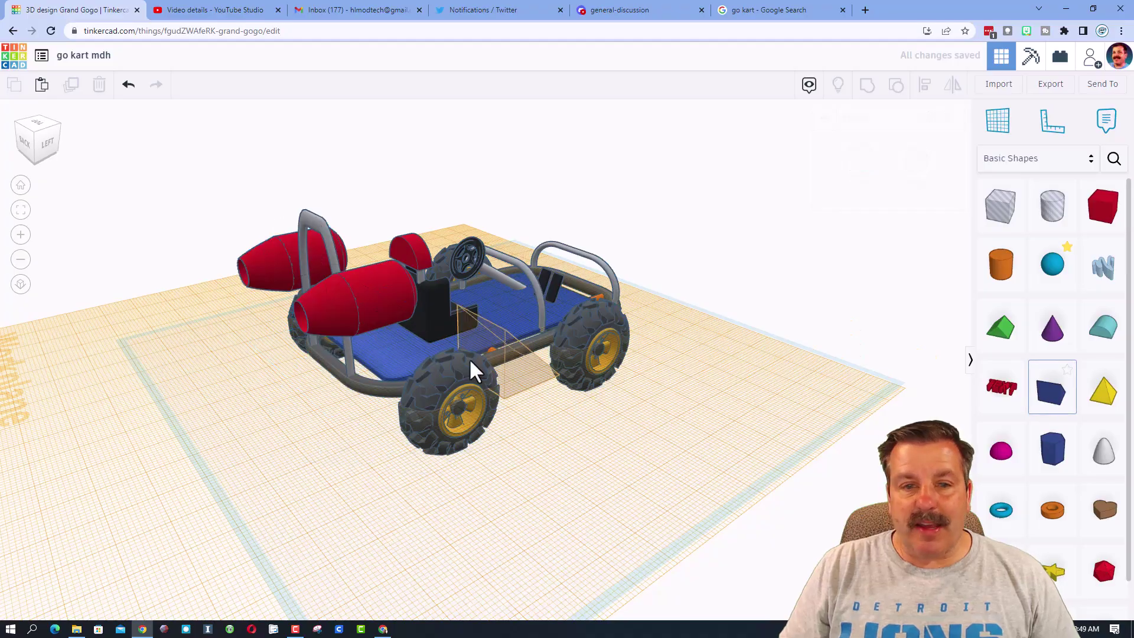
click(386, 354)
right_drag(367, 372, 498, 405)
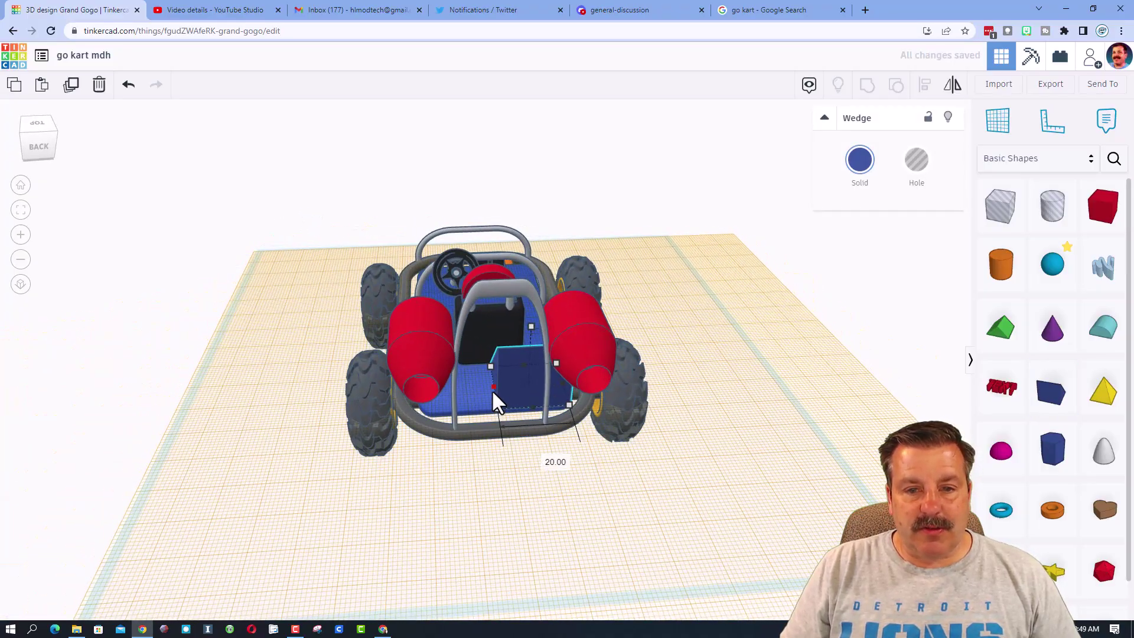
right_drag(424, 407, 620, 276)
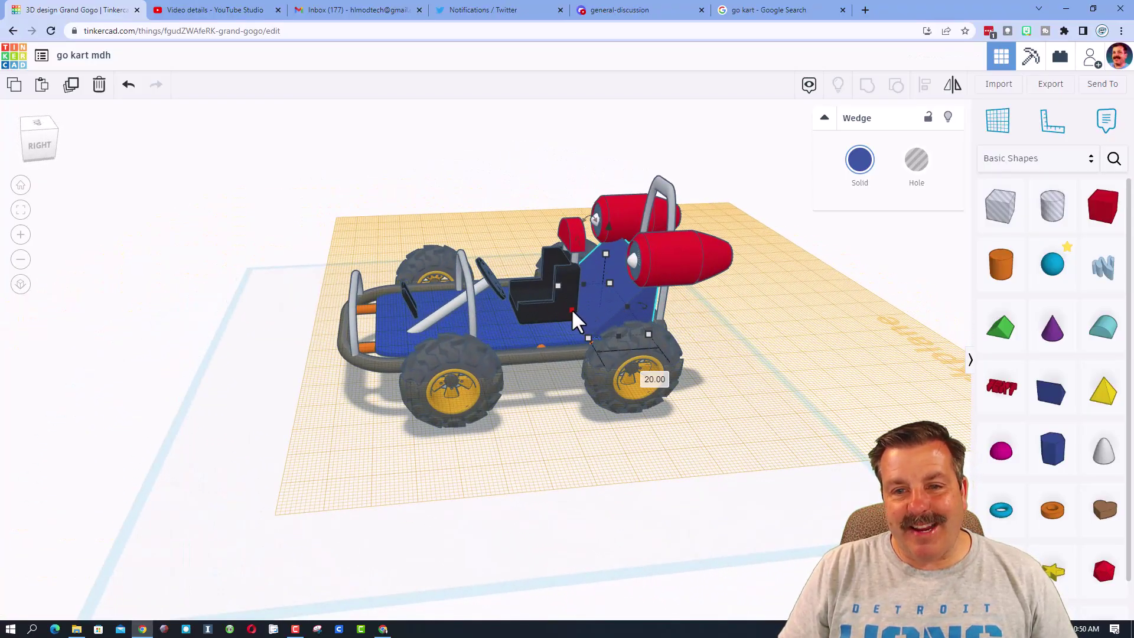
drag(573, 312, 716, 347)
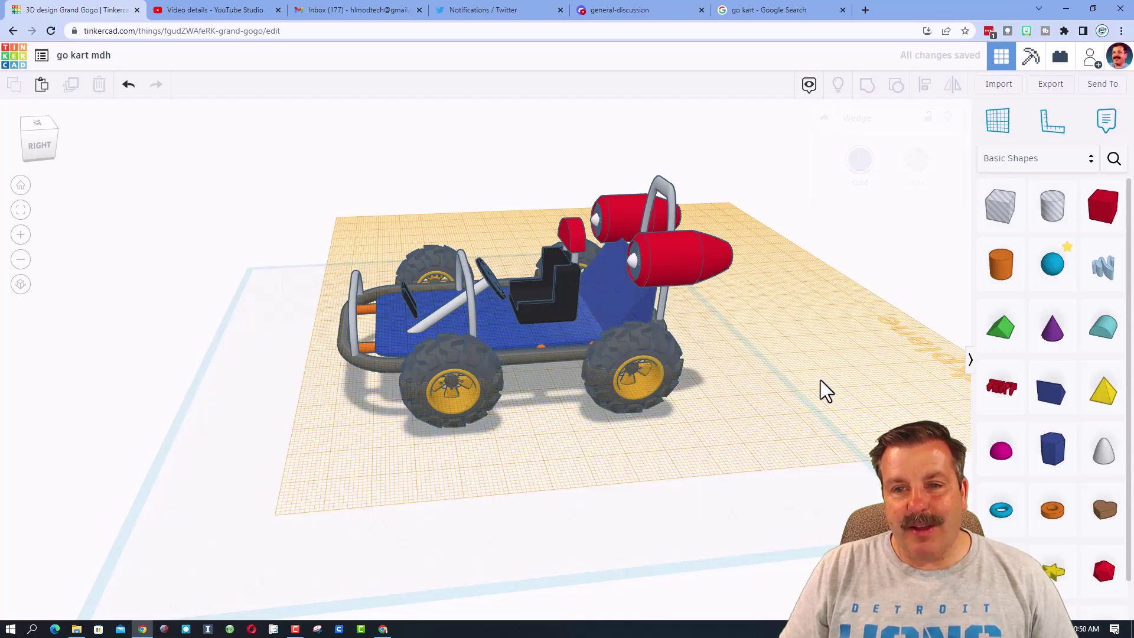
Step: Return the workplane to the base level and turn off both the grid and the shadows in the grid properties
right_drag(825, 391, 650, 367)
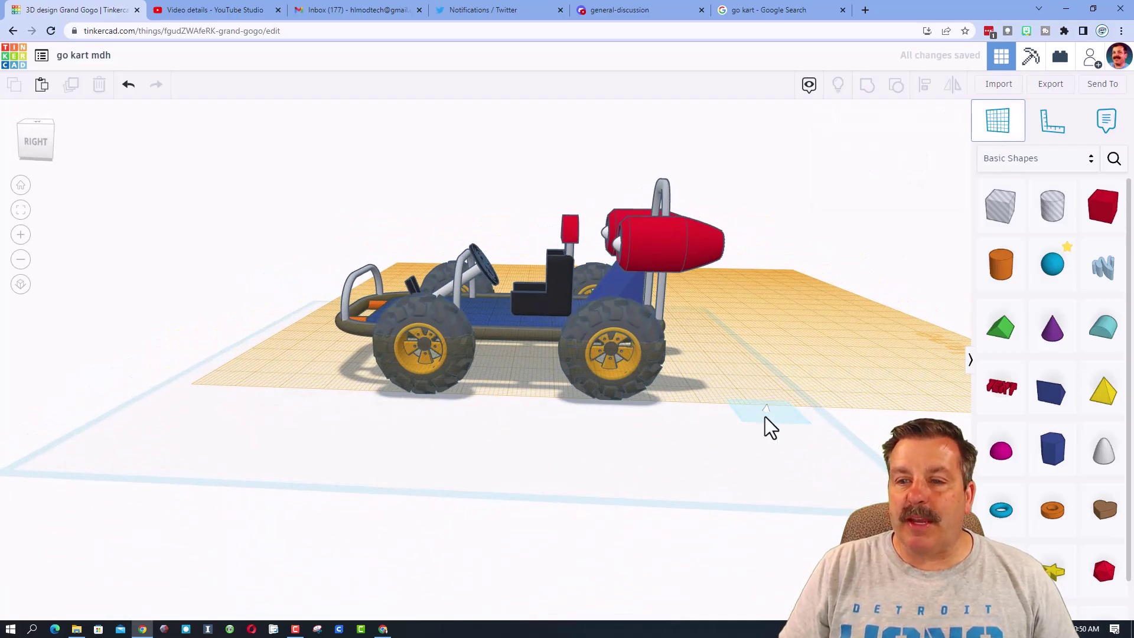
right_drag(768, 425, 730, 456)
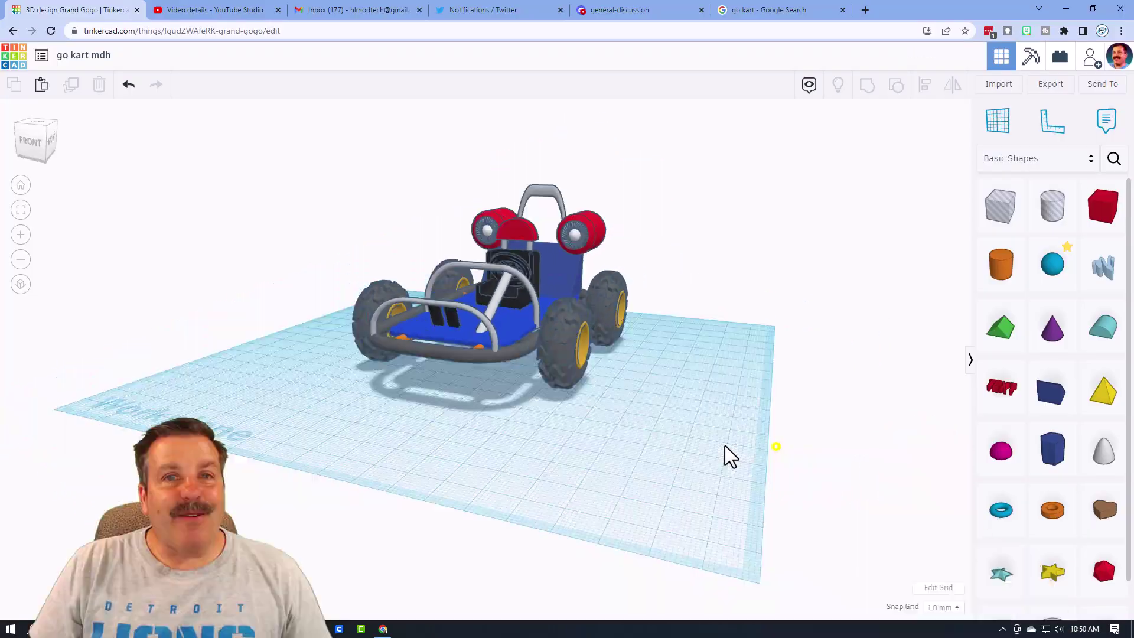
click(939, 587)
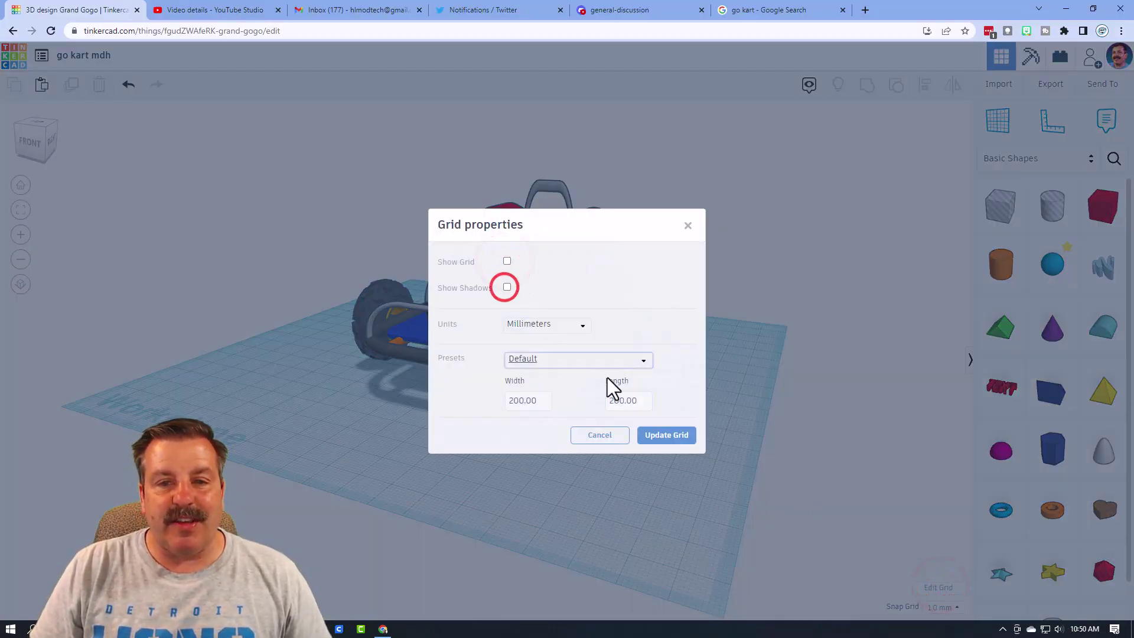
click(663, 435)
right_drag(736, 410, 783, 386)
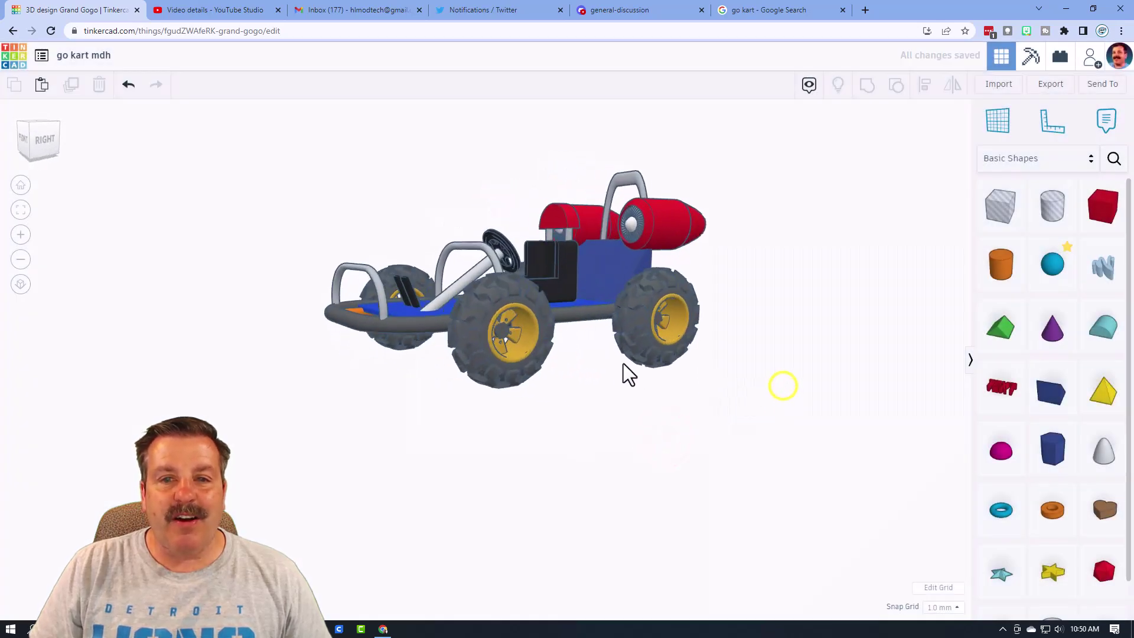
right_drag(623, 363, 816, 477)
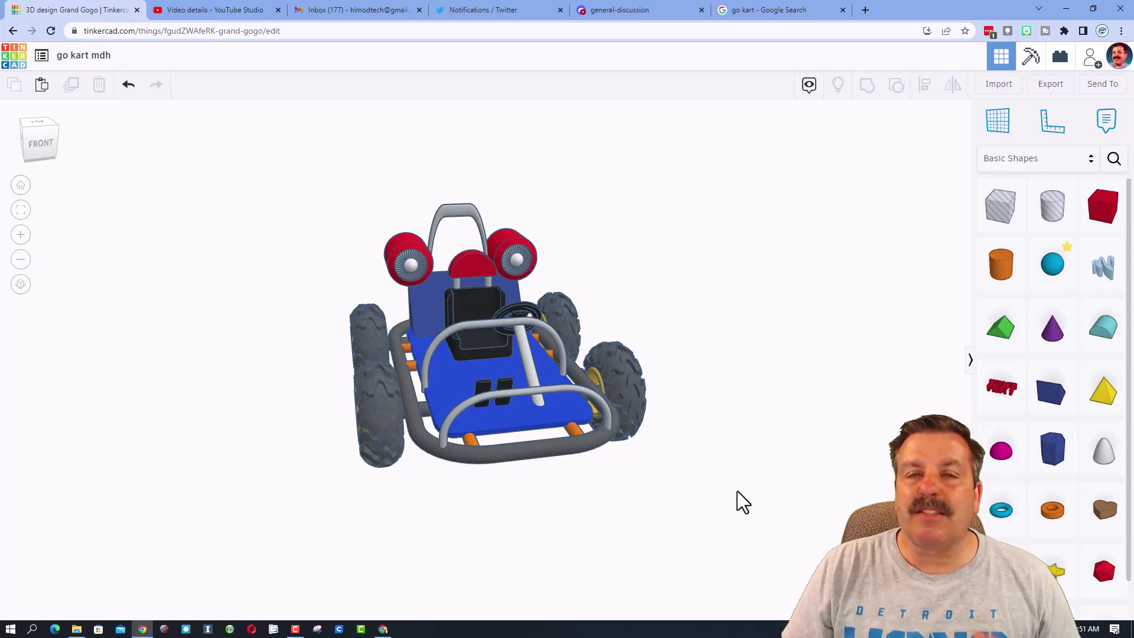
Step: Generate a new collaboration link for the go kart design and copy it
click(1090, 64)
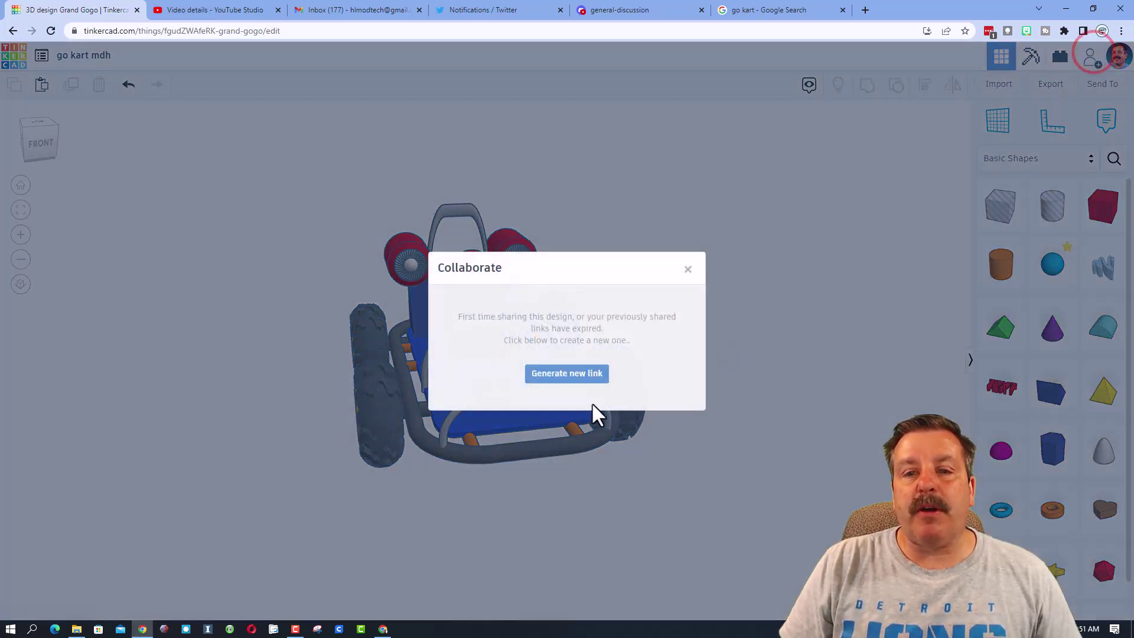
click(561, 378)
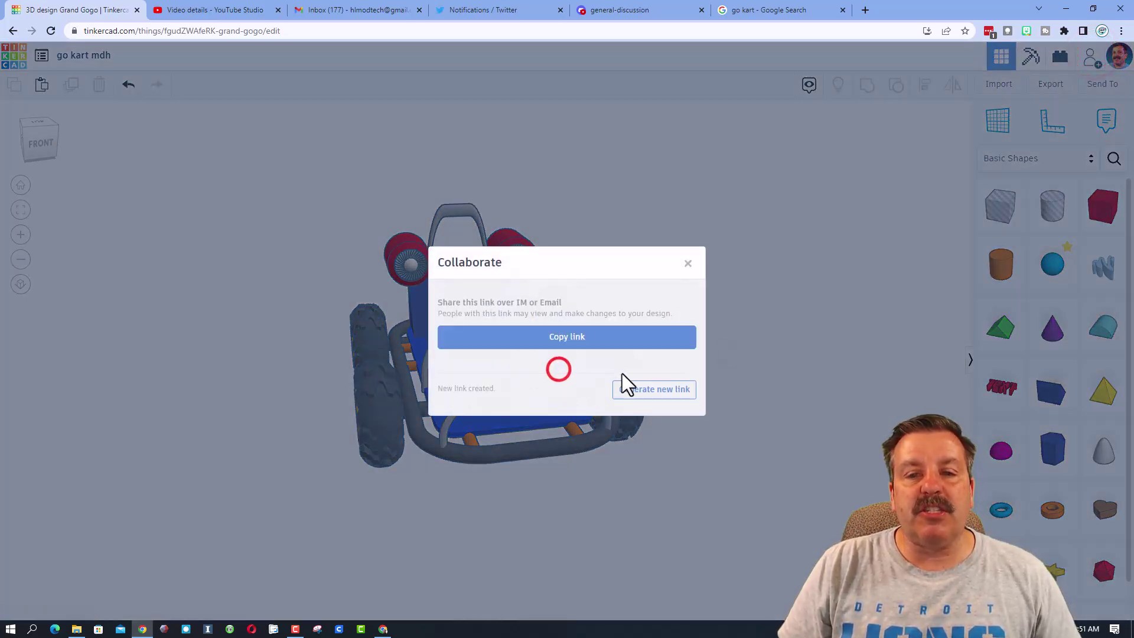
click(595, 342)
click(689, 263)
right_drag(852, 367, 760, 367)
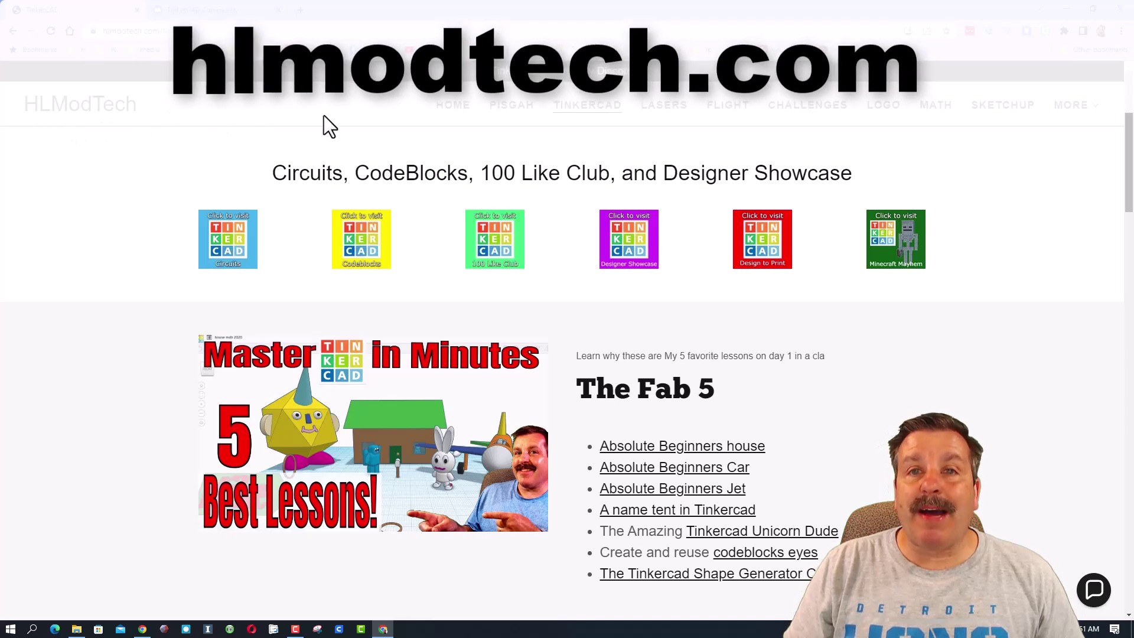
Step: Switch to hlmodtech.com, view and dismiss the Contact Us chat, and open the Designer Showcase page
click(1095, 595)
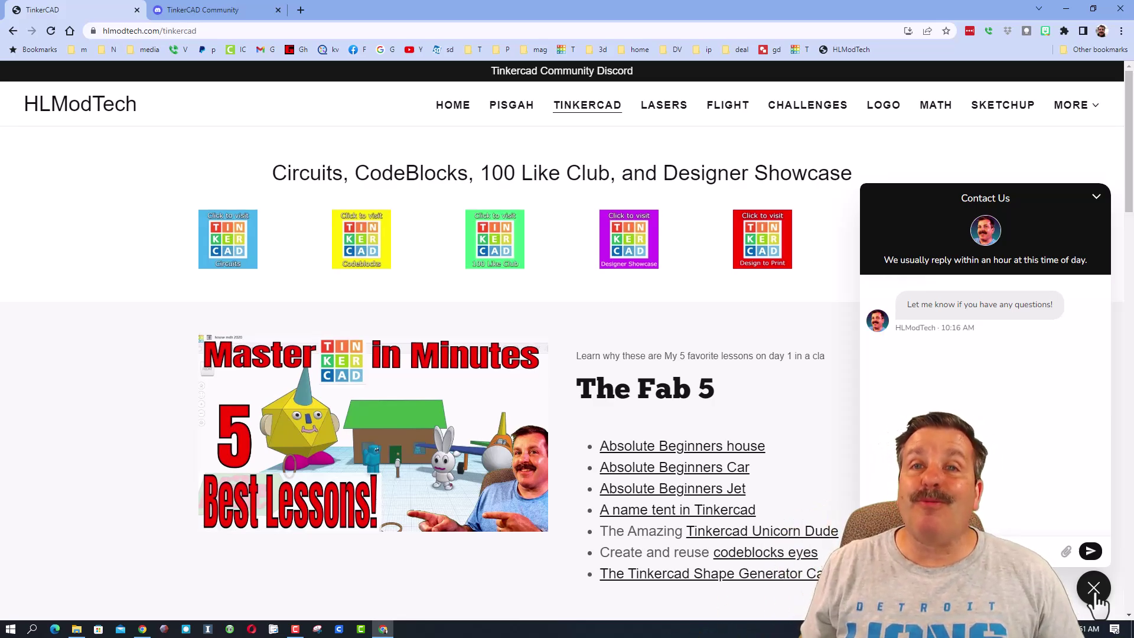
click(1094, 591)
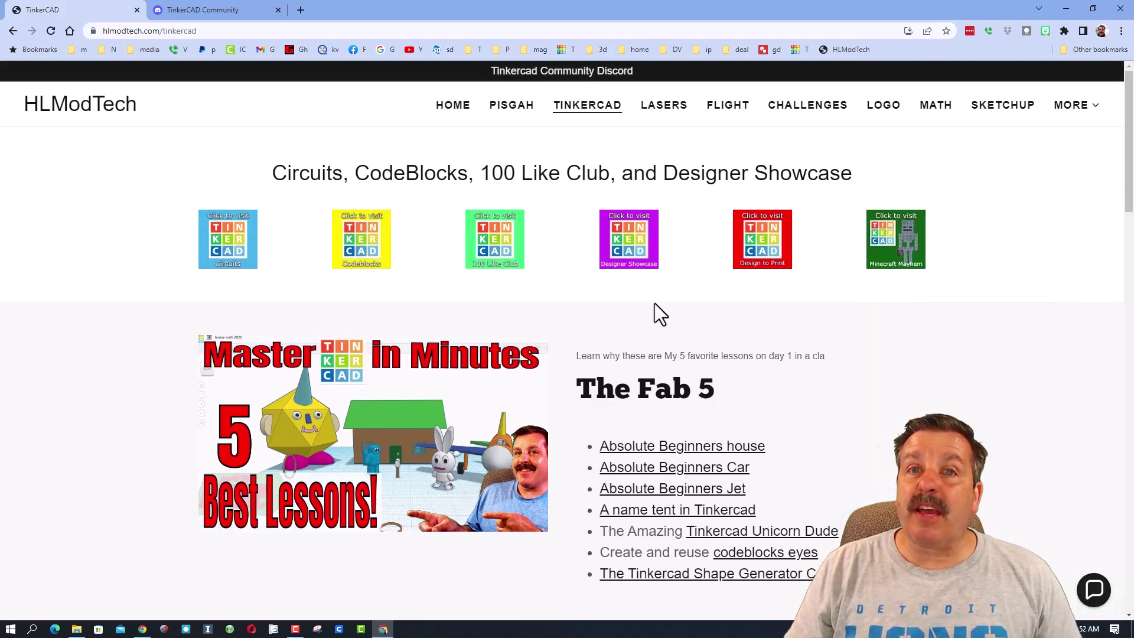
click(627, 261)
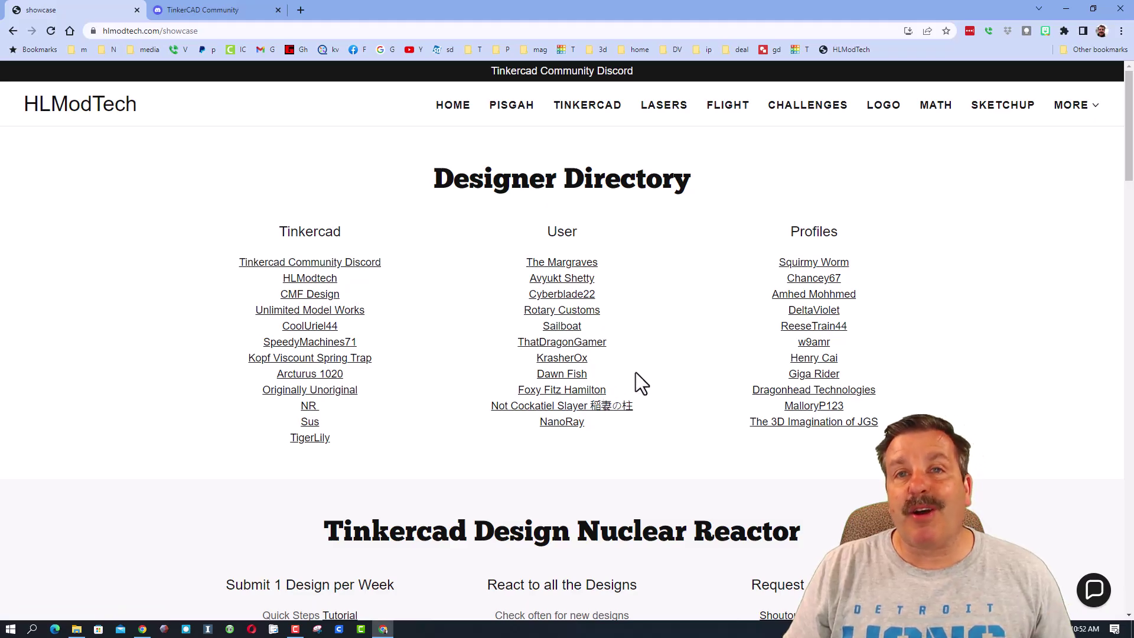
Step: Open a designer's Tinkercad profile from the User column of the Designer Directory and browse the 3D designs
click(555, 279)
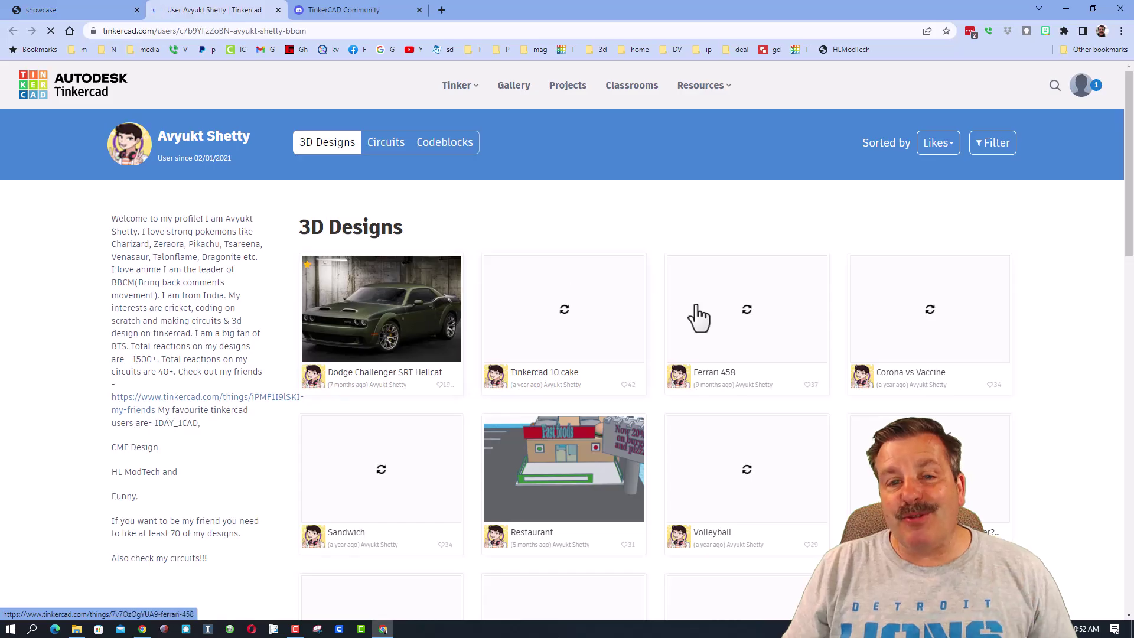
scroll(786, 387, down, 1)
scroll(794, 391, down, 7)
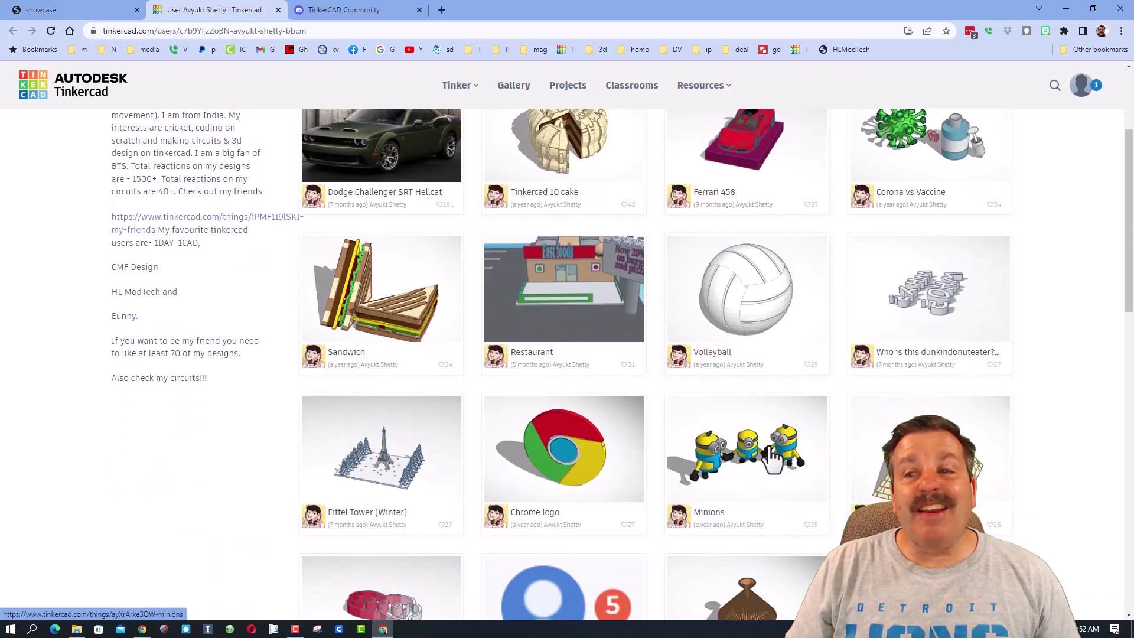
Step: Open the World map design, give it a WOW! reaction, and return to the designer's profile
click(582, 447)
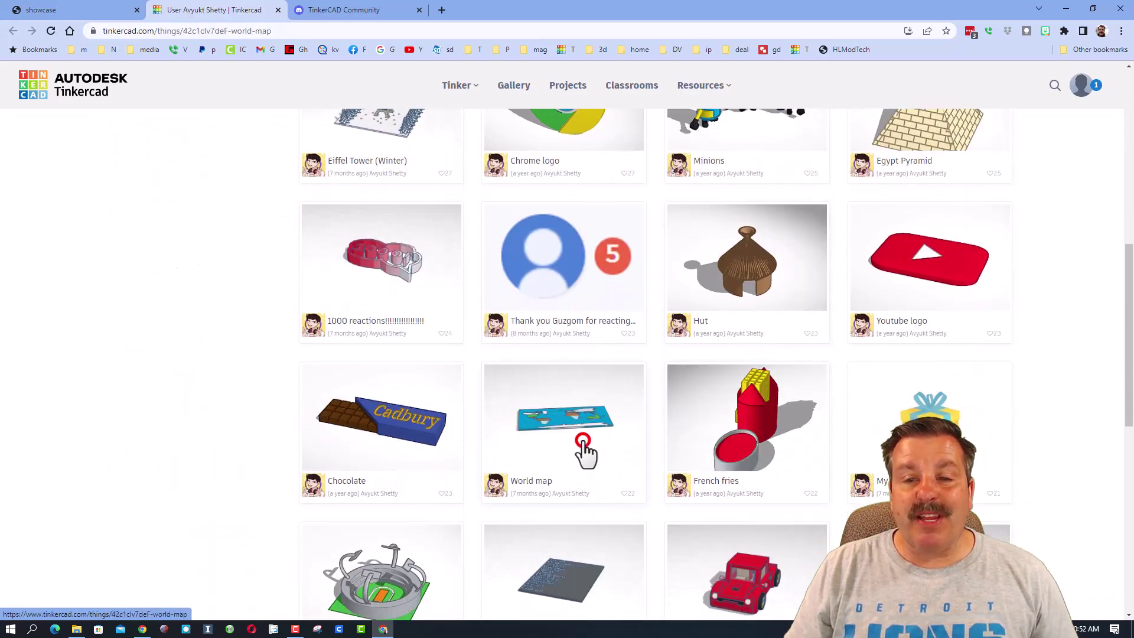
click(798, 97)
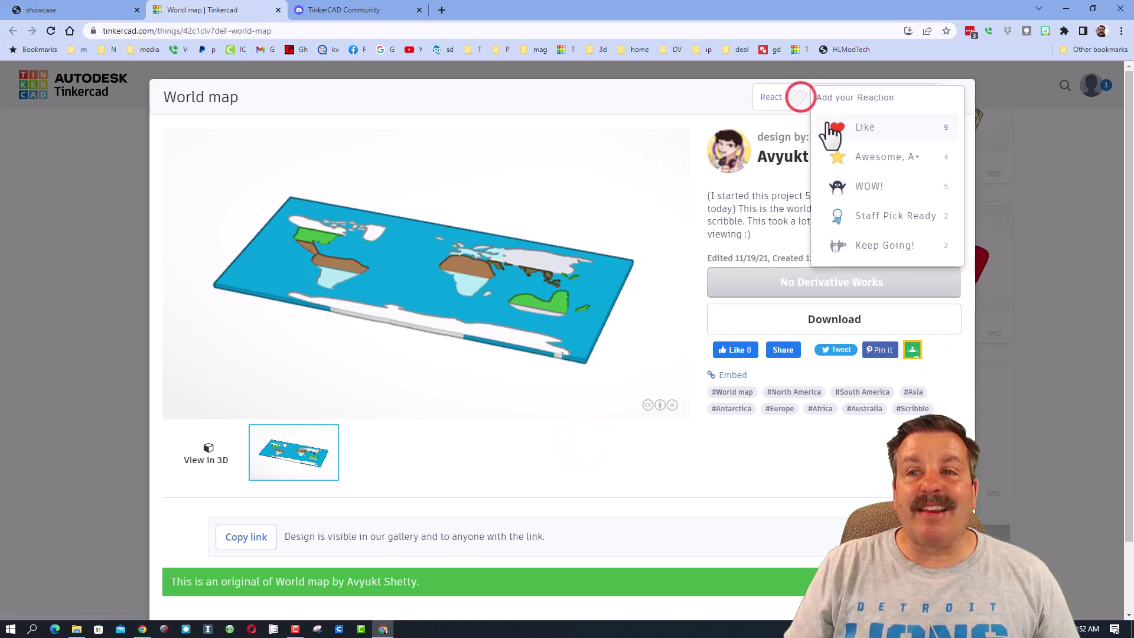
click(873, 188)
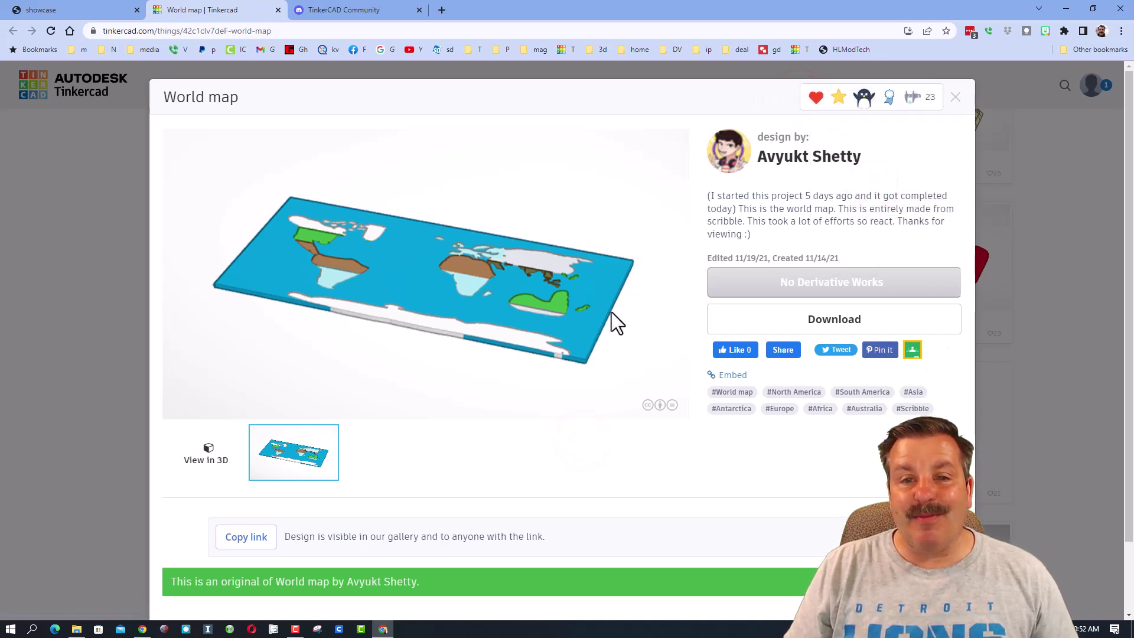
click(954, 98)
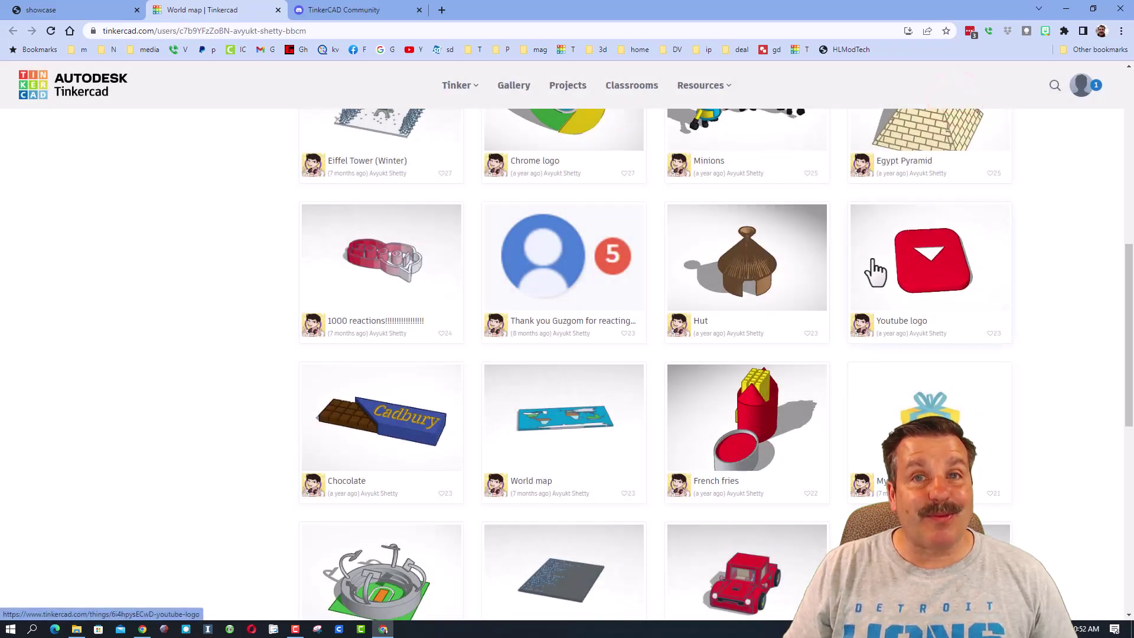